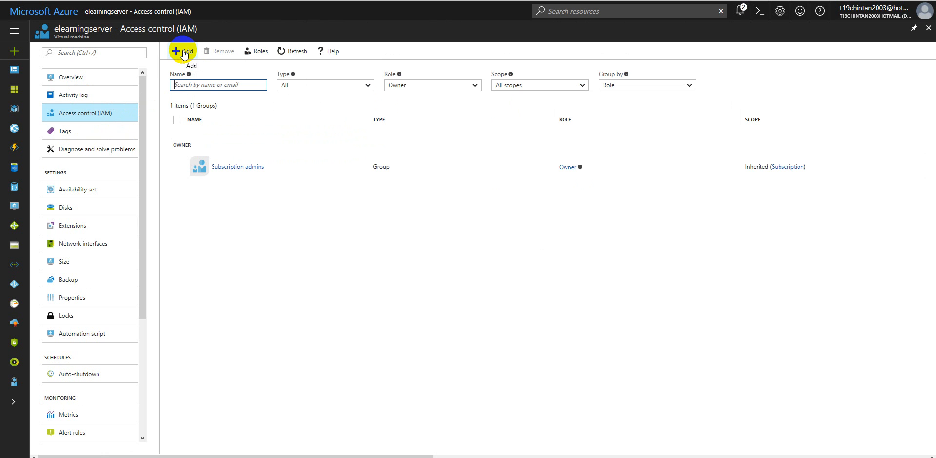
Step: Grant the Owner role on the elearningserver virtual machine to a guest user identified by e-mail address and save the permission
{"action": "left_click", "coordinate": [184, 51]}
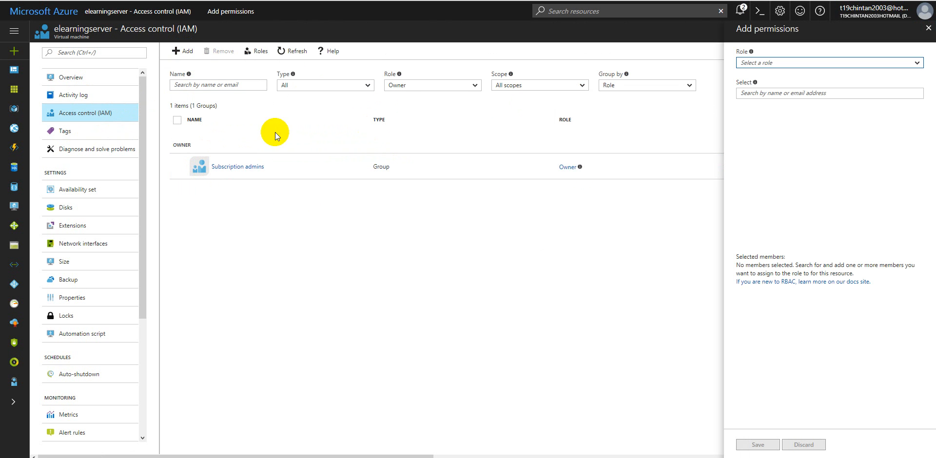
{"action": "left_click", "coordinate": [776, 62]}
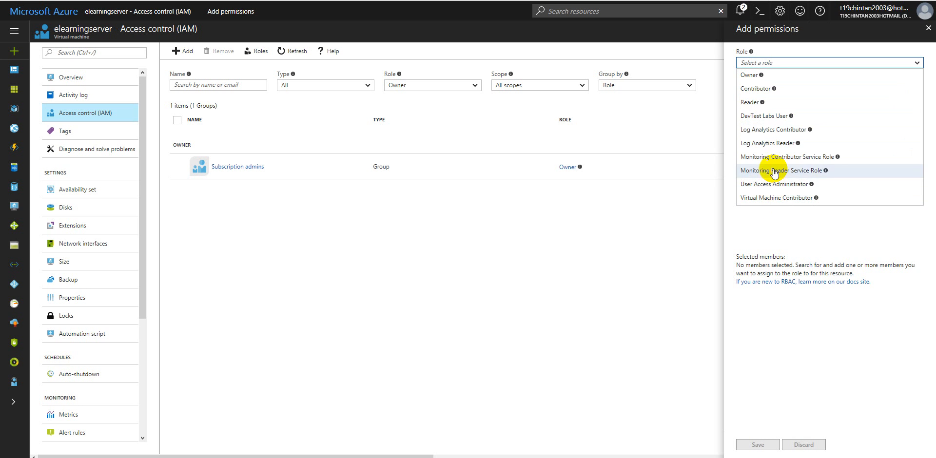
{"action": "left_click", "coordinate": [755, 74]}
{"action": "left_click", "coordinate": [780, 93]}
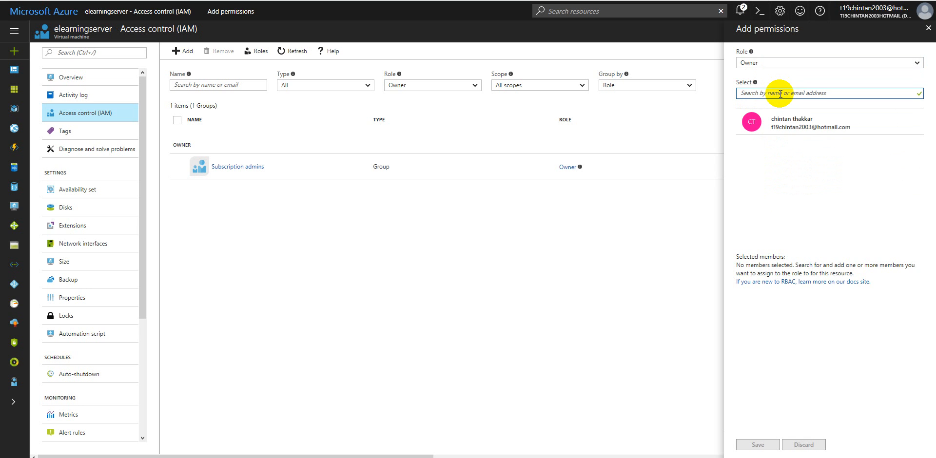
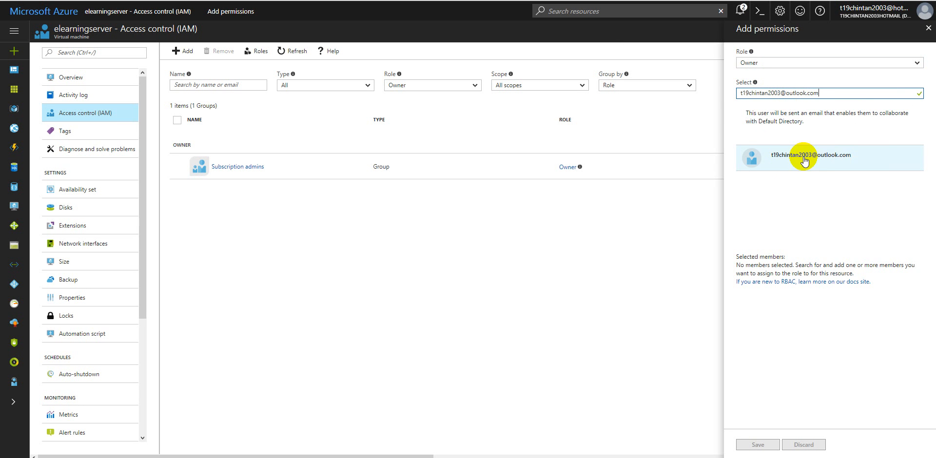
{"action": "left_click_drag", "start_coordinate": [737, 92], "coordinate": [829, 91]}
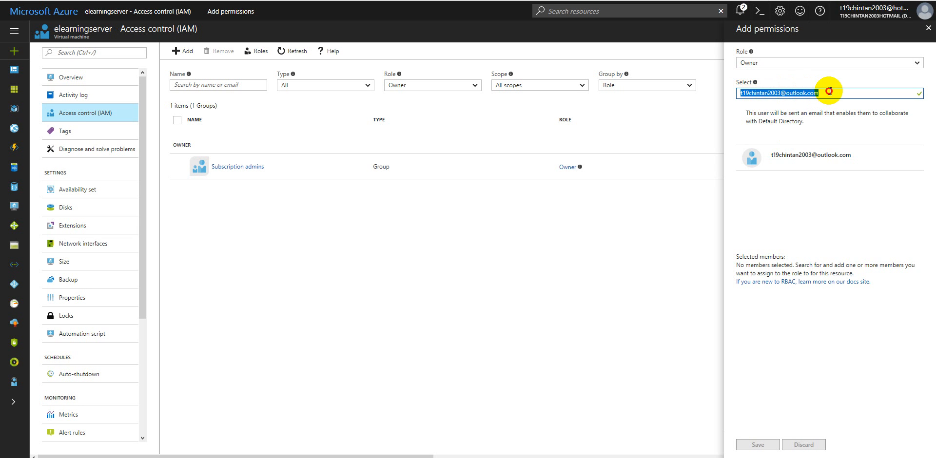
{"action": "left_click", "coordinate": [806, 161]}
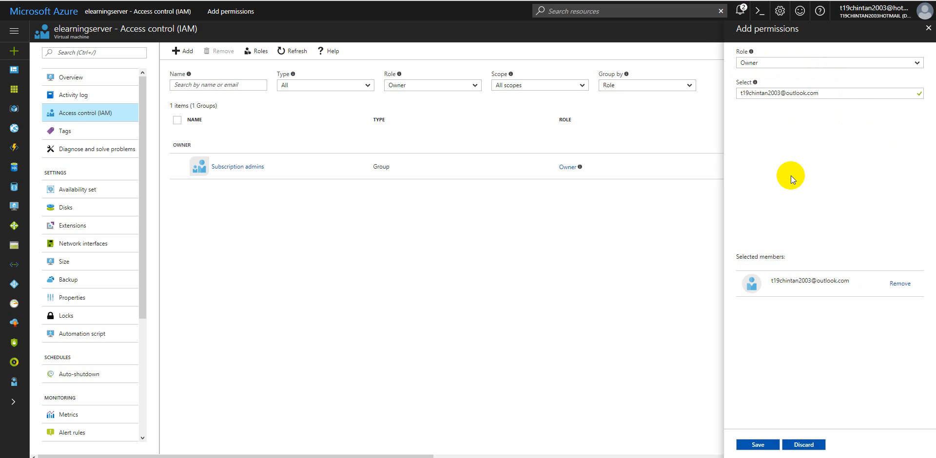
{"action": "left_click", "coordinate": [758, 446]}
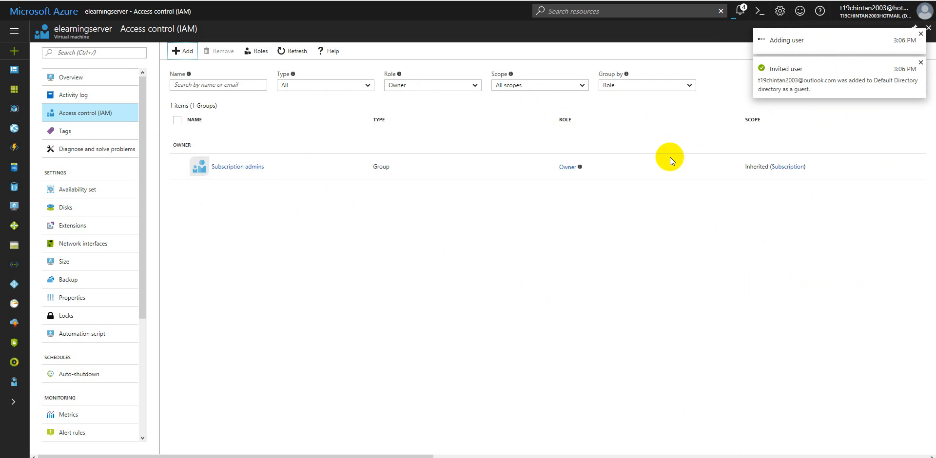
Step: Add a tag with the key UAI and the value UAI00032 to the virtual machine and save it
{"action": "left_click", "coordinate": [70, 136]}
{"action": "left_click", "coordinate": [192, 123]}
{"action": "key", "text": "Tab"}
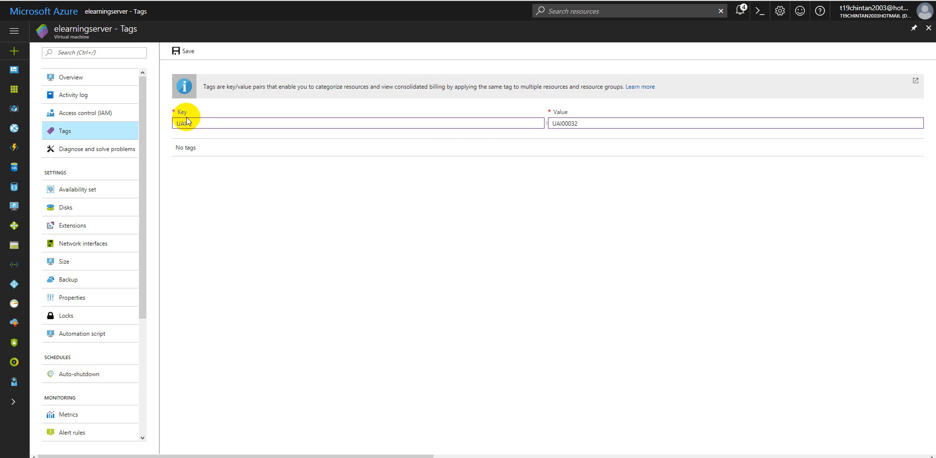
{"action": "left_click", "coordinate": [183, 51]}
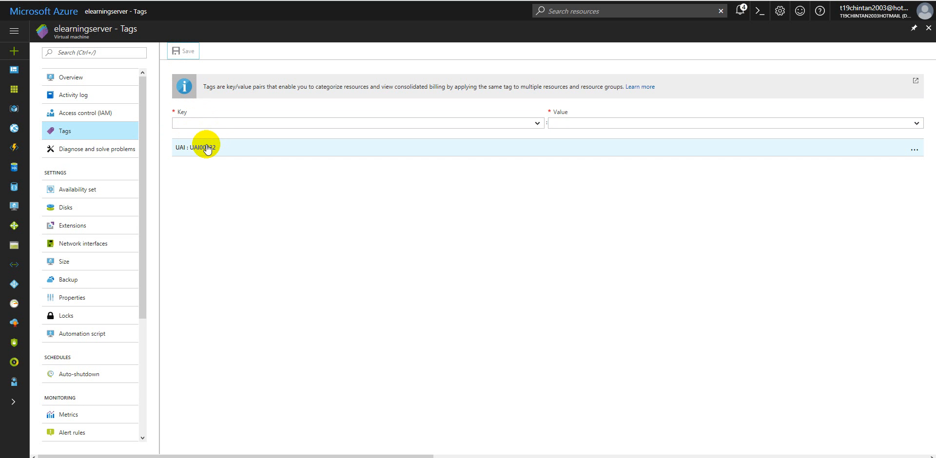
Step: Fill in another tag for the virtual machine with the key TeamName and the value HR
{"action": "left_click", "coordinate": [213, 124]}
{"action": "type", "text": "Por"}
{"action": "key", "text": "BackSpace"}
{"action": "key", "text": "BackSpace"}
{"action": "type", "text": "TeamName"}
{"action": "key", "text": "Tab"}
{"action": "type", "text": "H"}
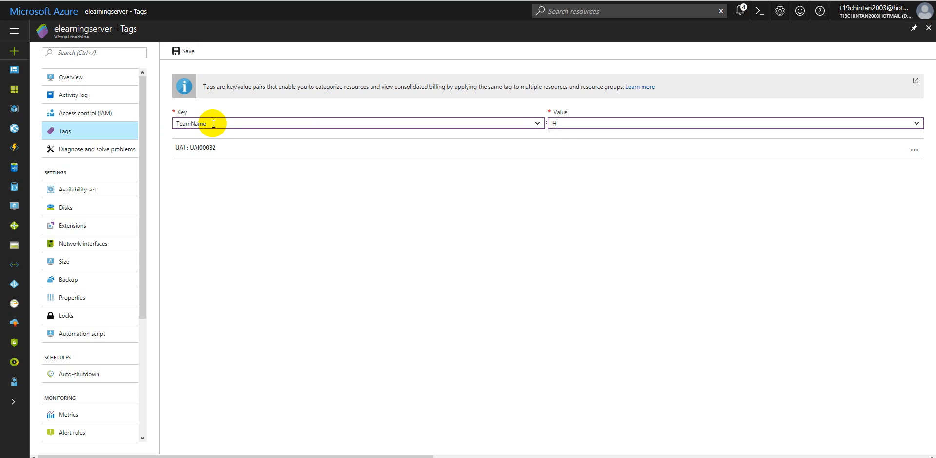
{"action": "type", "text": "R"}
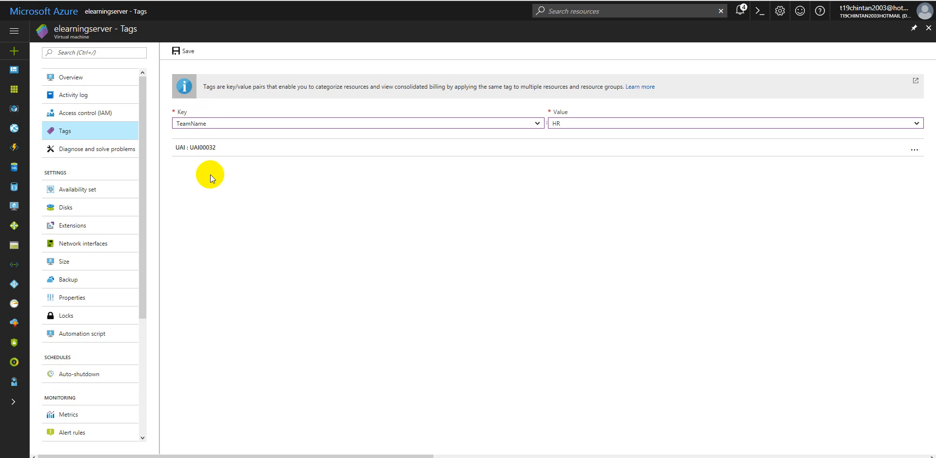
Step: List the resources that carry the UAI : UAI00032 tag and return to the dashboard
{"action": "left_click", "coordinate": [257, 148]}
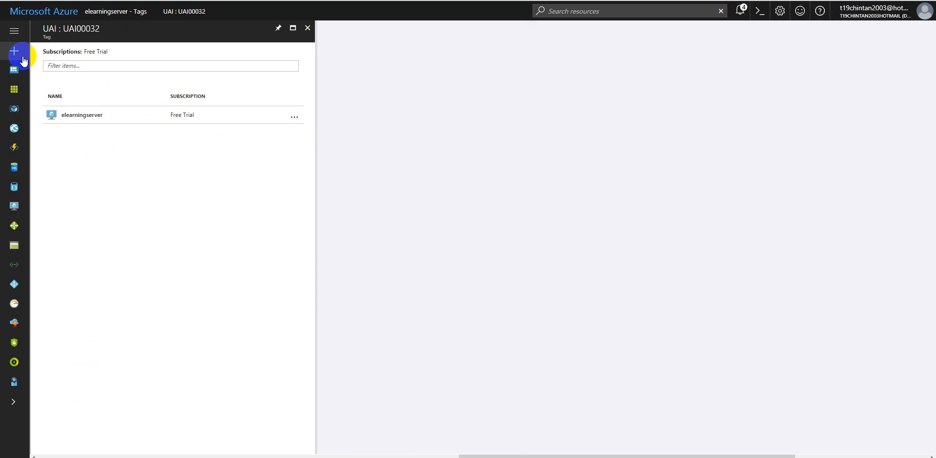
{"action": "left_click", "coordinate": [15, 30]}
{"action": "left_click", "coordinate": [62, 70]}
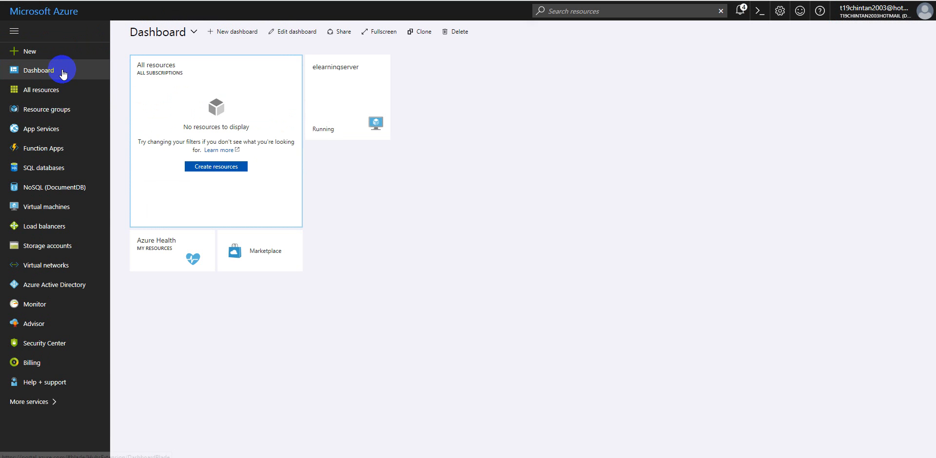
Step: Discard the unsaved tag edits and open the elearningserver virtual machine from the list of all resources
{"action": "left_click", "coordinate": [337, 87]}
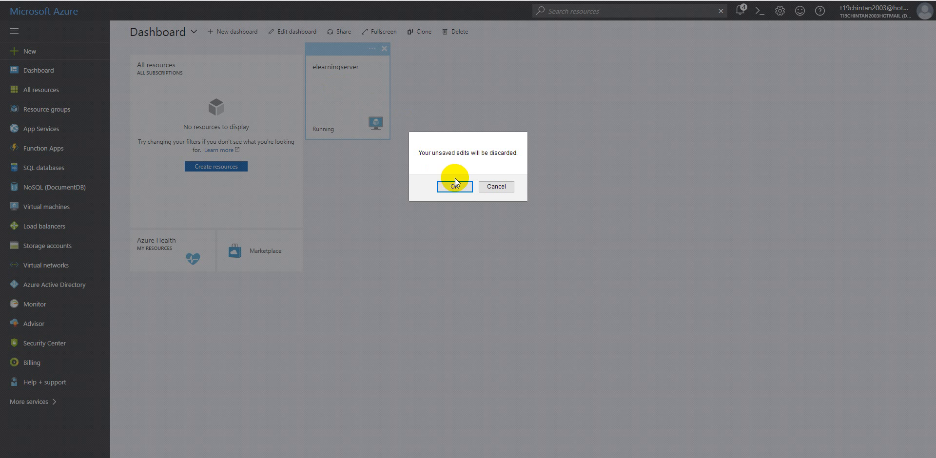
{"action": "left_click", "coordinate": [471, 186]}
{"action": "left_click", "coordinate": [43, 91]}
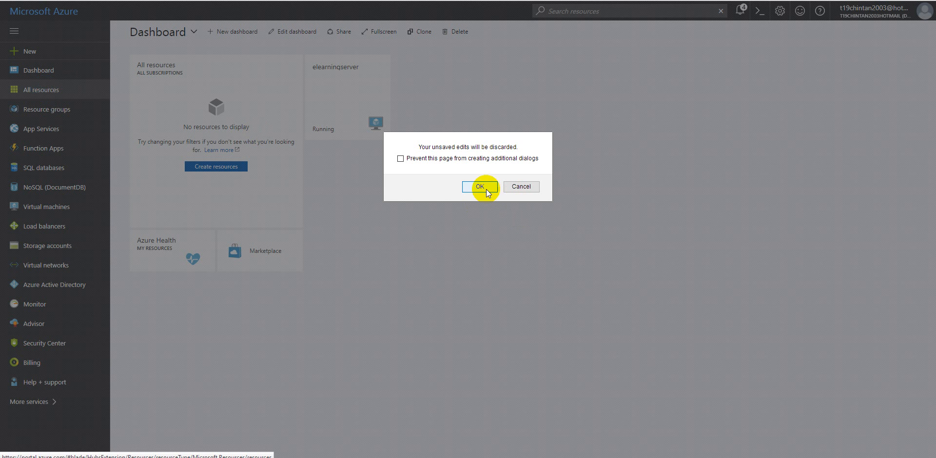
{"action": "left_click", "coordinate": [486, 189]}
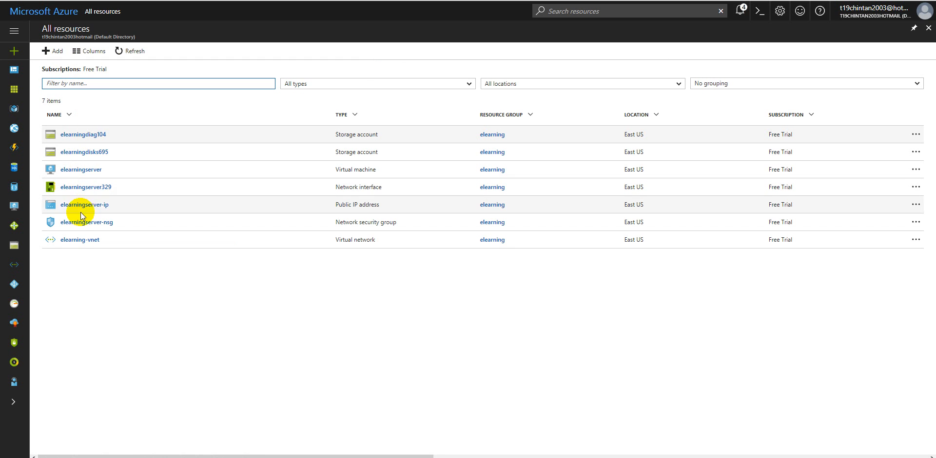
{"action": "left_click", "coordinate": [83, 170]}
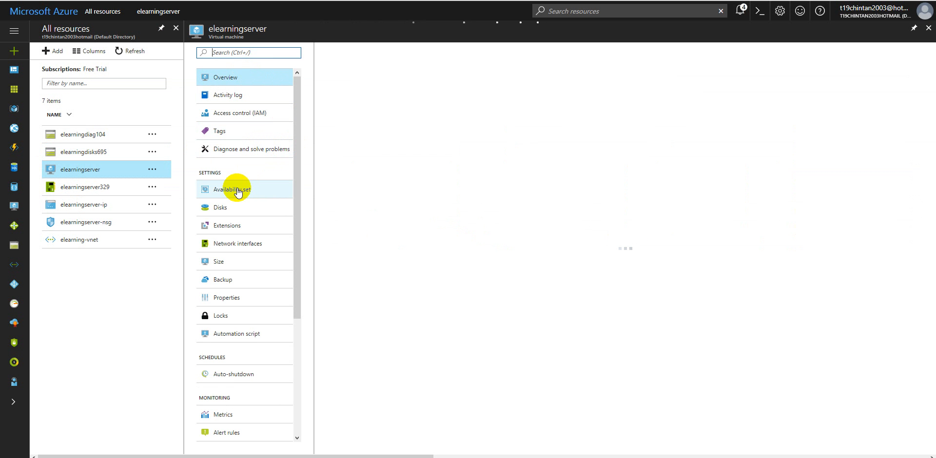
Step: Review the virtual machine's disks, extensions, network interfaces and available sizes without changing them
{"action": "left_click", "coordinate": [225, 205]}
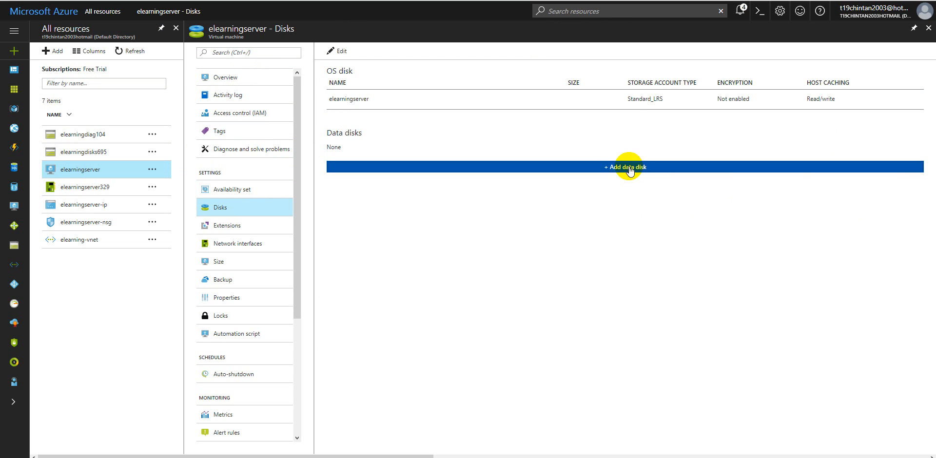
{"action": "left_click", "coordinate": [249, 231]}
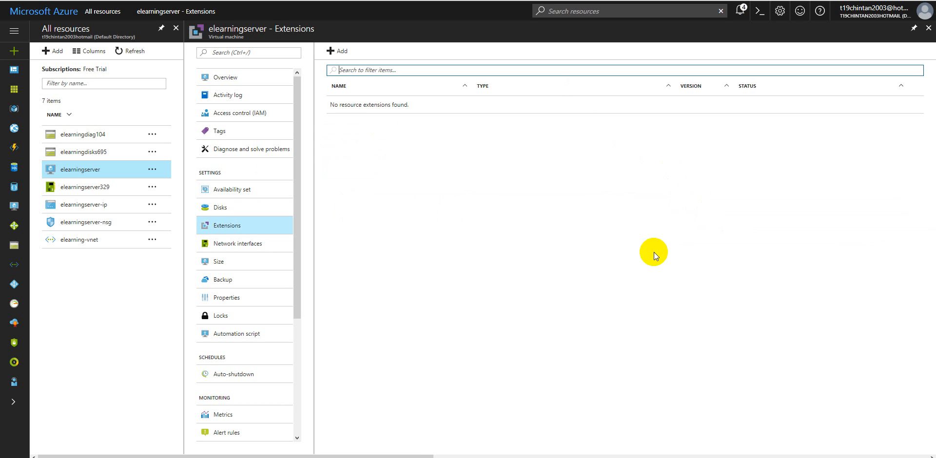
{"action": "left_click", "coordinate": [249, 248]}
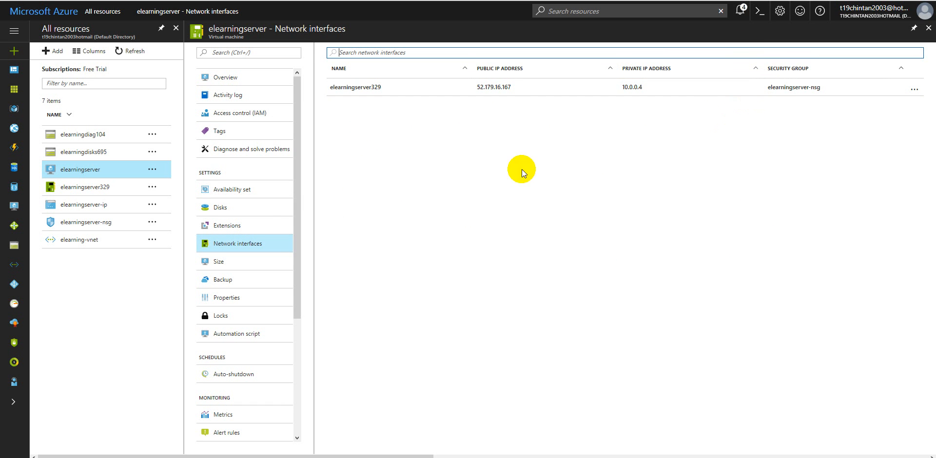
{"action": "left_click", "coordinate": [257, 260]}
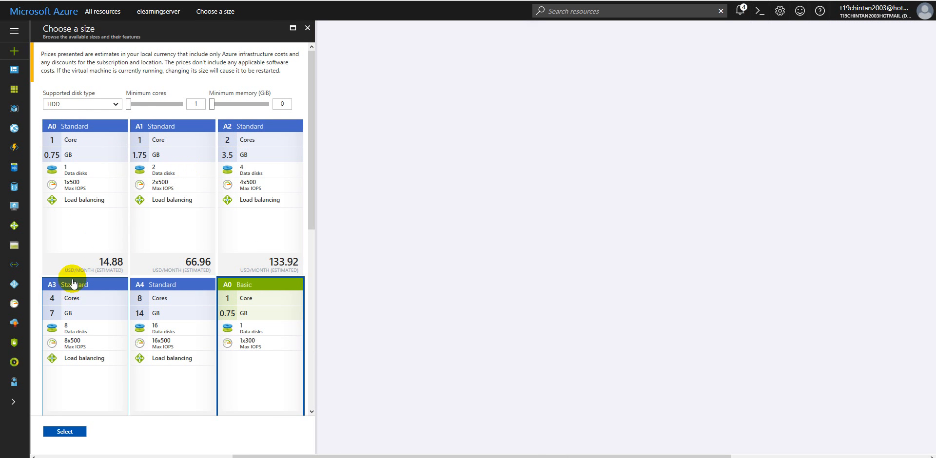
{"action": "left_click", "coordinate": [307, 29]}
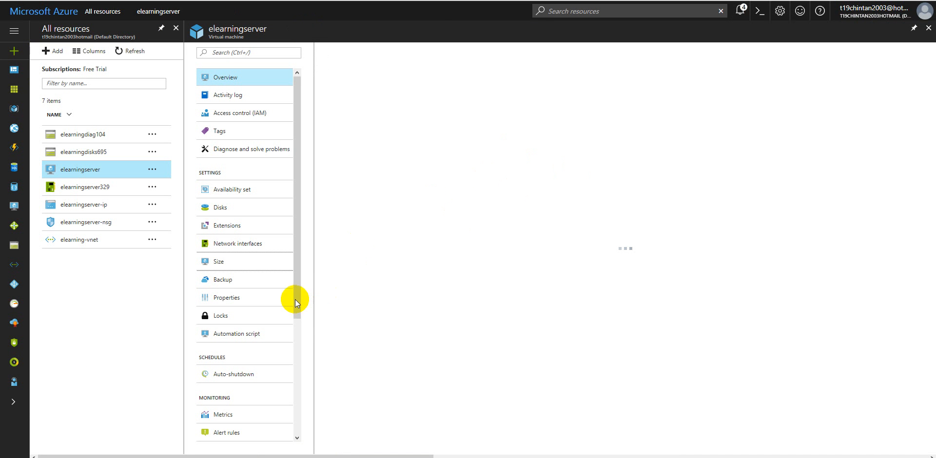
Step: Examine the virtual machine's backup options and Recovery Services vault description, and close them without enabling backup
{"action": "left_click_drag", "start_coordinate": [299, 299], "coordinate": [302, 336]}
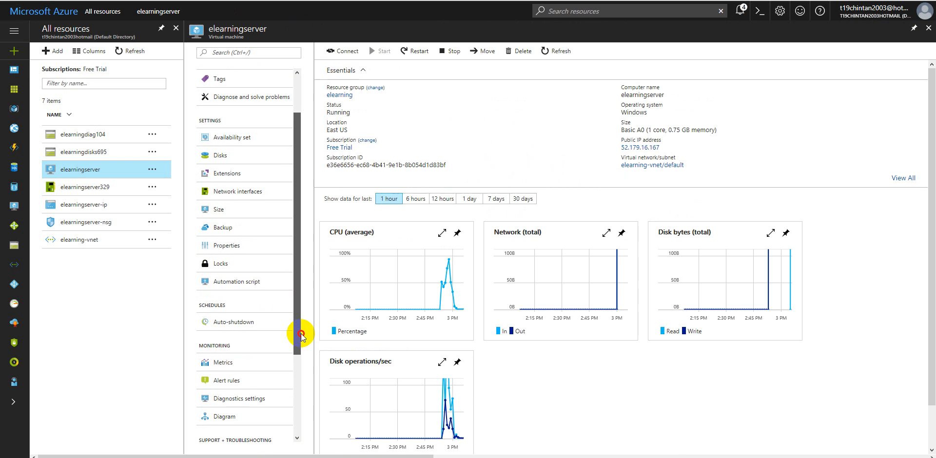
{"action": "left_click", "coordinate": [225, 229]}
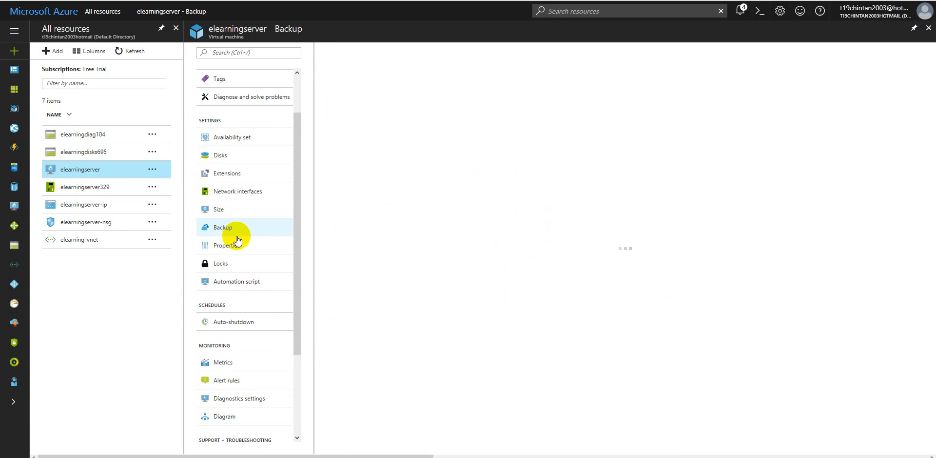
{"action": "scroll", "coordinate": [205, 265], "scroll_direction": "down", "scroll_amount": 1}
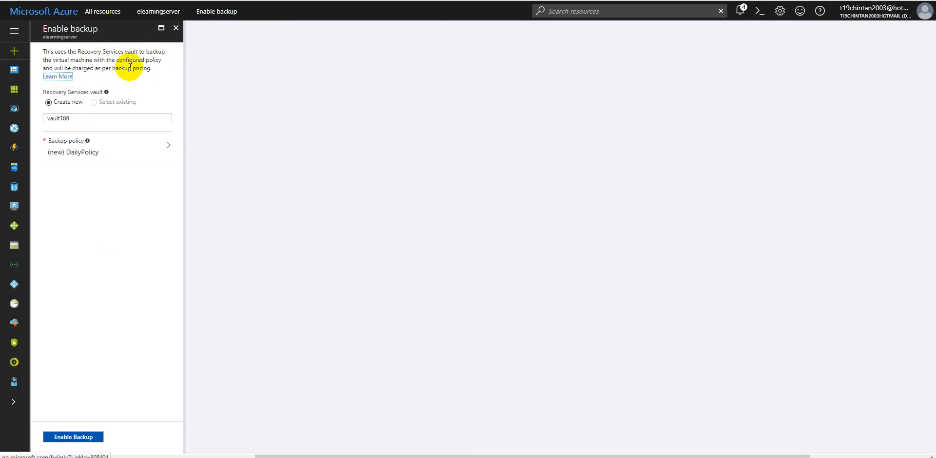
{"action": "left_click_drag", "start_coordinate": [153, 71], "coordinate": [39, 51]}
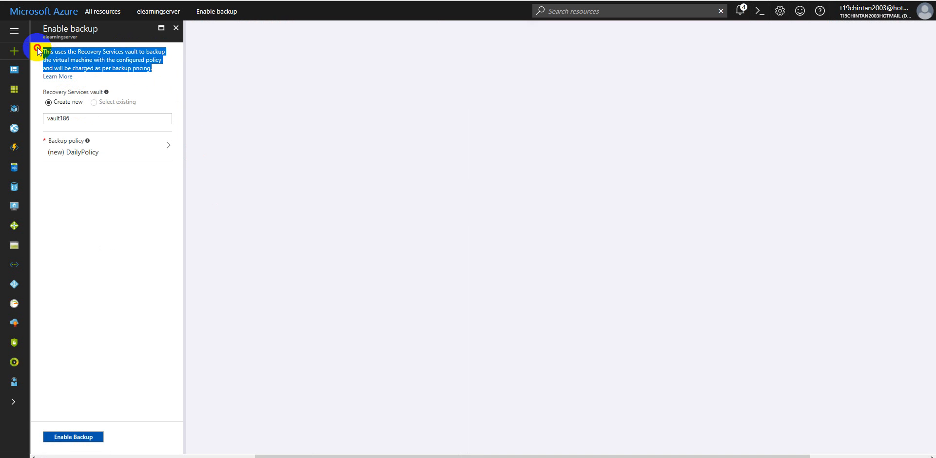
{"action": "left_click", "coordinate": [39, 51]}
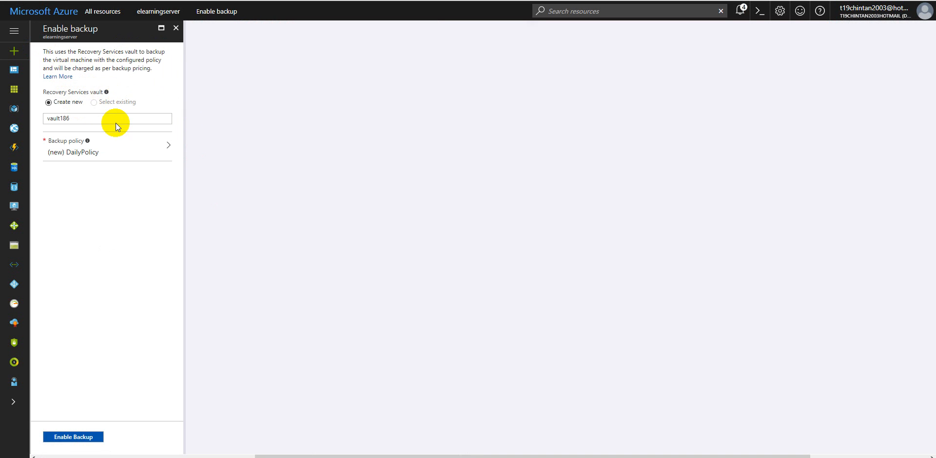
{"action": "left_click", "coordinate": [176, 27]}
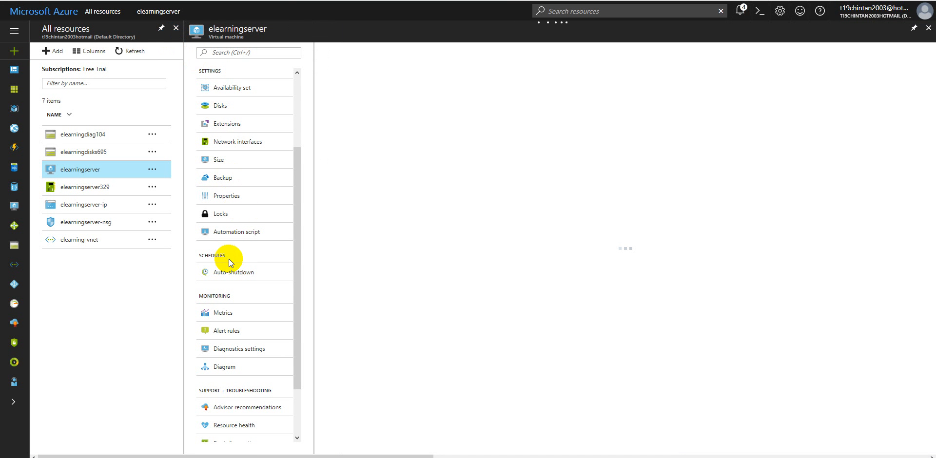
Step: Enable auto-shutdown for the virtual machine with the scheduled shutdown at 9:00:00 PM and save the schedule
{"action": "scroll", "coordinate": [288, 244], "scroll_direction": "down", "scroll_amount": 1}
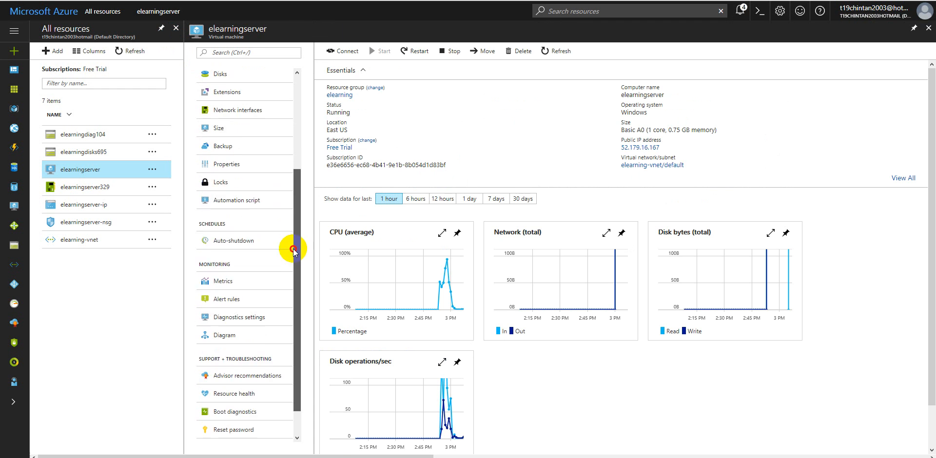
{"action": "left_click", "coordinate": [254, 225]}
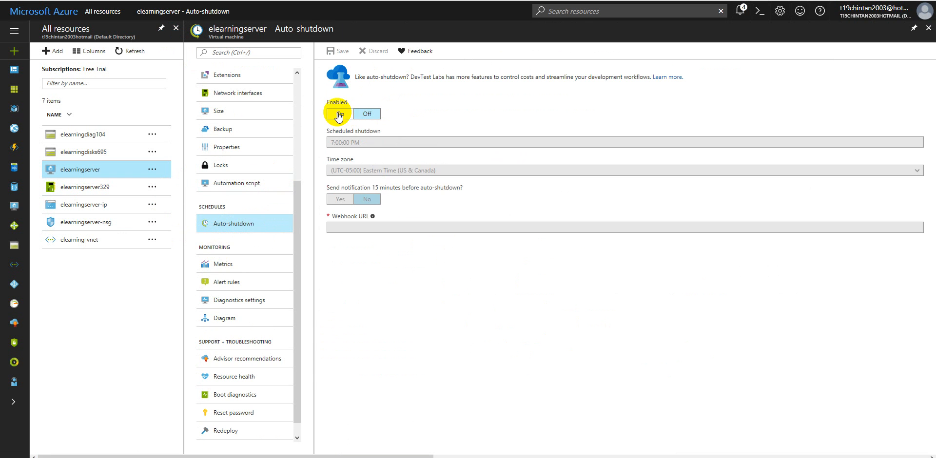
{"action": "left_click", "coordinate": [341, 115]}
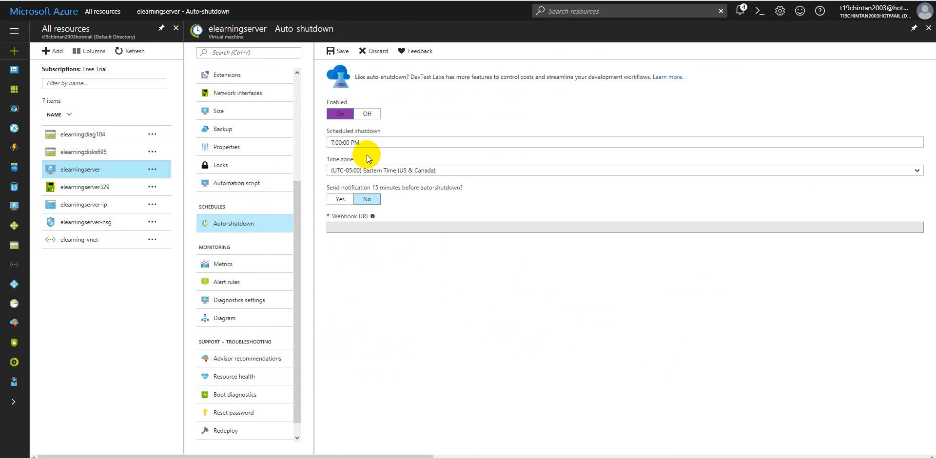
{"action": "left_click", "coordinate": [348, 142]}
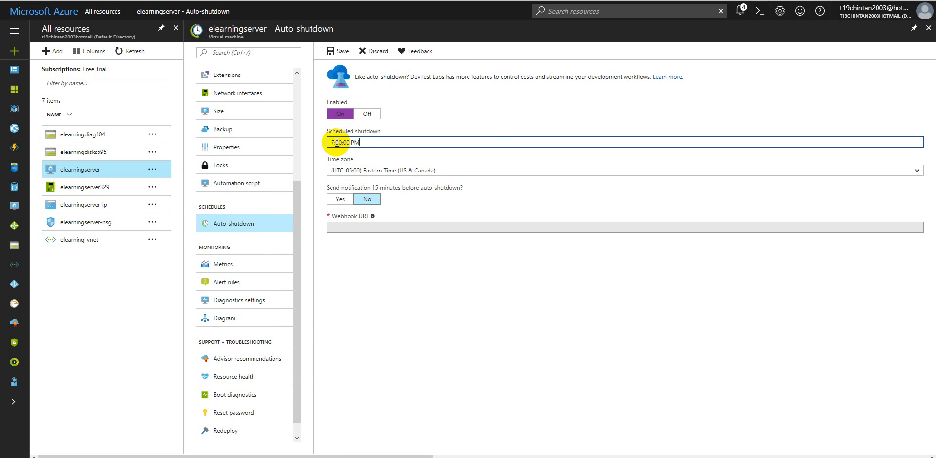
{"action": "left_click_drag", "start_coordinate": [334, 141], "coordinate": [323, 142]}
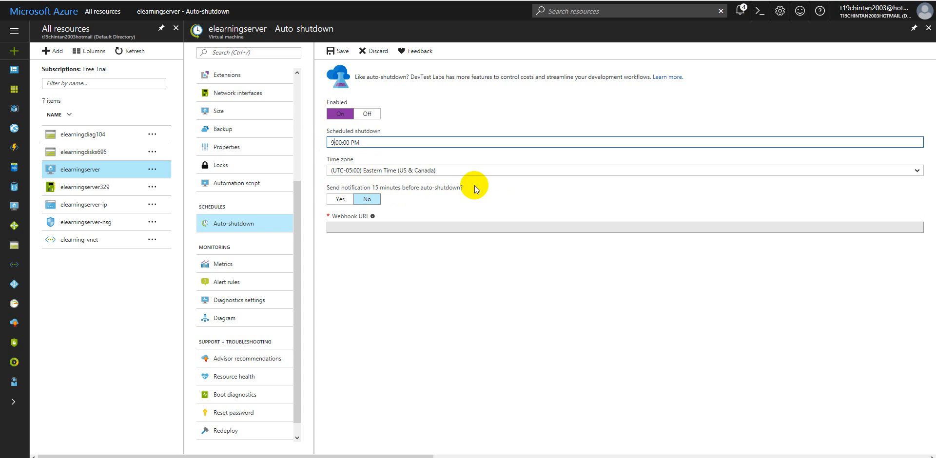
{"action": "left_click", "coordinate": [347, 177]}
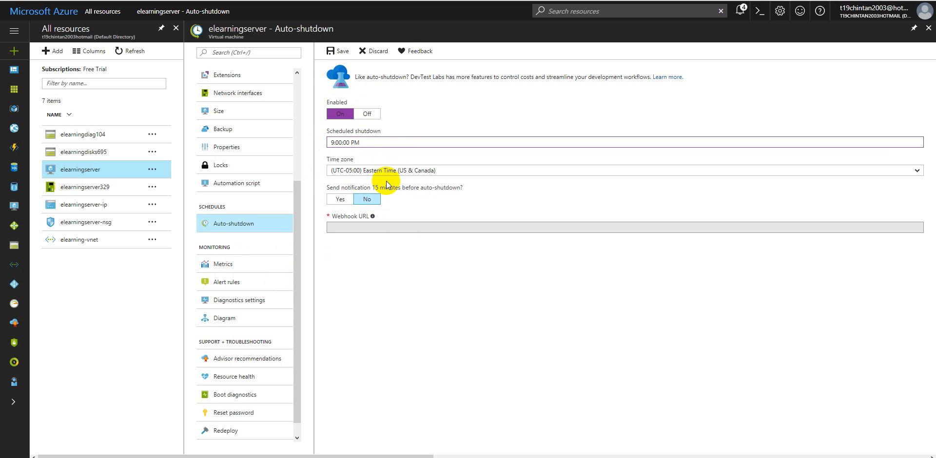
{"action": "left_click", "coordinate": [341, 53]}
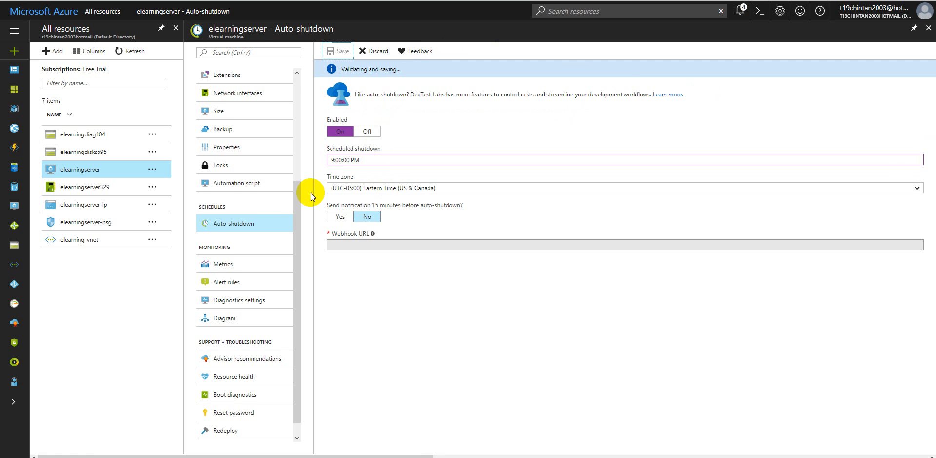
{"action": "scroll", "coordinate": [296, 212], "scroll_direction": "down", "scroll_amount": 1}
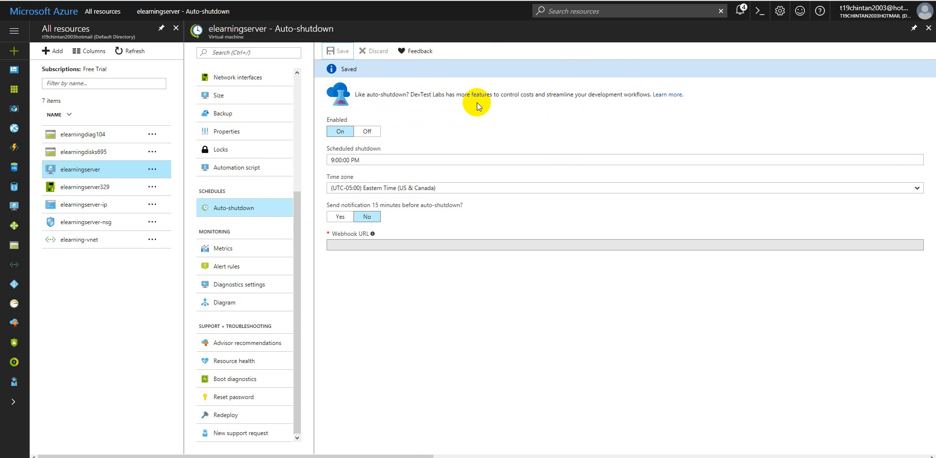
Step: Chart the virtual machine's host metrics Network In, Network Out and Disk Write Bytes over the past 24 hours
{"action": "left_click", "coordinate": [218, 249]}
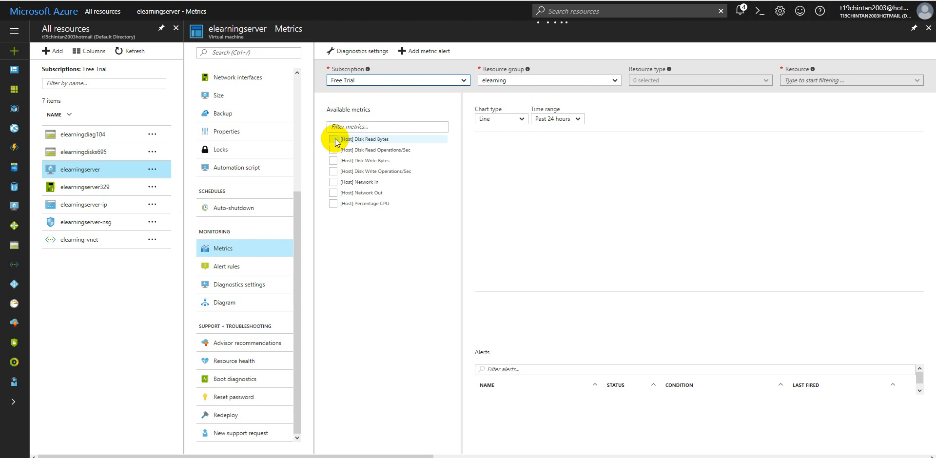
{"action": "left_click", "coordinate": [332, 183]}
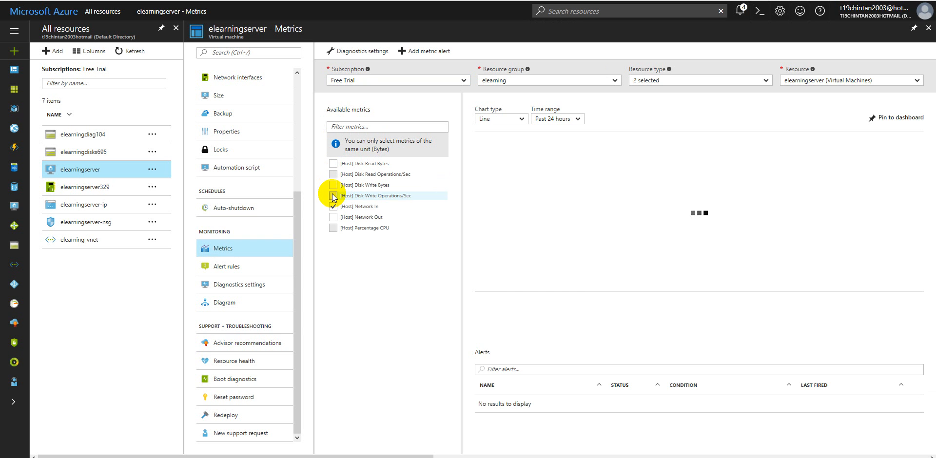
{"action": "left_click", "coordinate": [333, 218]}
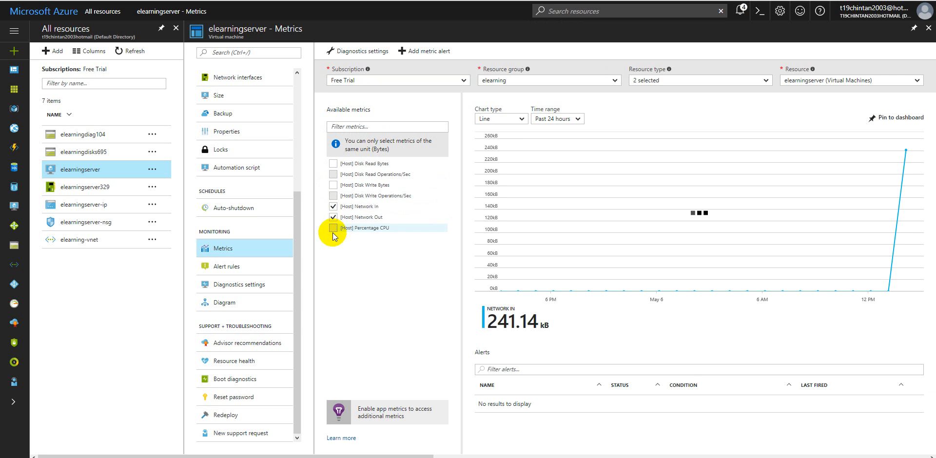
{"action": "left_click", "coordinate": [333, 185]}
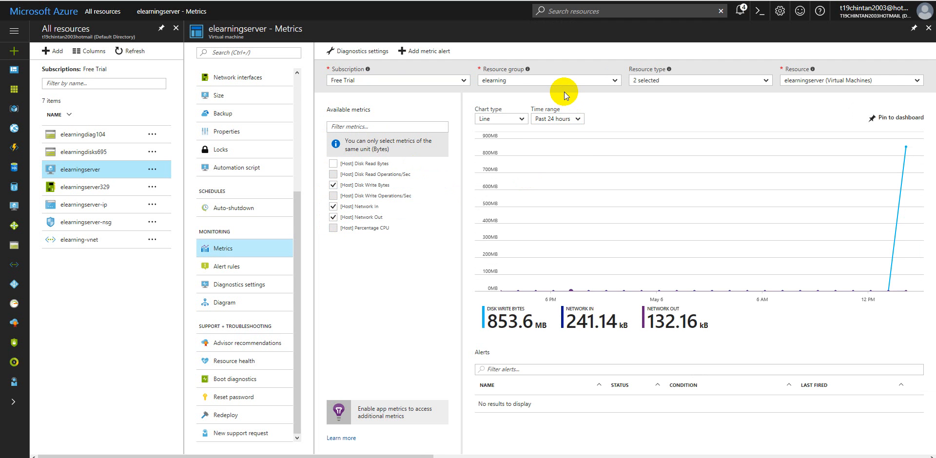
Step: Start a metric alert rule named CPUAlert with the description "Alert raise when CPU usage is higher than normal"
{"action": "left_click", "coordinate": [436, 54]}
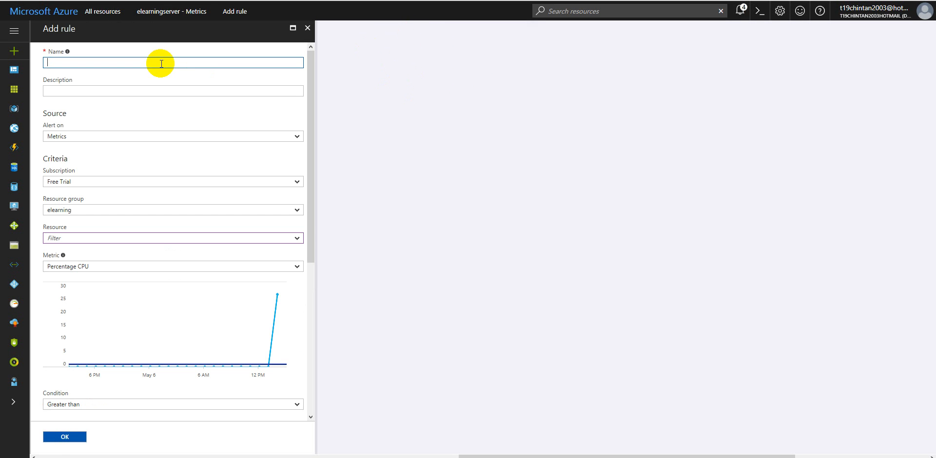
{"action": "left_click", "coordinate": [149, 16]}
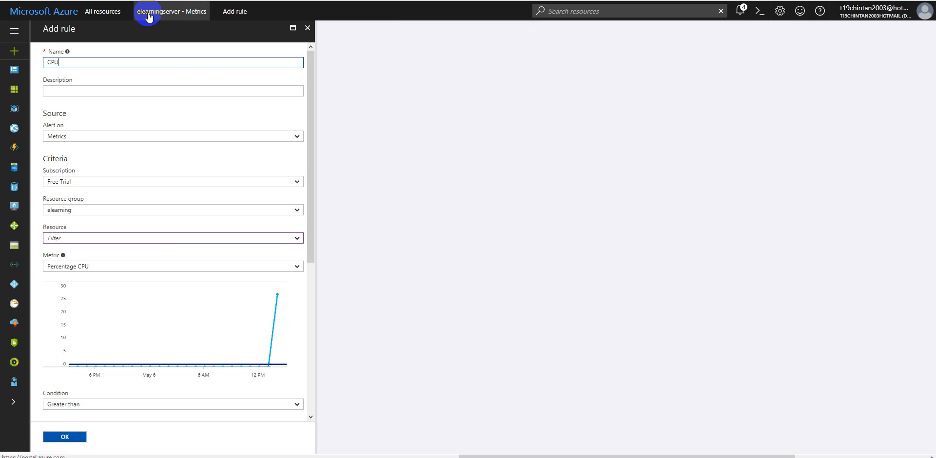
{"action": "type", "text": "t"}
{"action": "key", "text": "Tab"}
{"action": "type", "text": "Alert raise wh"}
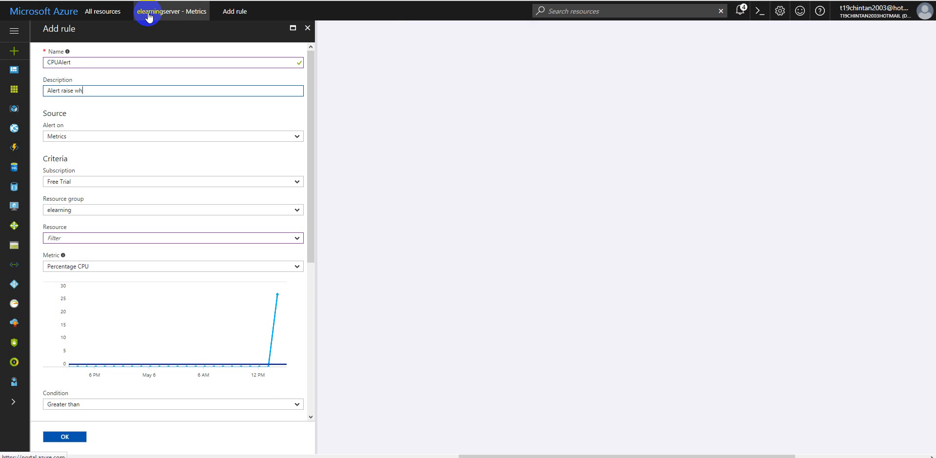
{"action": "type", "text": "en CPU usage is higher than normal"}
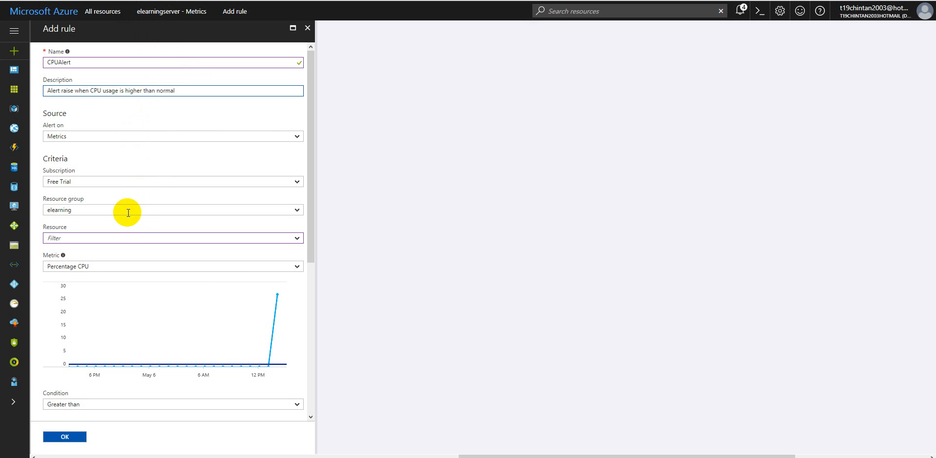
Step: Select elearningserver as the alert rule's resource and keep Percentage CPU as the metric
{"action": "left_click", "coordinate": [121, 238]}
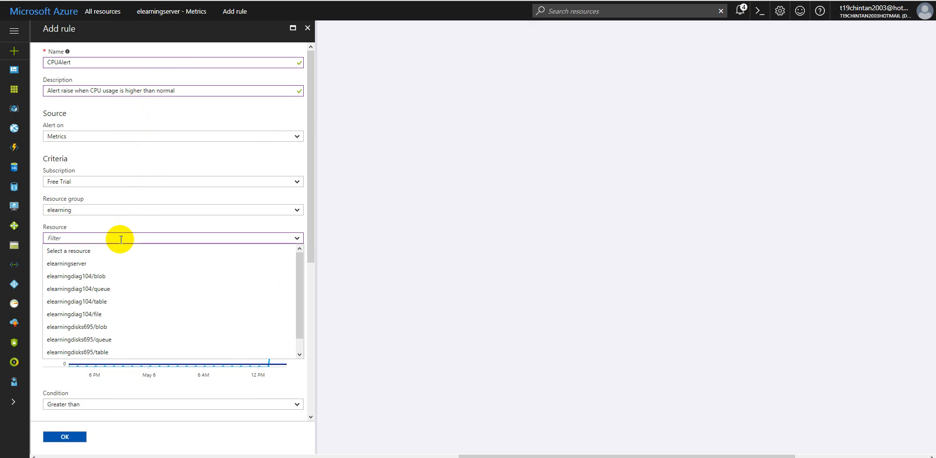
{"action": "scroll", "coordinate": [120, 268], "scroll_direction": "down", "scroll_amount": 1}
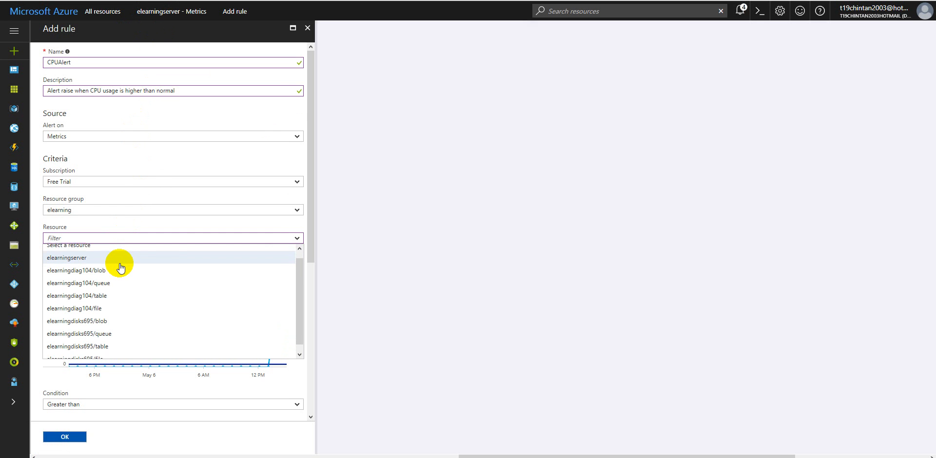
{"action": "scroll", "coordinate": [119, 274], "scroll_direction": "up", "scroll_amount": 1}
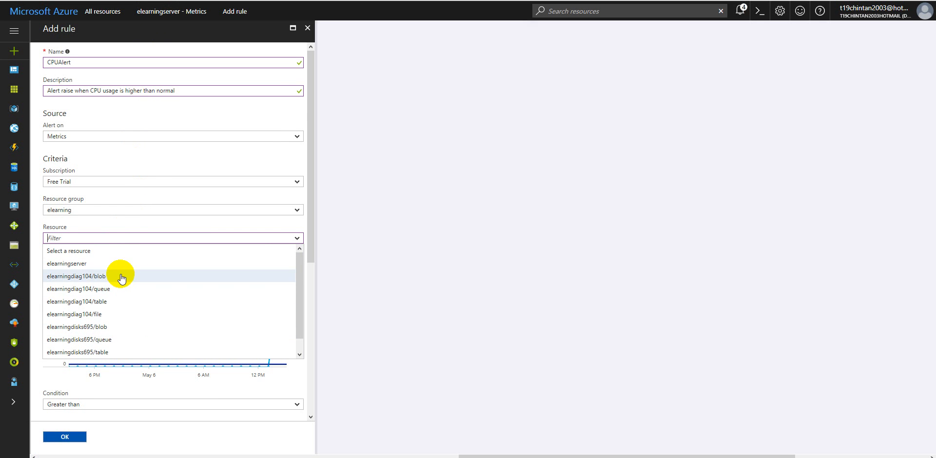
{"action": "left_click", "coordinate": [119, 265]}
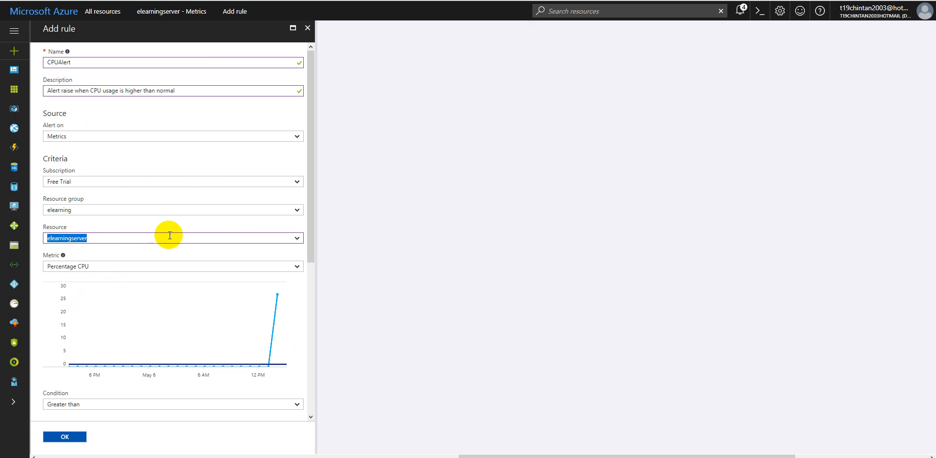
{"action": "scroll", "coordinate": [171, 267], "scroll_direction": "down", "scroll_amount": 3}
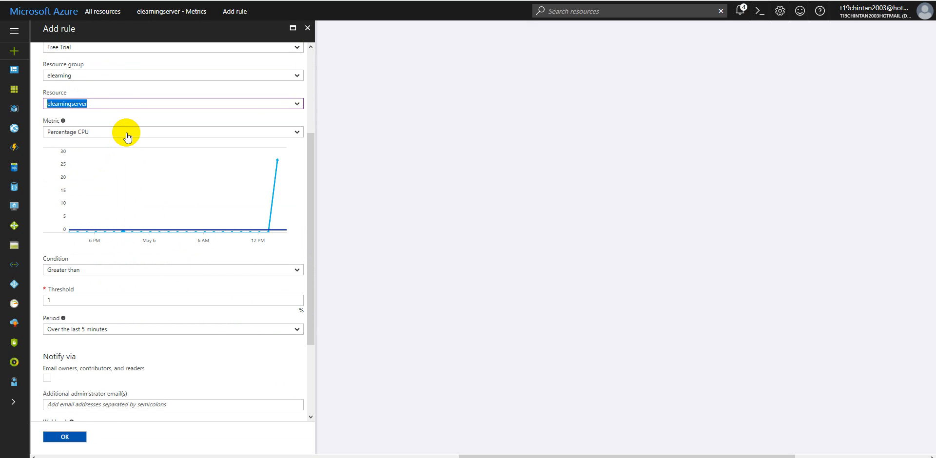
{"action": "left_click", "coordinate": [127, 138]}
{"action": "left_click", "coordinate": [126, 135]}
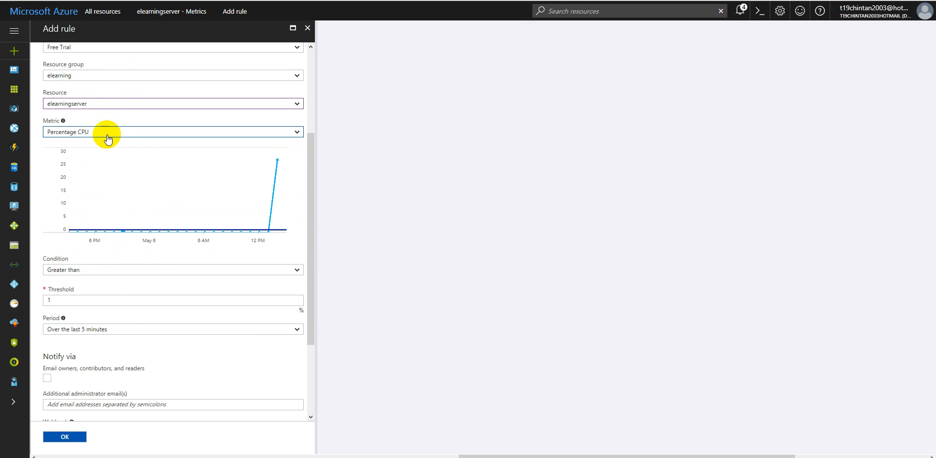
Step: Set the alert threshold to 90% and the evaluation period to over the last 15 minutes
{"action": "double_click", "coordinate": [84, 296]}
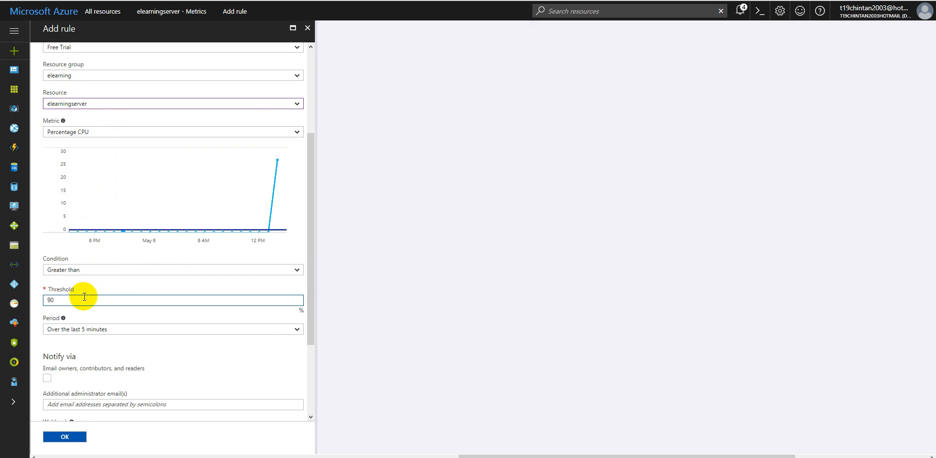
{"action": "left_click", "coordinate": [94, 329]}
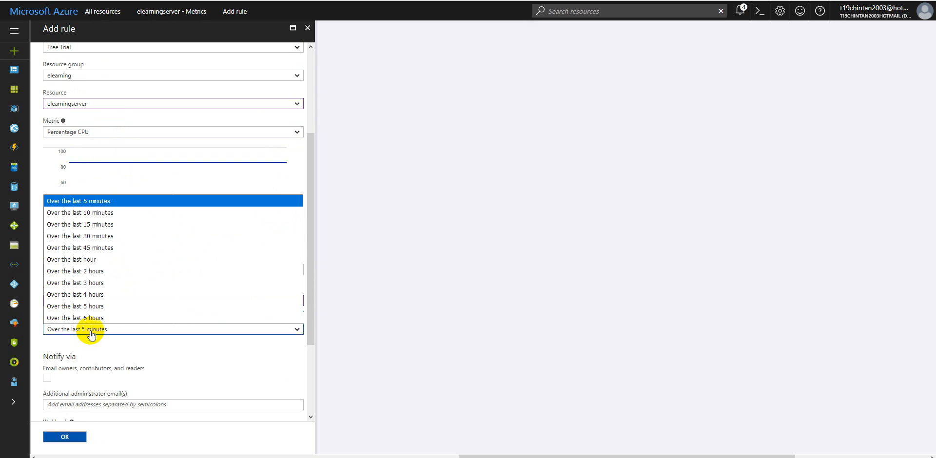
{"action": "left_click", "coordinate": [101, 227]}
Step: Enable email notification of owners, contributors and readers, and enter the additional administrator's email address
{"action": "scroll", "coordinate": [142, 352], "scroll_direction": "down", "scroll_amount": 3}
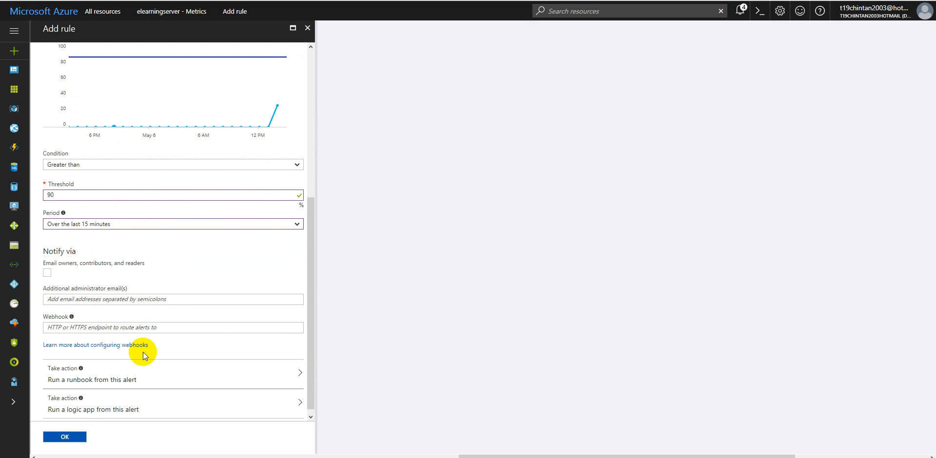
{"action": "left_click", "coordinate": [47, 267]}
{"action": "left_click", "coordinate": [81, 296]}
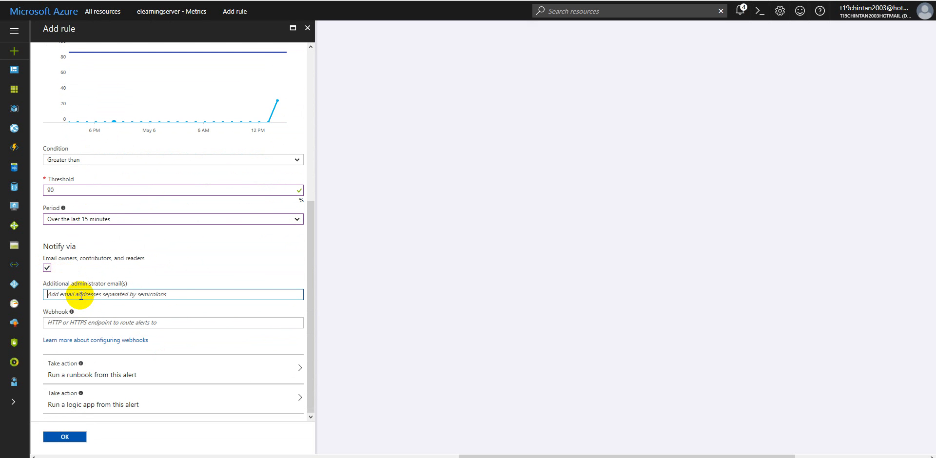
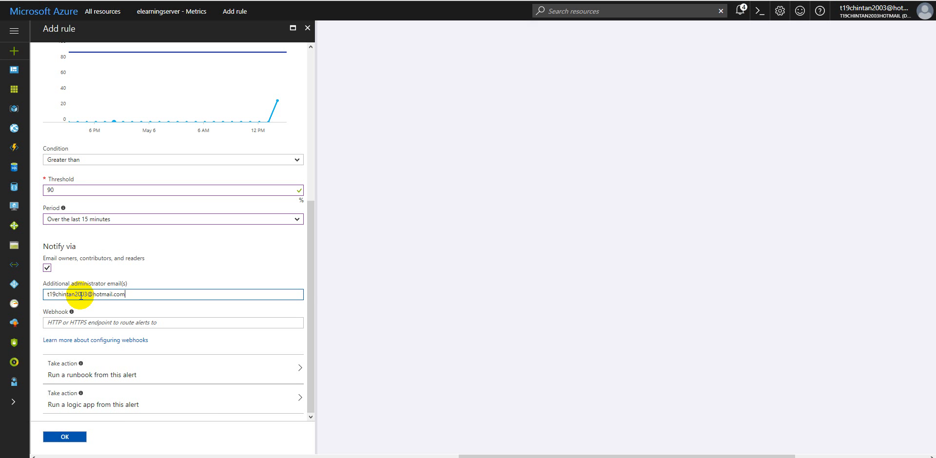
Step: Review the CPUAlert rule's criteria and notification settings, and submit the rule
{"action": "scroll", "coordinate": [141, 361], "scroll_direction": "up", "scroll_amount": 5}
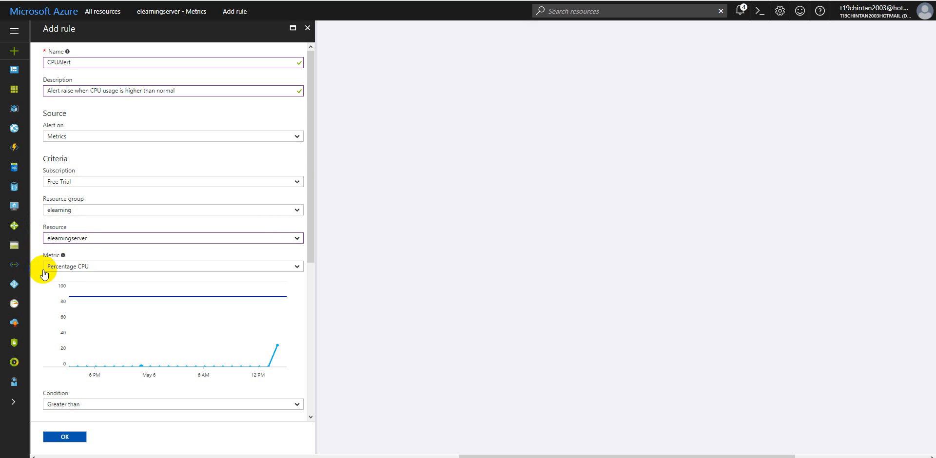
{"action": "scroll", "coordinate": [99, 273], "scroll_direction": "down", "scroll_amount": 3}
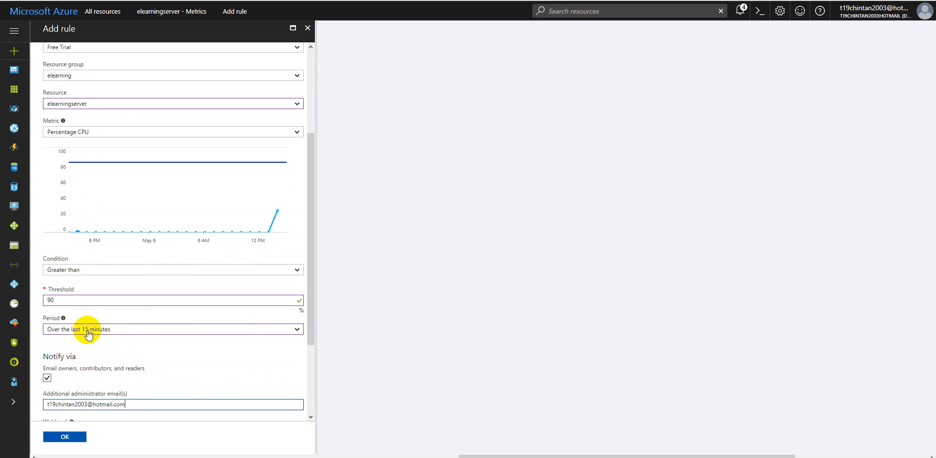
{"action": "scroll", "coordinate": [105, 363], "scroll_direction": "down", "scroll_amount": 3}
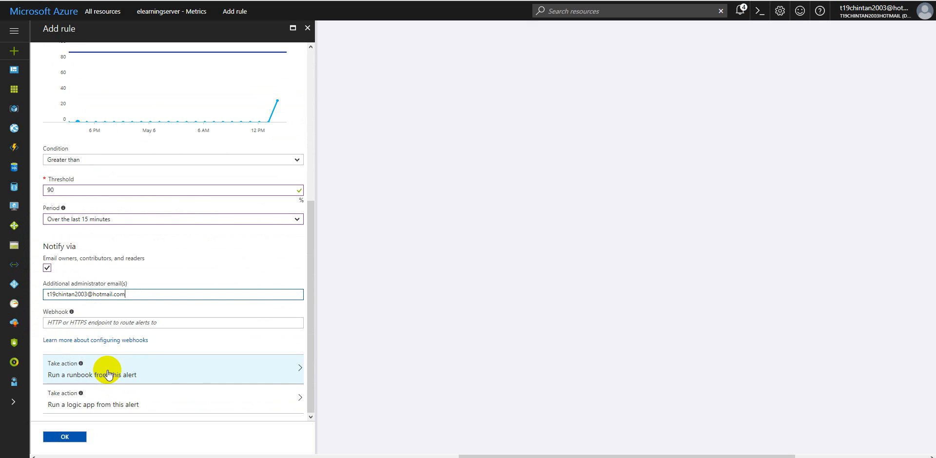
{"action": "triple_click", "coordinate": [63, 294]}
{"action": "left_click", "coordinate": [83, 295]}
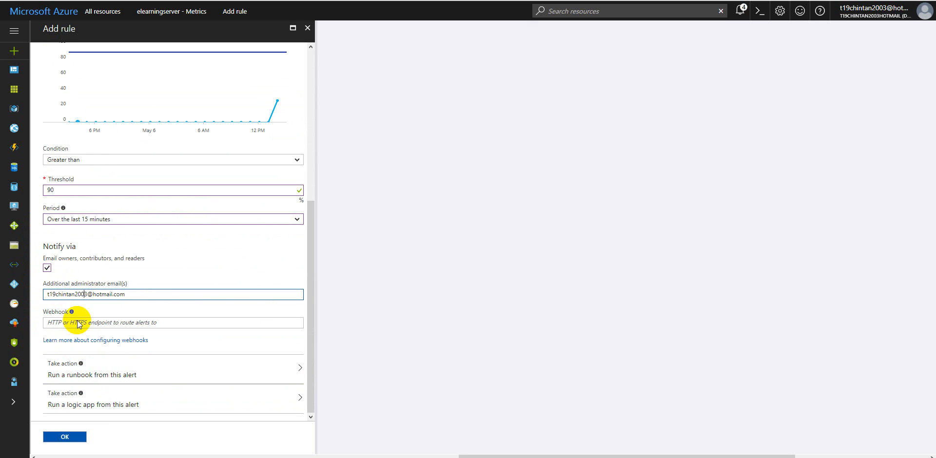
{"action": "left_click", "coordinate": [63, 436]}
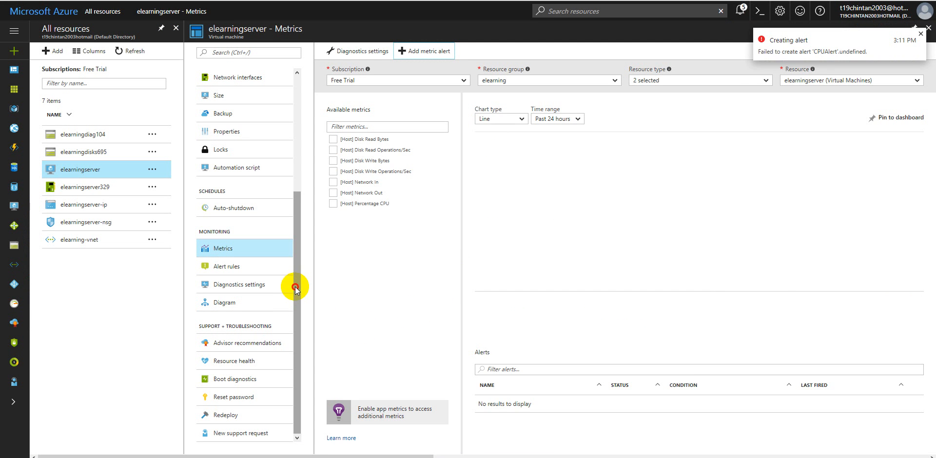
Step: Examine the virtual machine's diagnostics settings, resource diagram and password reset options without changing them
{"action": "left_click", "coordinate": [243, 302]}
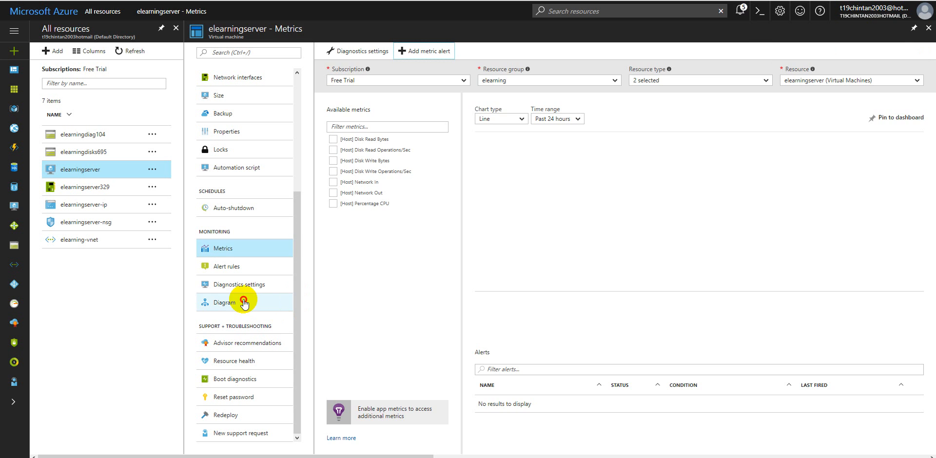
{"action": "left_click", "coordinate": [243, 287]}
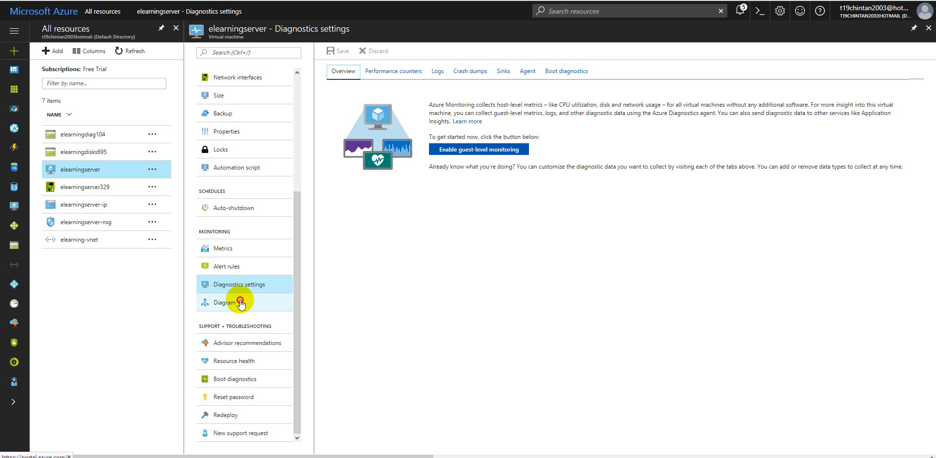
{"action": "left_click", "coordinate": [241, 303]}
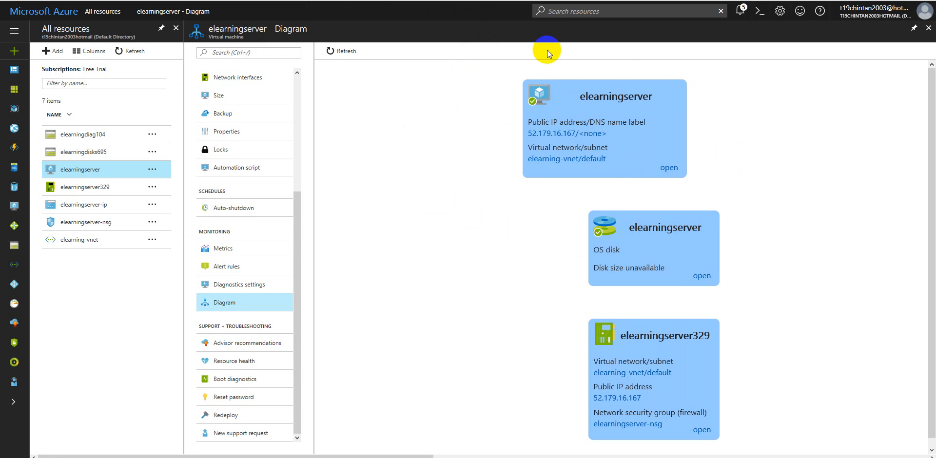
{"action": "left_click", "coordinate": [539, 128]}
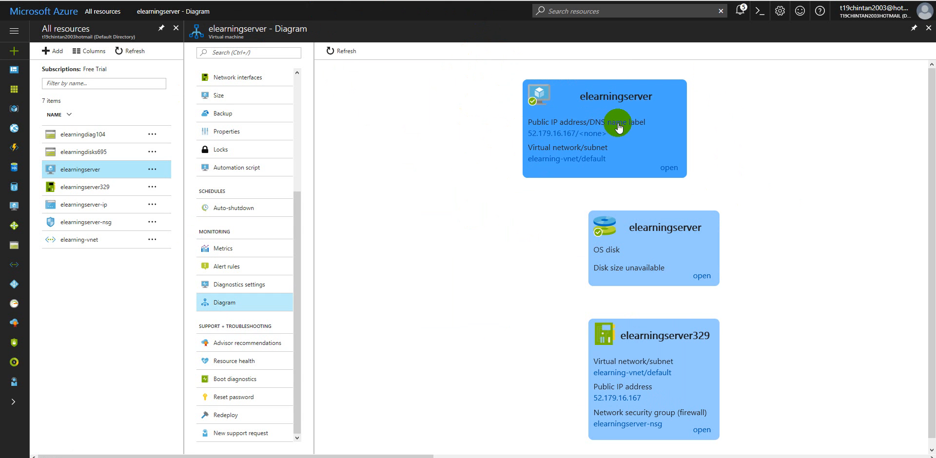
{"action": "triple_click", "coordinate": [580, 138]}
{"action": "left_click", "coordinate": [608, 147]}
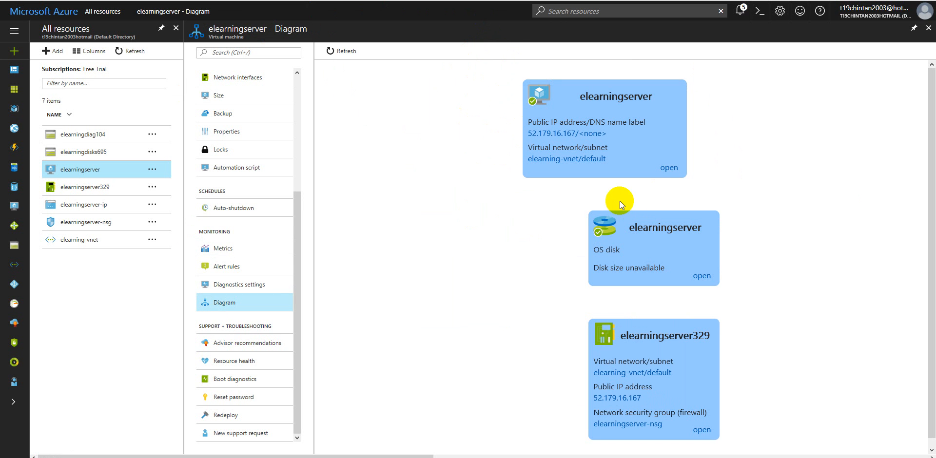
{"action": "scroll", "coordinate": [508, 333], "scroll_direction": "down", "scroll_amount": 2}
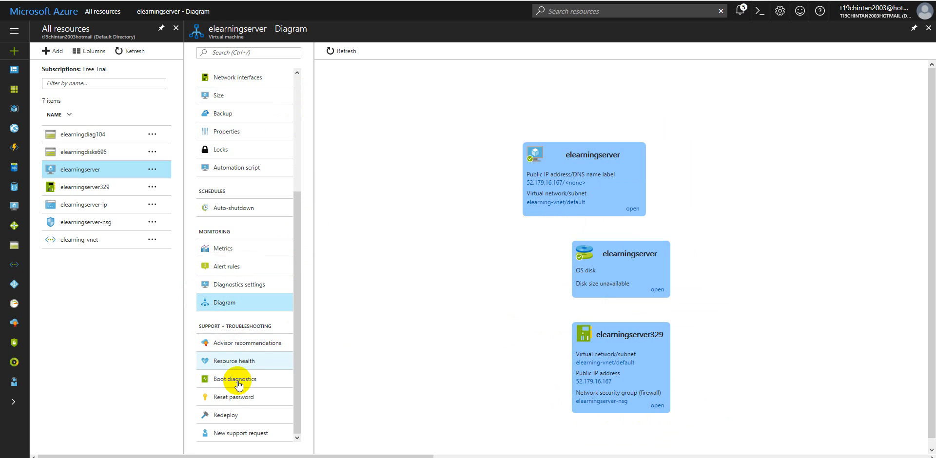
{"action": "left_click", "coordinate": [235, 398]}
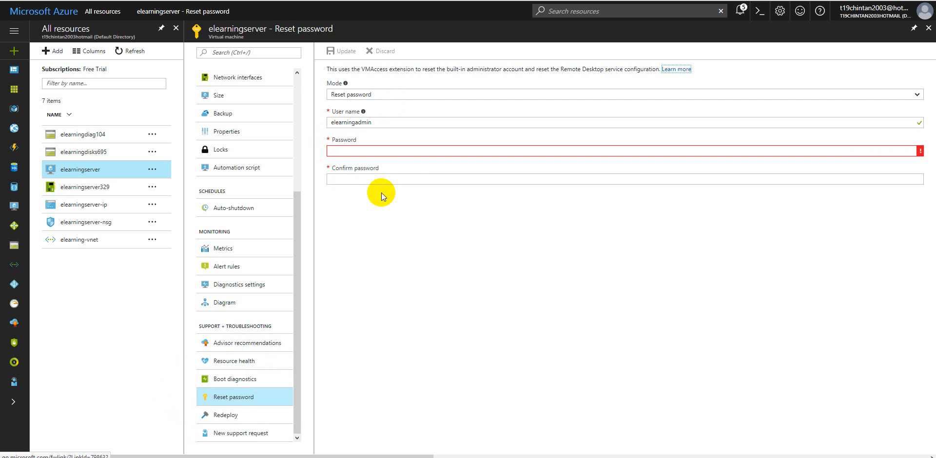
Step: Return to the dashboard from the password reset page and open the elearningserver virtual machine's overview
{"action": "left_click", "coordinate": [929, 31]}
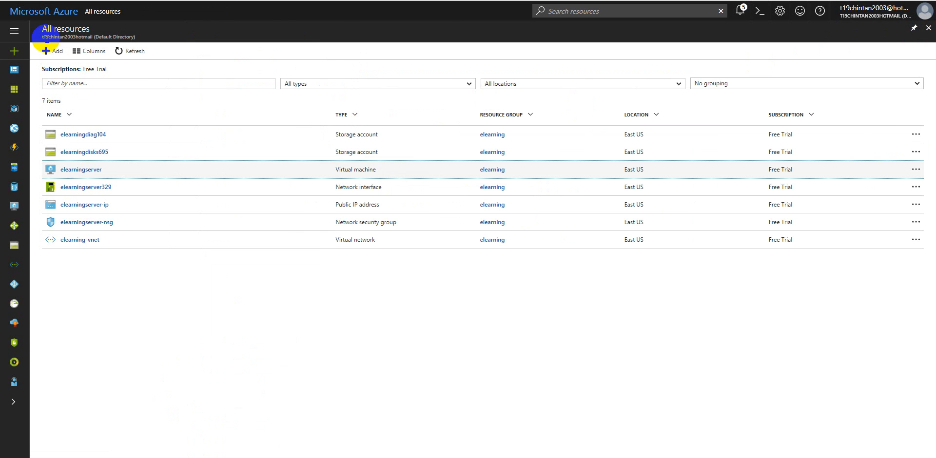
{"action": "left_click", "coordinate": [16, 32]}
{"action": "left_click", "coordinate": [42, 70]}
{"action": "left_click", "coordinate": [324, 71]}
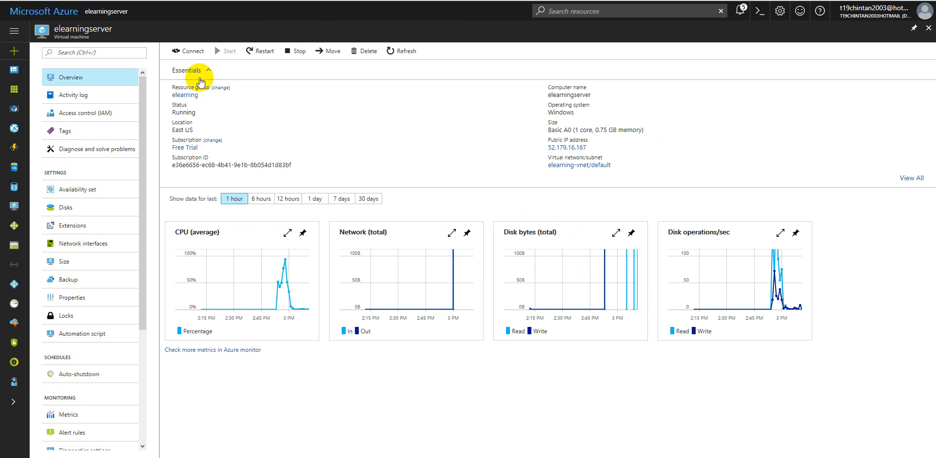
{"action": "left_click", "coordinate": [186, 53]}
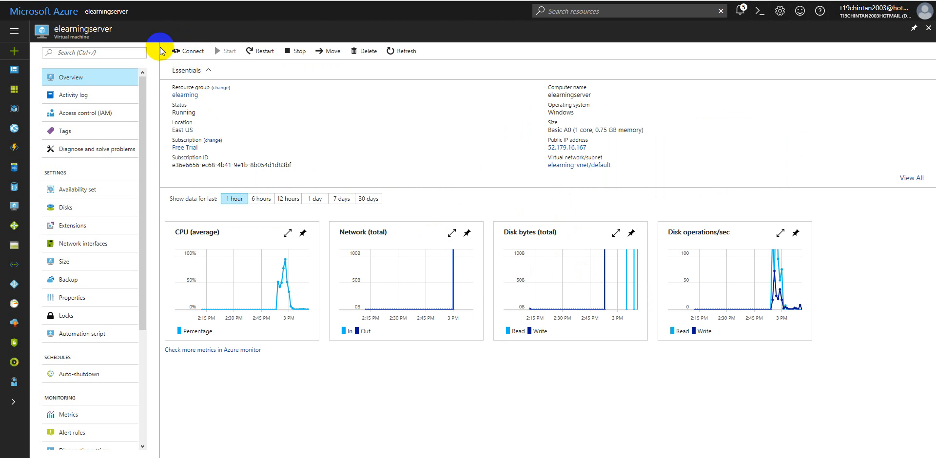
{"action": "left_click", "coordinate": [193, 53]}
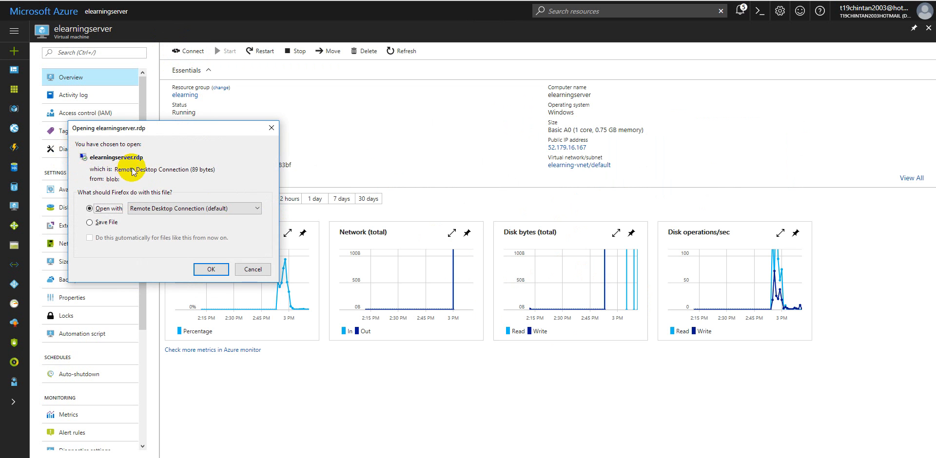
{"action": "left_click", "coordinate": [214, 270]}
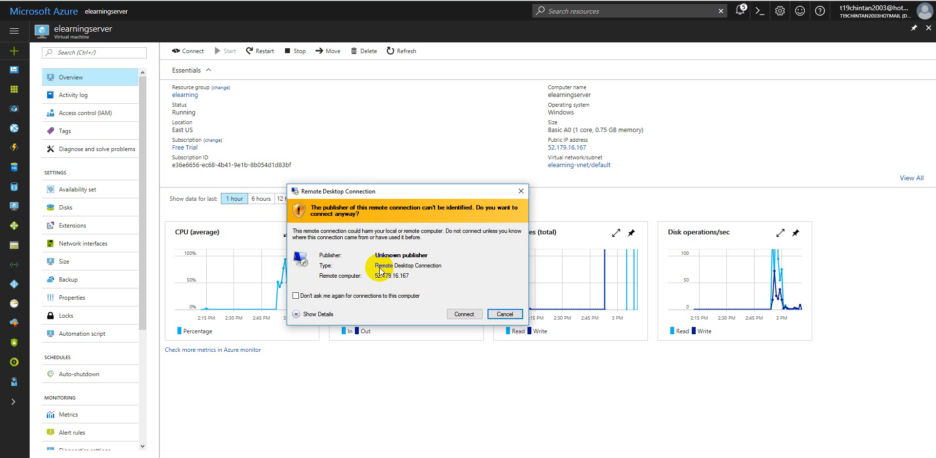
{"action": "left_click", "coordinate": [461, 315]}
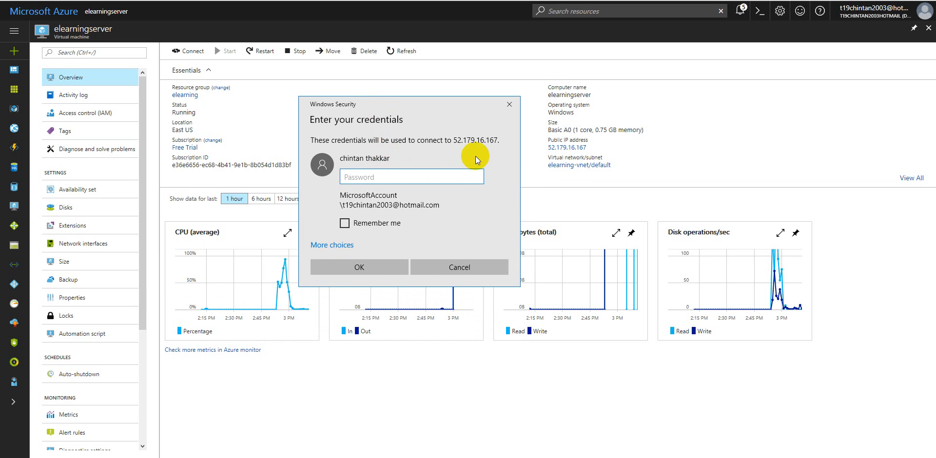
{"action": "type", "text": "••••••••••••••"}
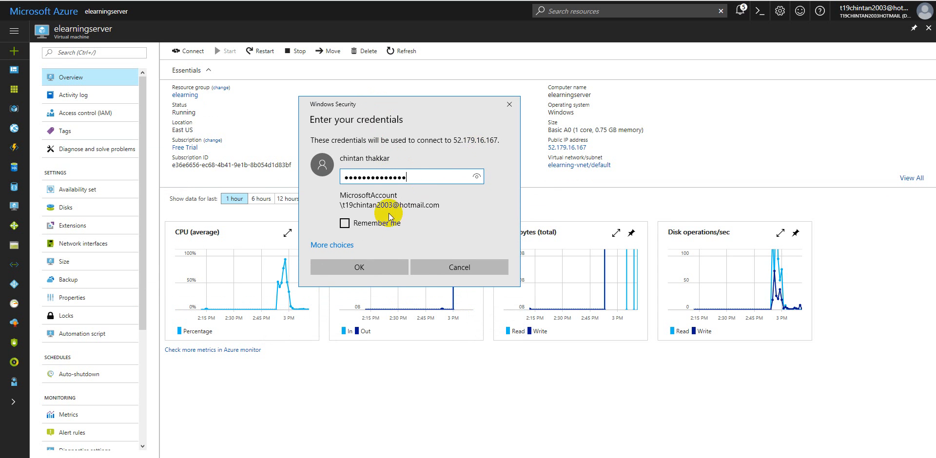
{"action": "left_click", "coordinate": [450, 266]}
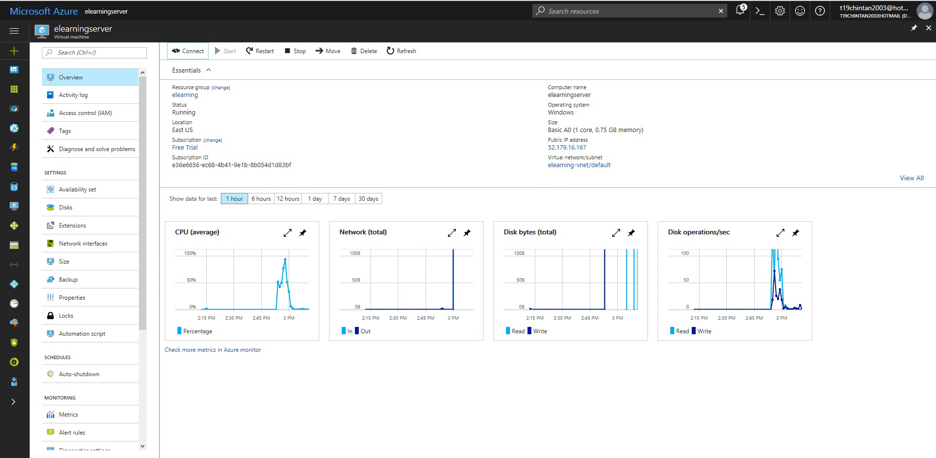
Step: Open elearningserver.rdp with Remote Desktop Connection, show the connection details, and accept connecting to the unknown publisher
{"action": "left_click", "coordinate": [184, 54]}
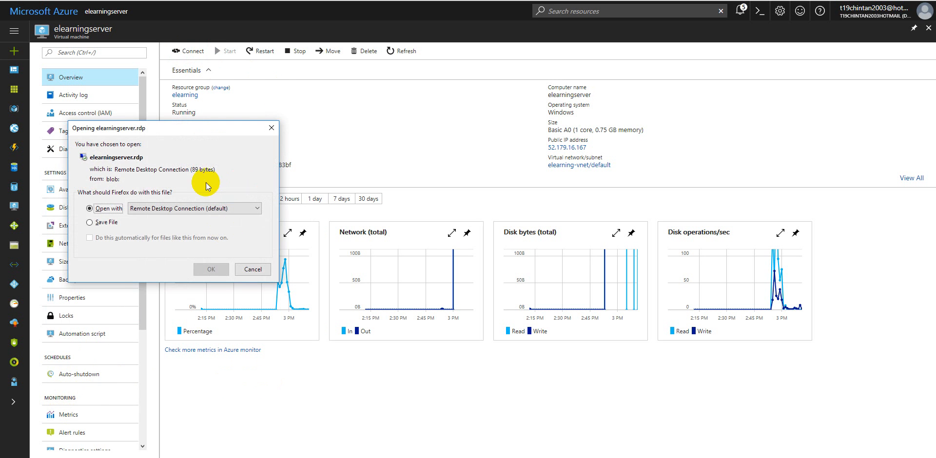
{"action": "left_click", "coordinate": [201, 268]}
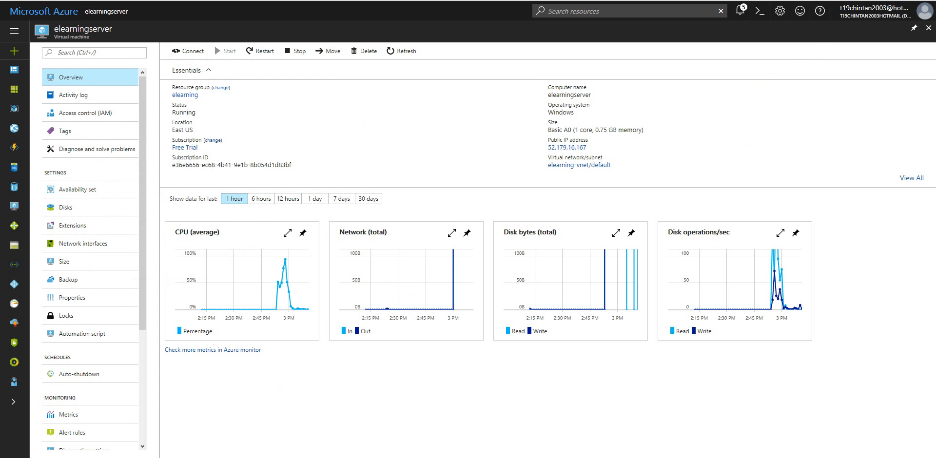
{"action": "left_click", "coordinate": [261, 205]}
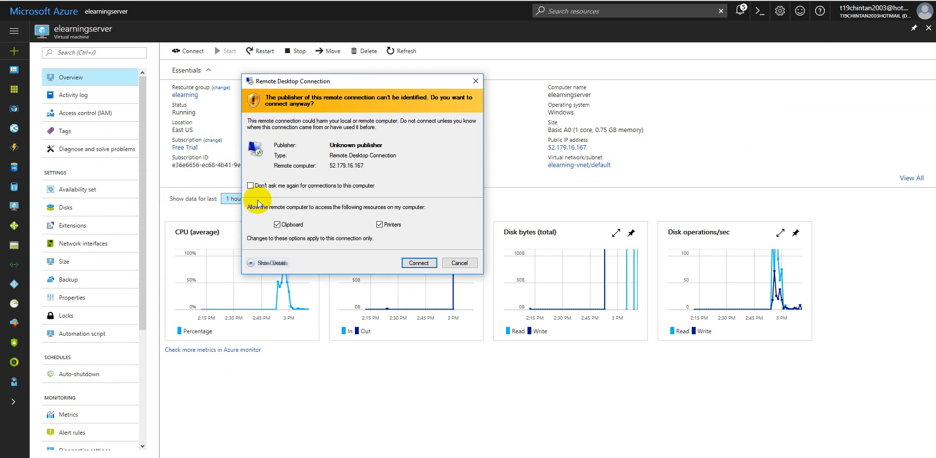
{"action": "left_click", "coordinate": [404, 261]}
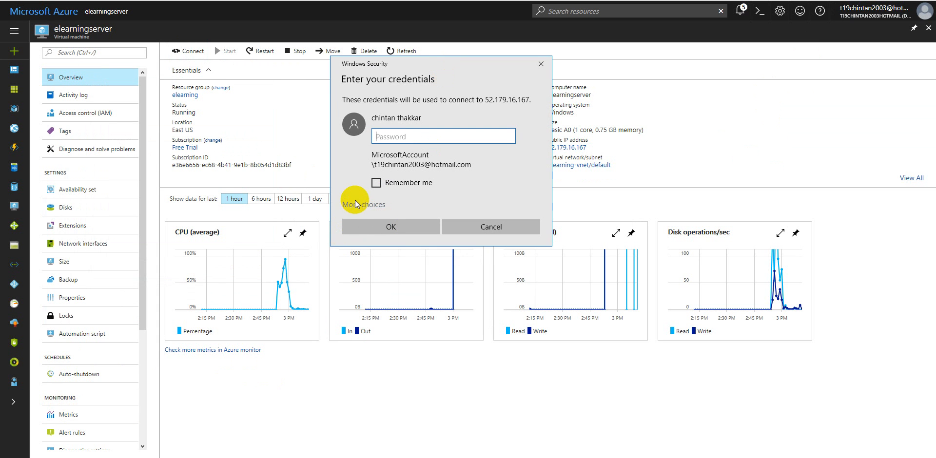
Step: Choose a different account for the remote connection and enter elearningserver as the user name
{"action": "left_click", "coordinate": [356, 205]}
{"action": "left_click", "coordinate": [383, 264]}
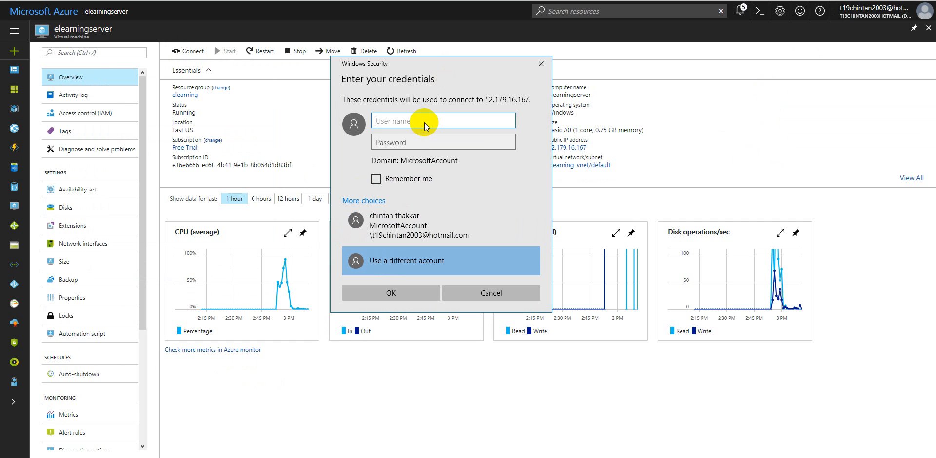
{"action": "type", "text": "elearningu"}
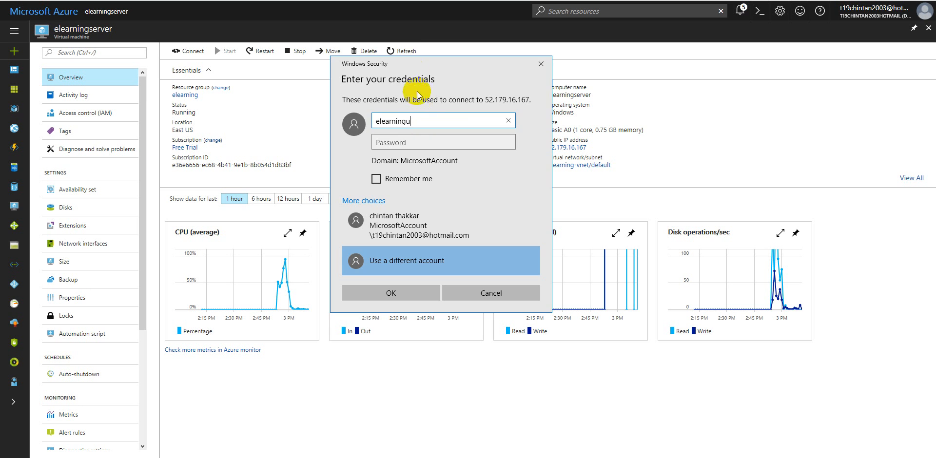
{"action": "left_click", "coordinate": [406, 51]}
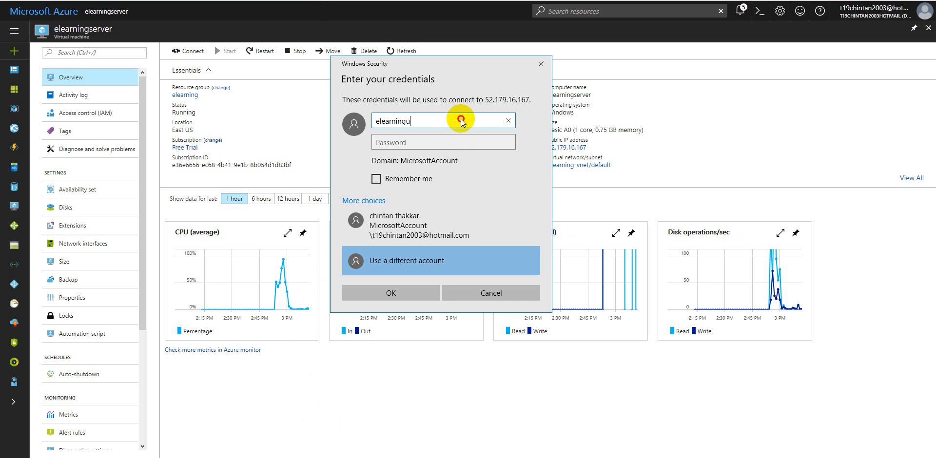
{"action": "key", "text": "BackSpace"}
{"action": "type", "text": "server"}
{"action": "key", "text": "Tab"}
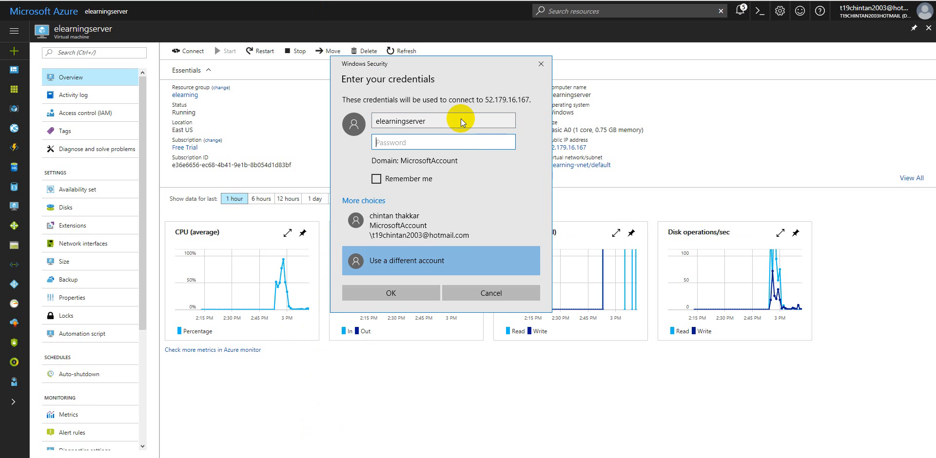
Step: Enter the account password, try to sign in to the virtual machine, and dismiss the credentials dialog
{"action": "type", "text": "•••••••••••••••"}
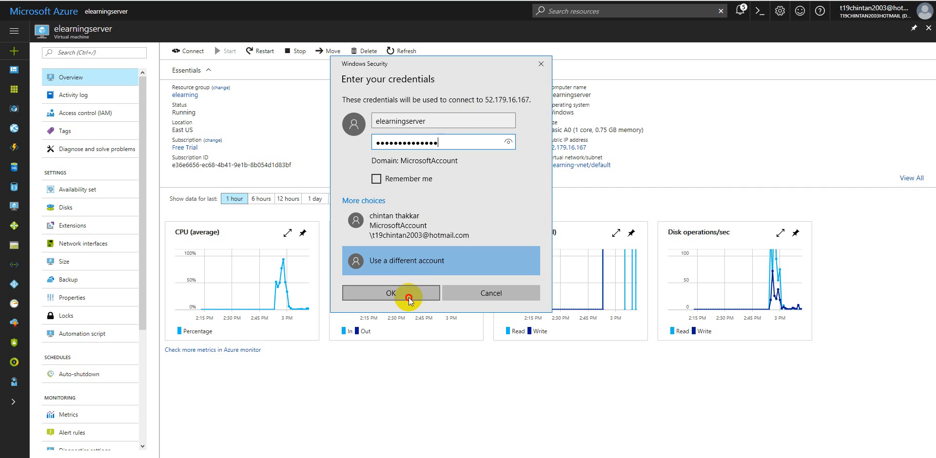
{"action": "left_click", "coordinate": [385, 293]}
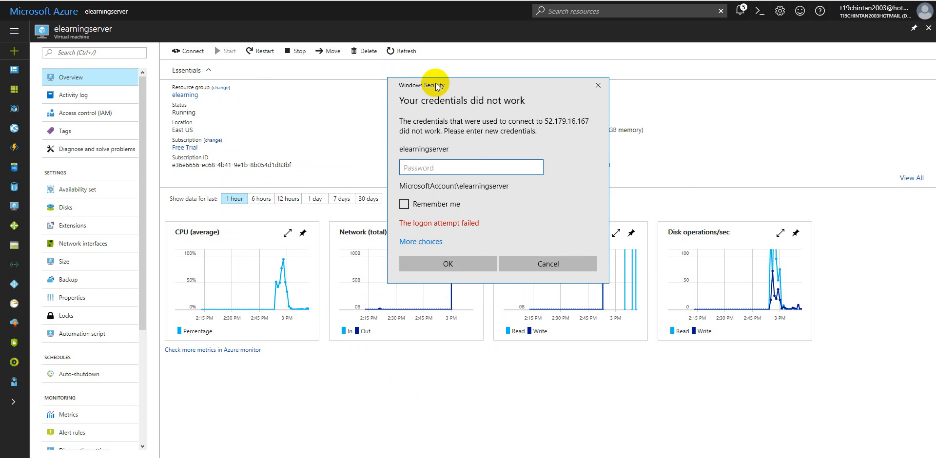
{"action": "left_click", "coordinate": [634, 256]}
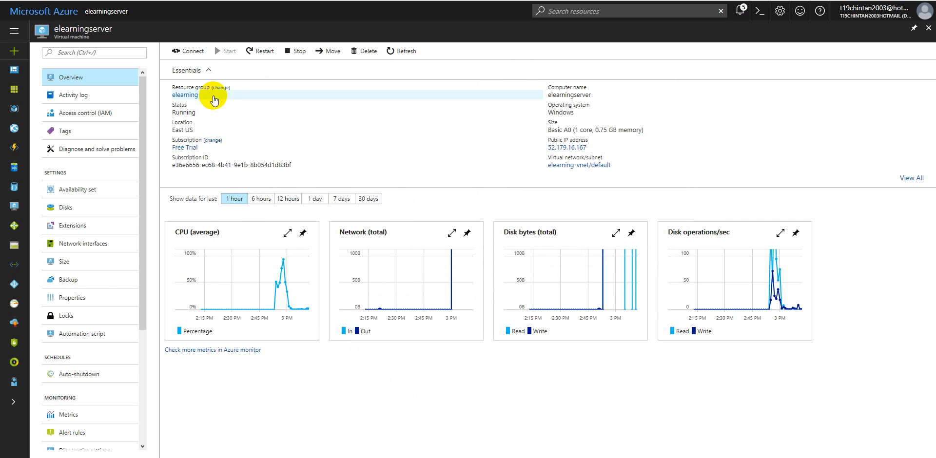
Step: Examine the reset mode choices on the virtual machine's password reset page without changing them
{"action": "left_click", "coordinate": [66, 83]}
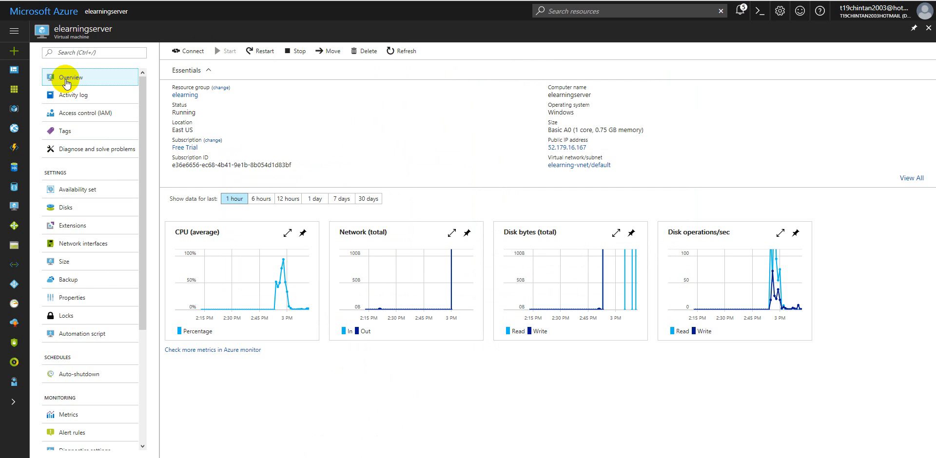
{"action": "left_click", "coordinate": [74, 303]}
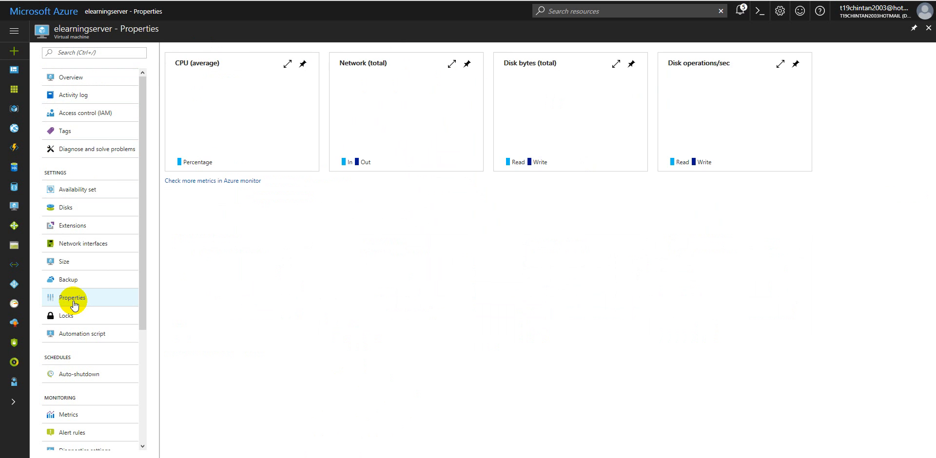
{"action": "scroll", "coordinate": [75, 295], "scroll_direction": "down", "scroll_amount": 3}
{"action": "left_click", "coordinate": [84, 403]}
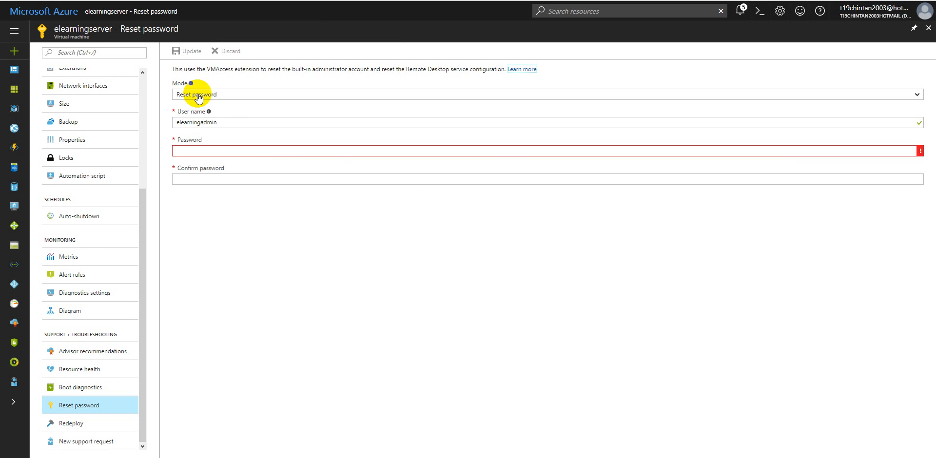
{"action": "left_click", "coordinate": [212, 100]}
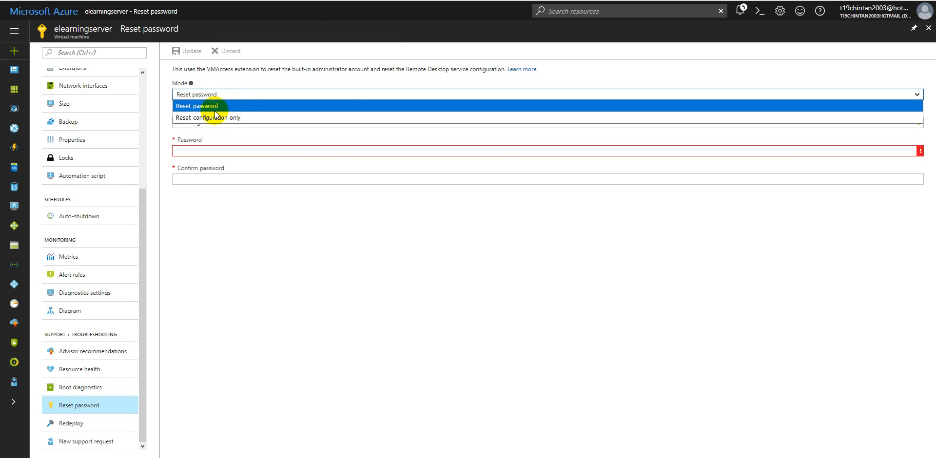
{"action": "left_click", "coordinate": [247, 80]}
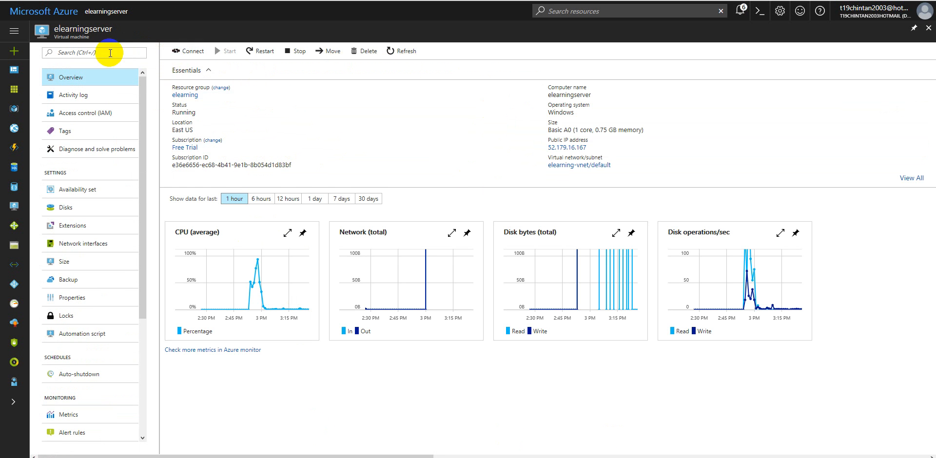
Step: Go back to the dashboard and check the name and status on the elearningserver tile
{"action": "left_click", "coordinate": [15, 36]}
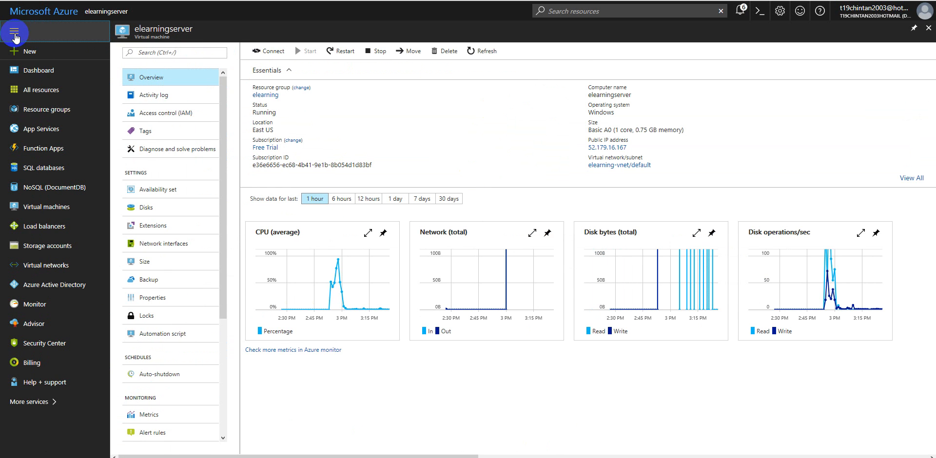
{"action": "left_click", "coordinate": [34, 72]}
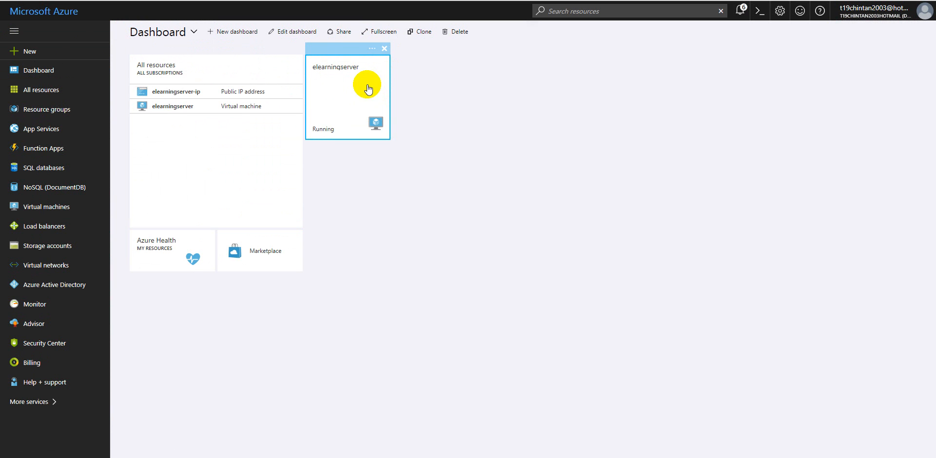
{"action": "left_click", "coordinate": [347, 65]}
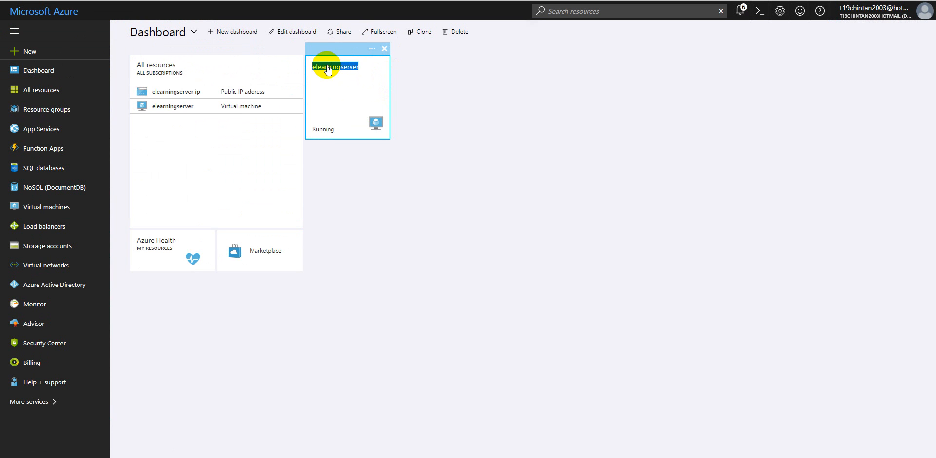
{"action": "left_click", "coordinate": [327, 120]}
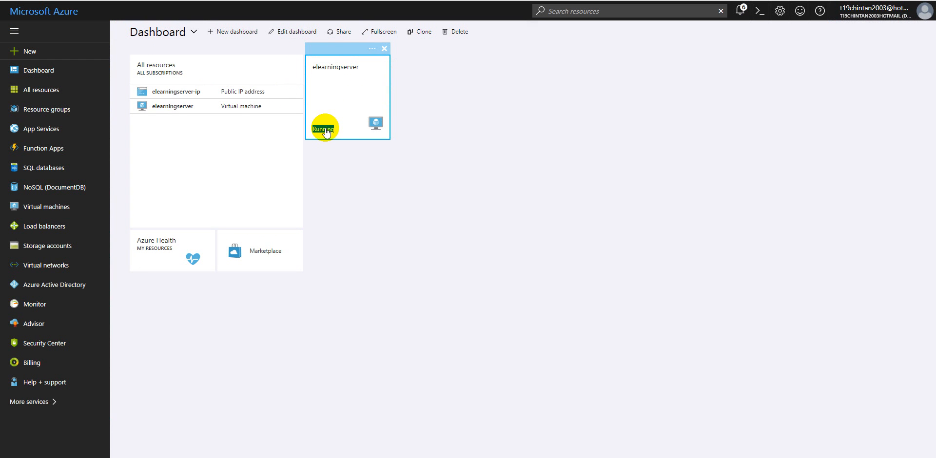
Step: Examine the dashboard's delete confirmation and the elearningserver tile's unpin and customize options without applying any of them
{"action": "left_click", "coordinate": [455, 32]}
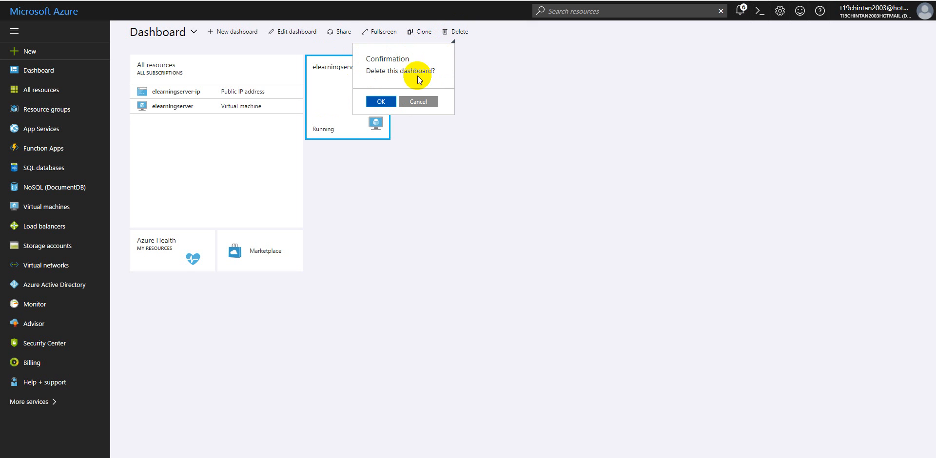
{"action": "left_click", "coordinate": [416, 103]}
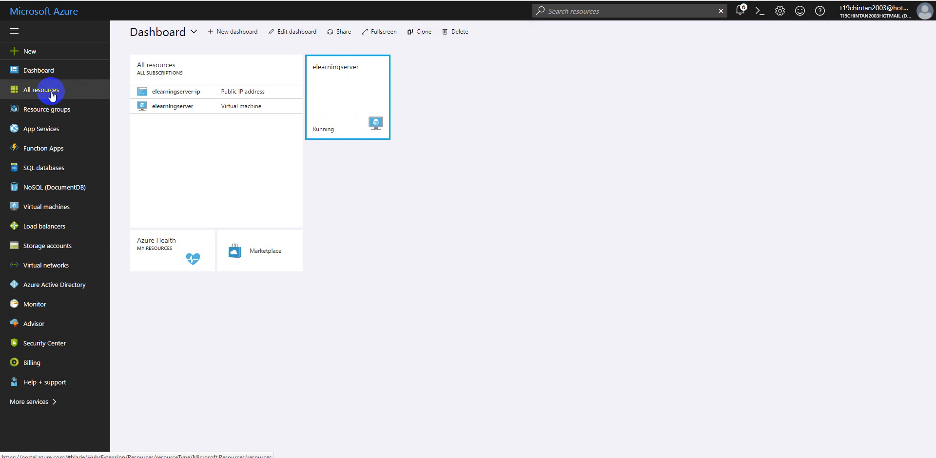
{"action": "mouse_move", "coordinate": [320, 84]}
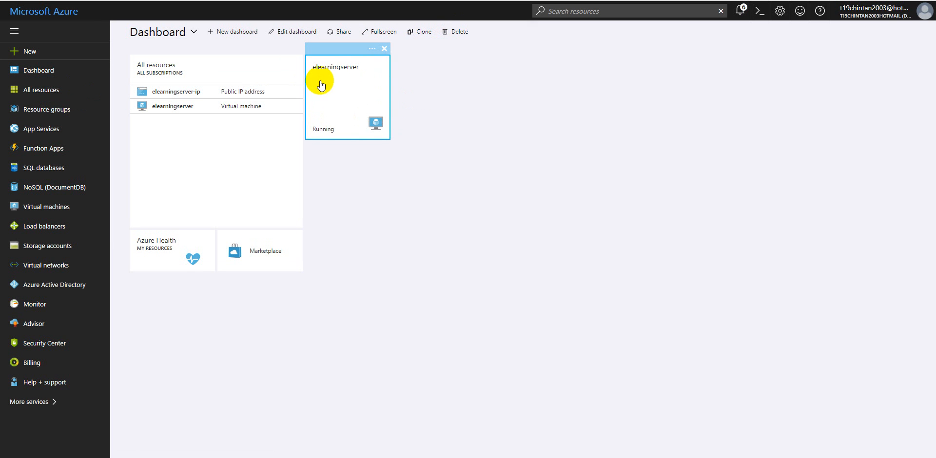
{"action": "left_click", "coordinate": [372, 50]}
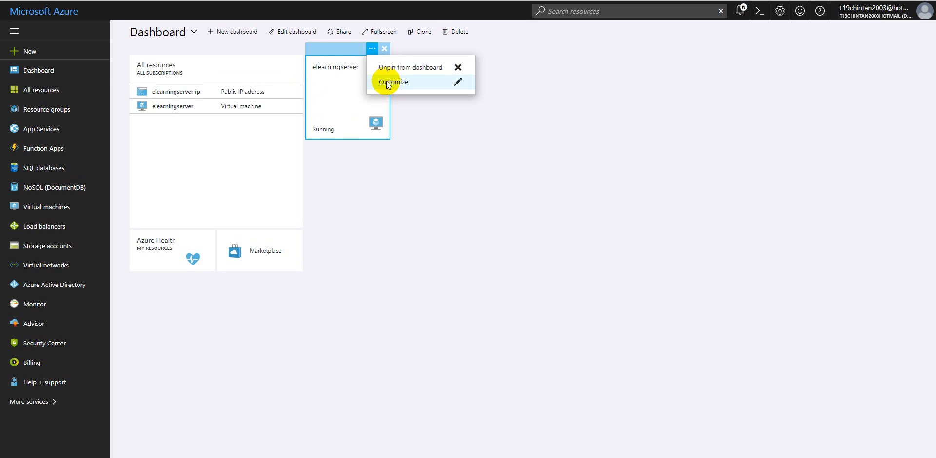
{"action": "left_click", "coordinate": [355, 94]}
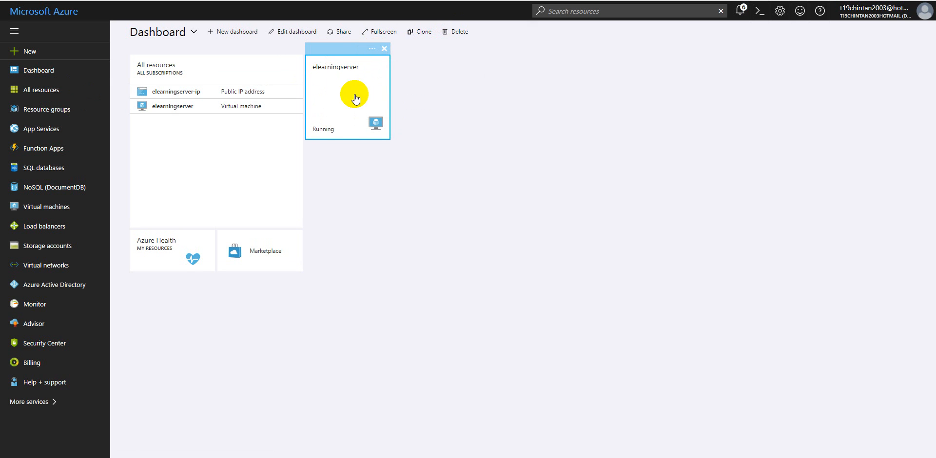
{"action": "left_click", "coordinate": [367, 120]}
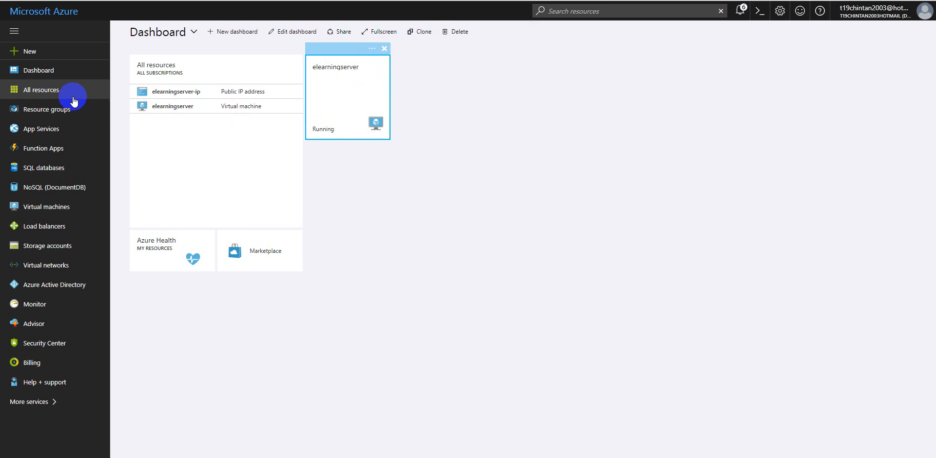
Step: Open the elearningserver virtual machine from the full resource list and delete it, confirming the deletion
{"action": "left_click", "coordinate": [42, 89]}
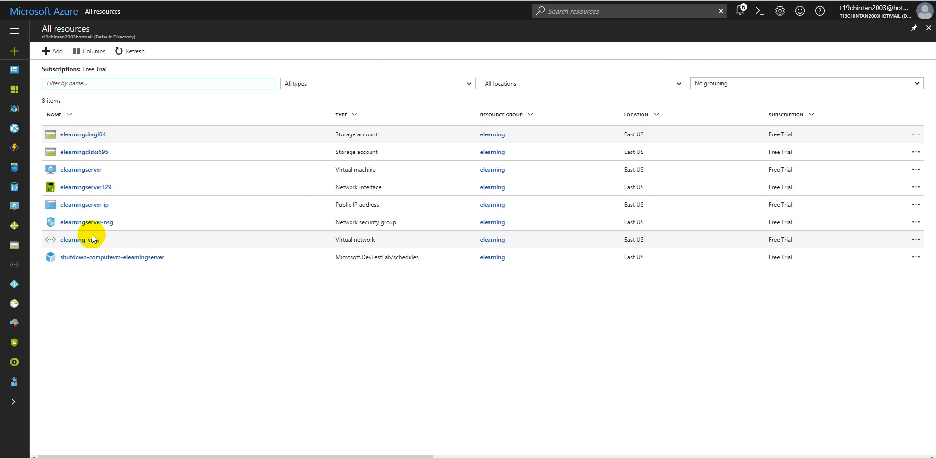
{"action": "left_click", "coordinate": [82, 170]}
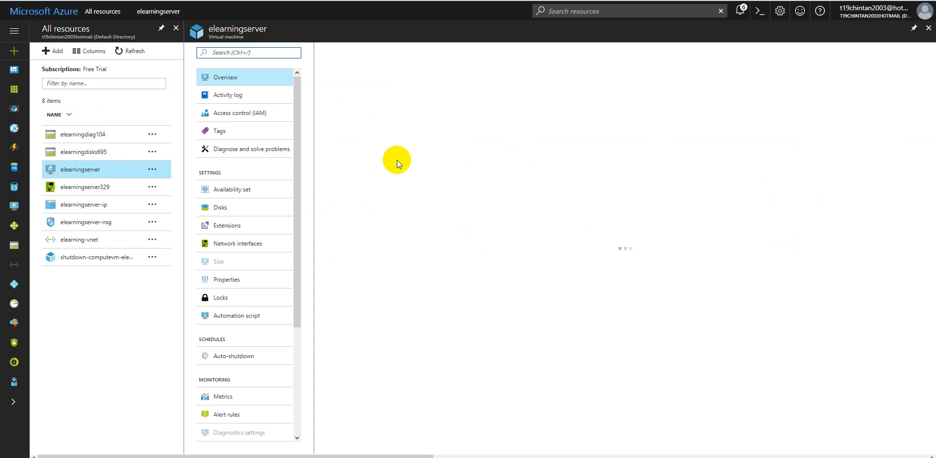
{"action": "left_click", "coordinate": [402, 49]}
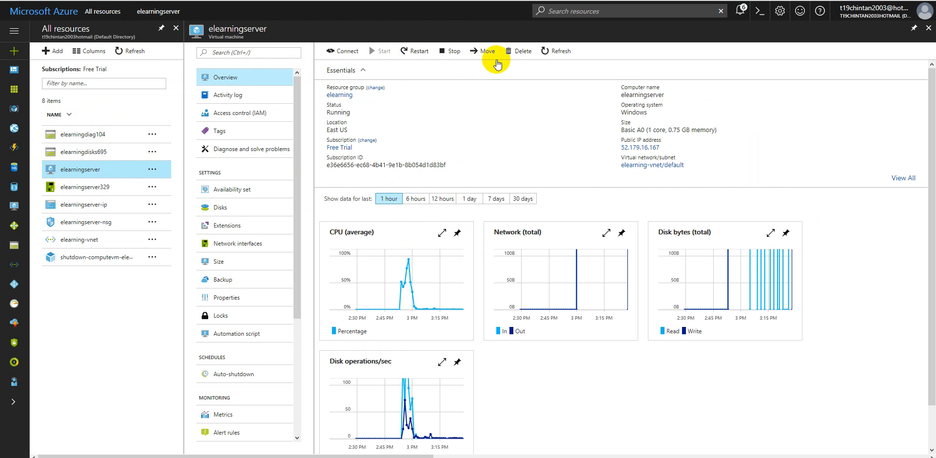
{"action": "left_click", "coordinate": [521, 53]}
{"action": "left_click", "coordinate": [520, 52]}
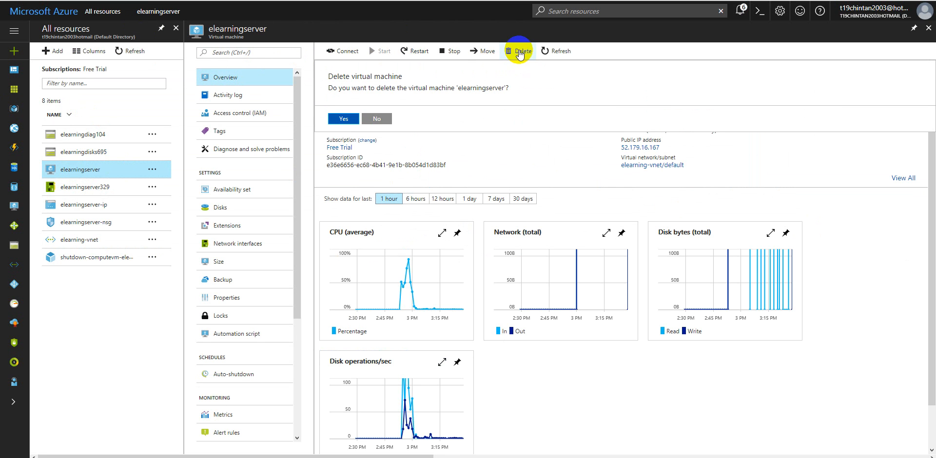
{"action": "left_click", "coordinate": [342, 121]}
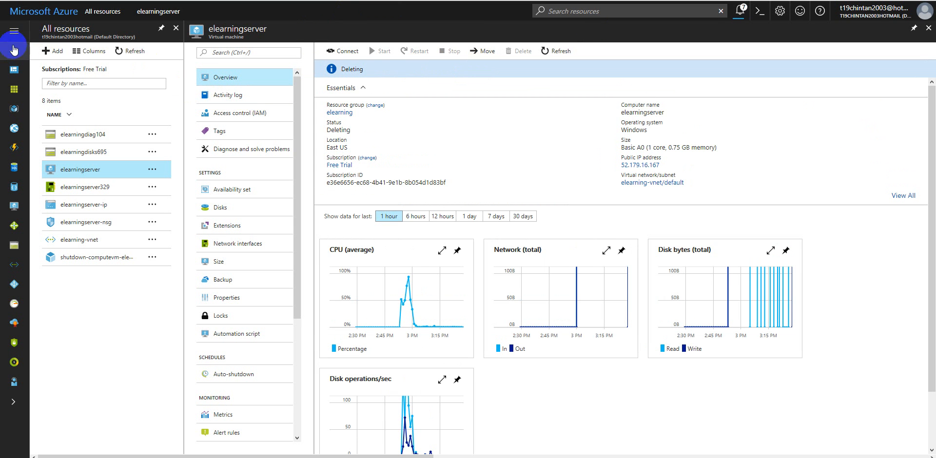
Step: Return to the dashboard and check the elearningserver tile's status
{"action": "double_click", "coordinate": [239, 77]}
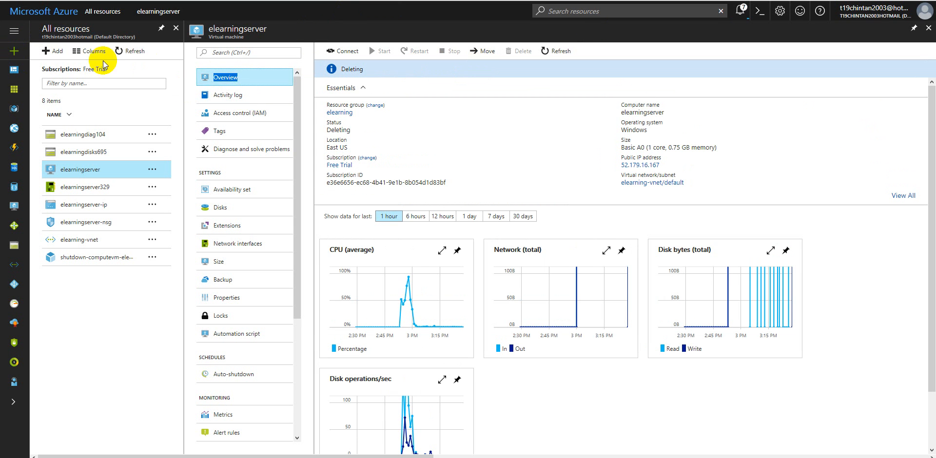
{"action": "left_click", "coordinate": [9, 31]}
{"action": "left_click", "coordinate": [51, 72]}
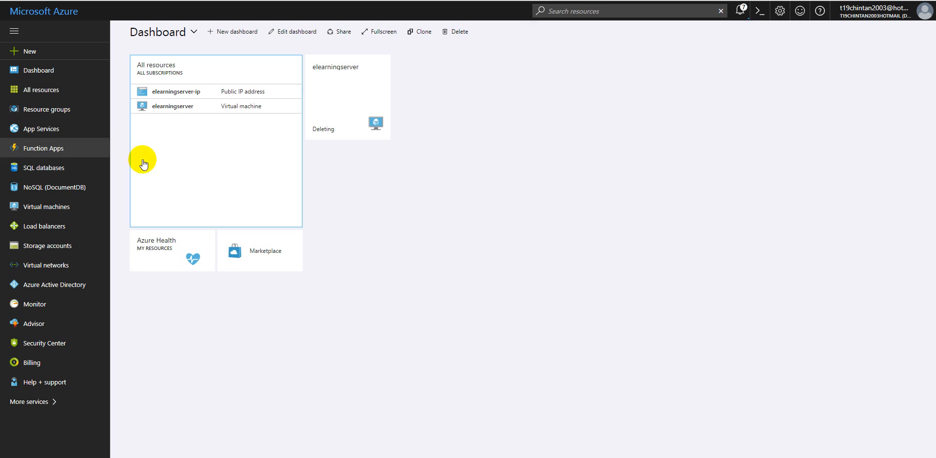
Step: Delete the elearningdiag104 storage account from the resource list, entering its name elearningdiag104 as confirmation
{"action": "left_click", "coordinate": [43, 88]}
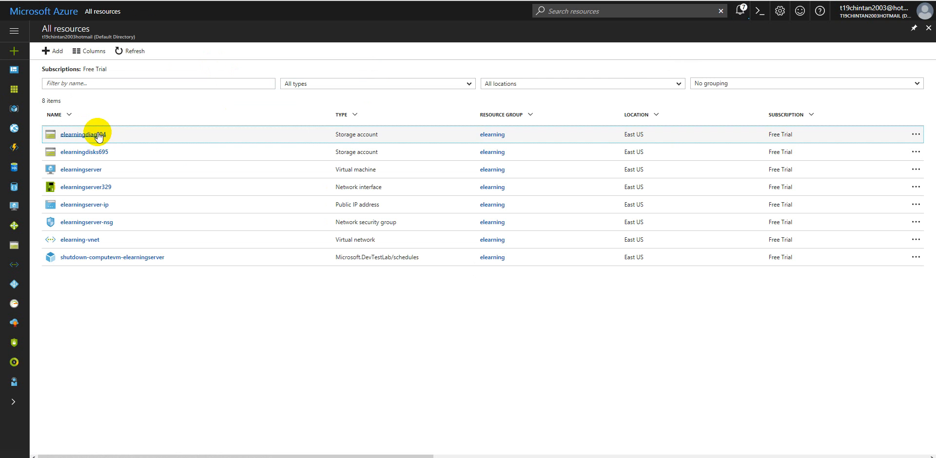
{"action": "left_click", "coordinate": [100, 135]}
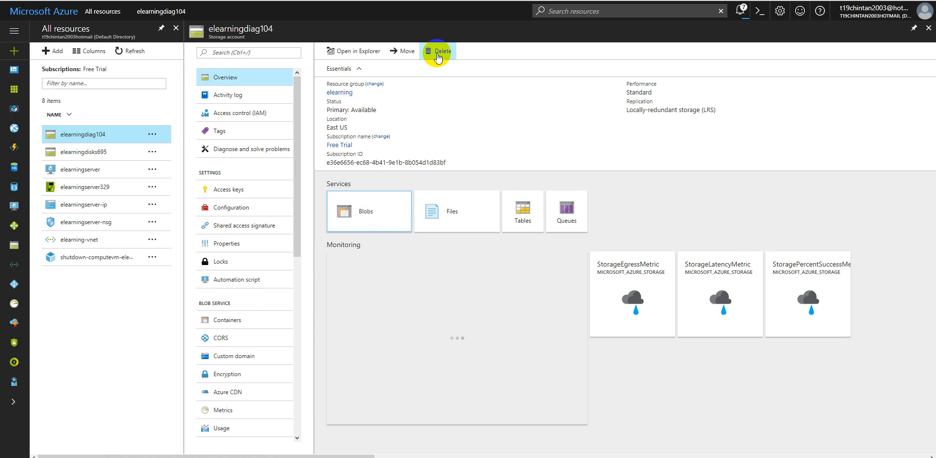
{"action": "left_click", "coordinate": [432, 54]}
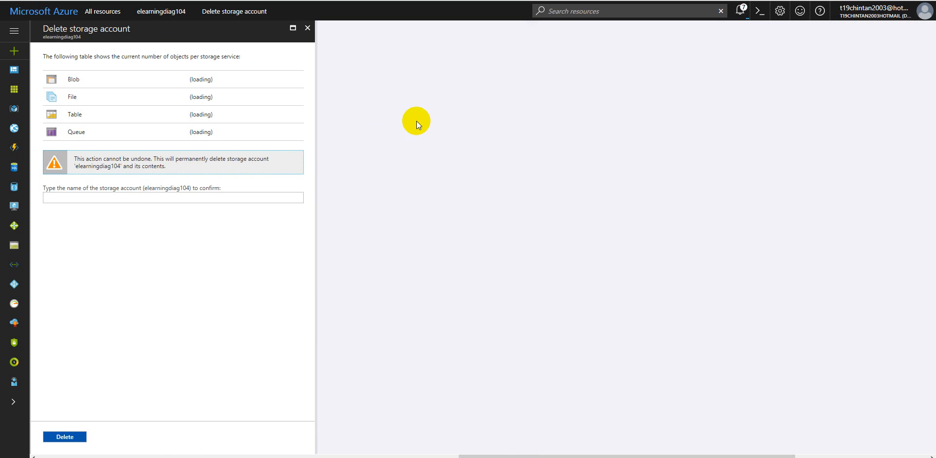
{"action": "left_click", "coordinate": [175, 196]}
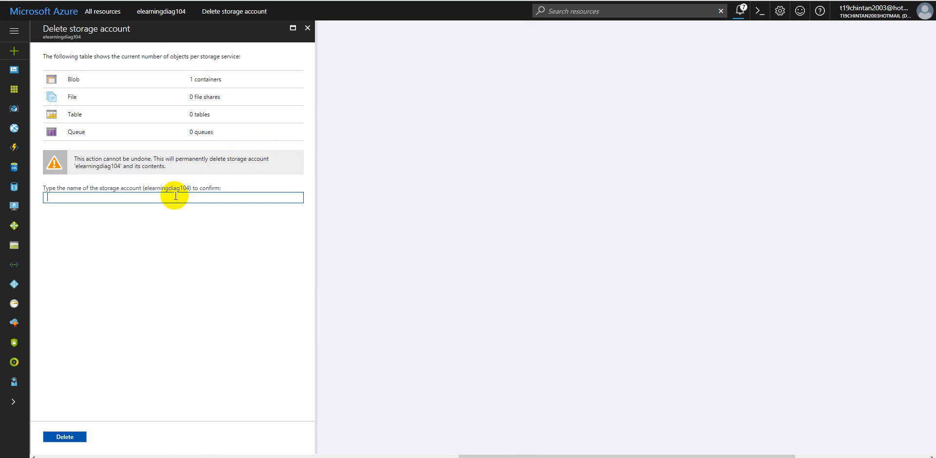
{"action": "type", "text": "ele"}
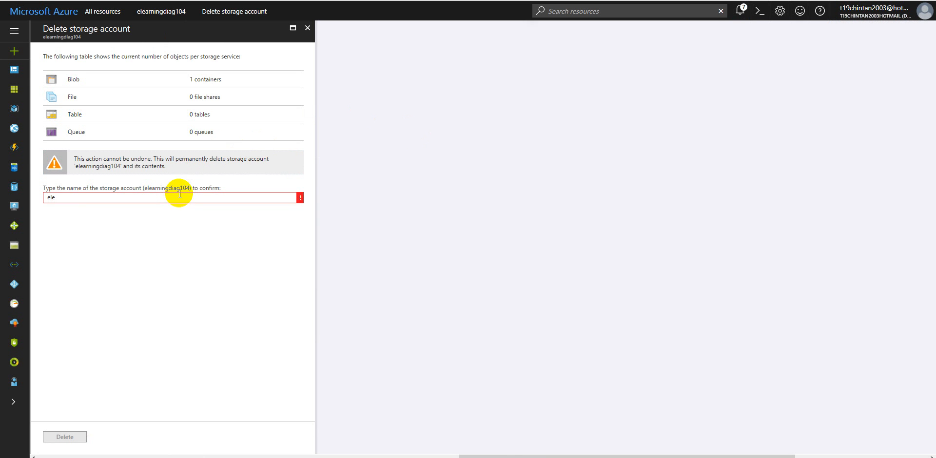
{"action": "left_click_drag", "start_coordinate": [153, 187], "coordinate": [42, 207]}
{"action": "key", "text": "ctrl+c"}
{"action": "key", "text": "ctrl+v"}
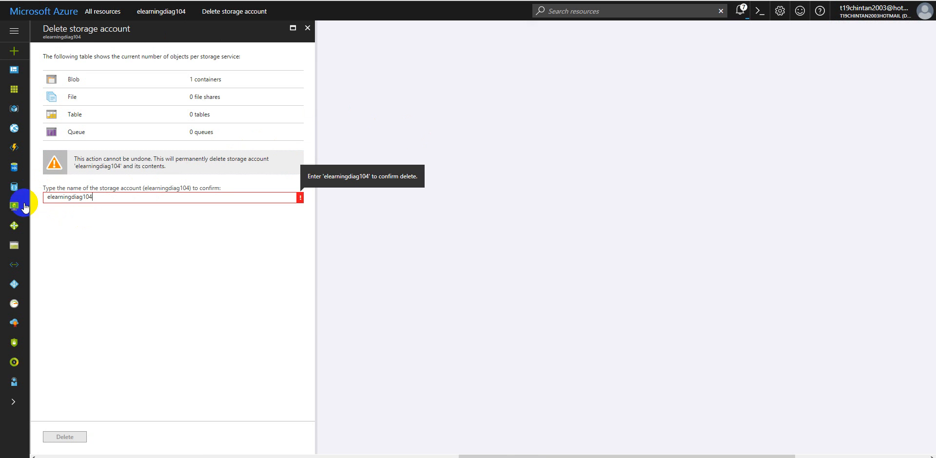
{"action": "left_click", "coordinate": [77, 435]}
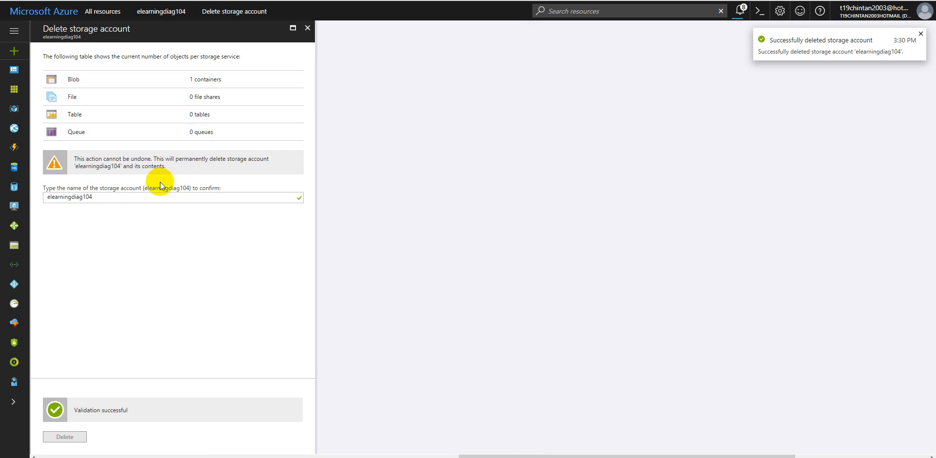
Step: Reopen the full resource list and try to delete the elearningserver329 network interface
{"action": "left_click", "coordinate": [14, 35]}
{"action": "left_click", "coordinate": [37, 90]}
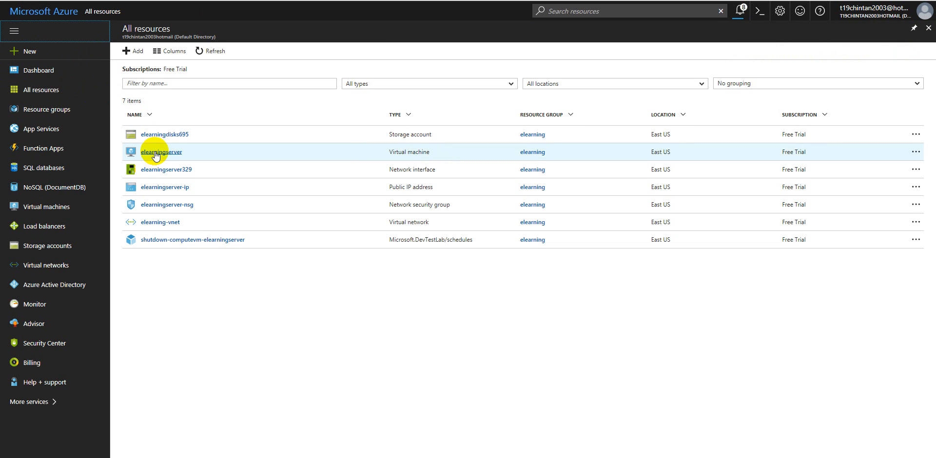
{"action": "left_click", "coordinate": [157, 173]}
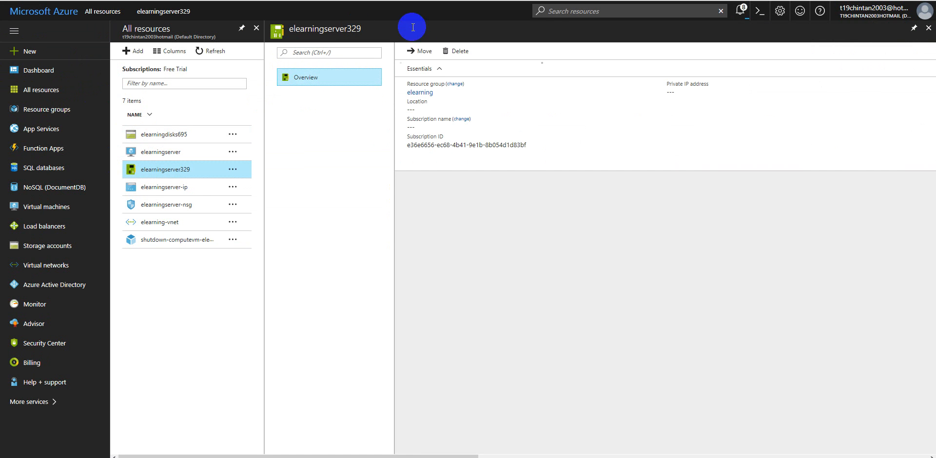
{"action": "left_click", "coordinate": [456, 50]}
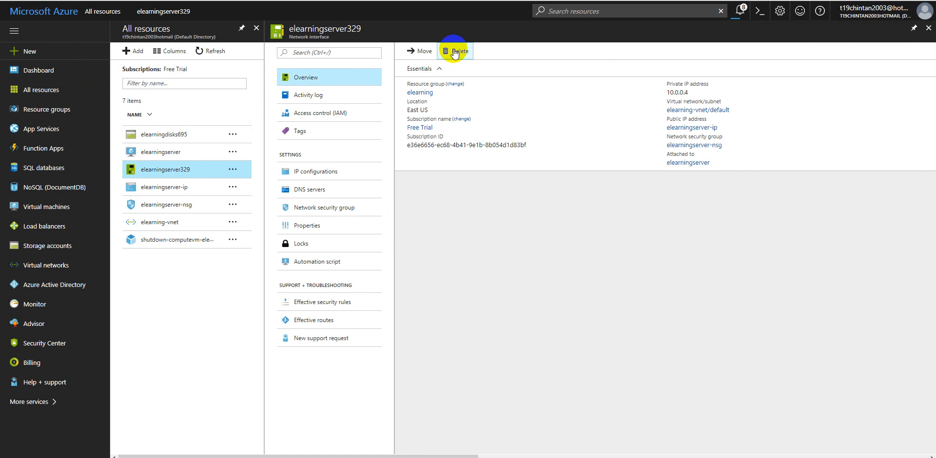
{"action": "left_click", "coordinate": [424, 119]}
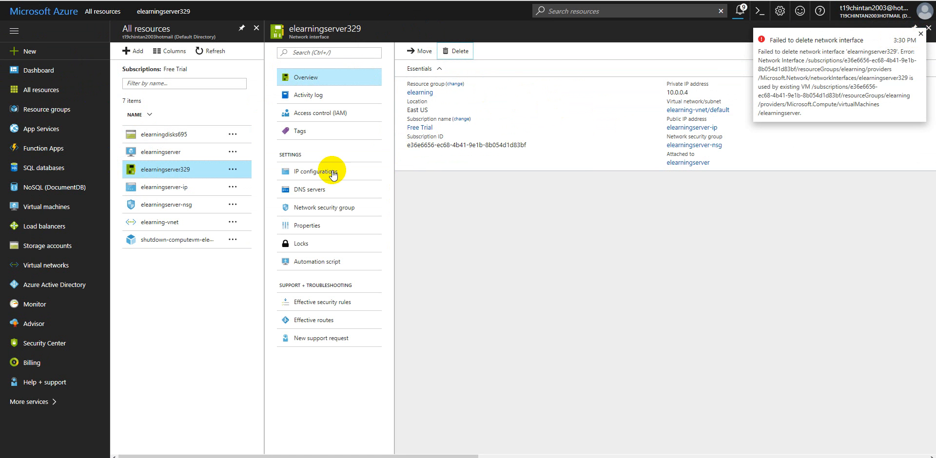
Step: Try to delete the elearningserver-ip public IP address
{"action": "left_click", "coordinate": [167, 189]}
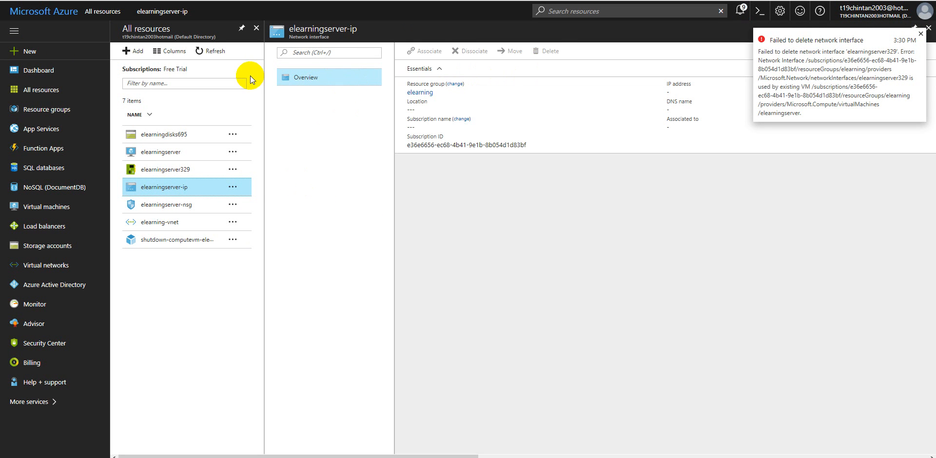
{"action": "left_click", "coordinate": [550, 52]}
{"action": "left_click", "coordinate": [413, 118]}
Step: Try to delete the elearningserver-nsg network security group
{"action": "left_click", "coordinate": [163, 205]}
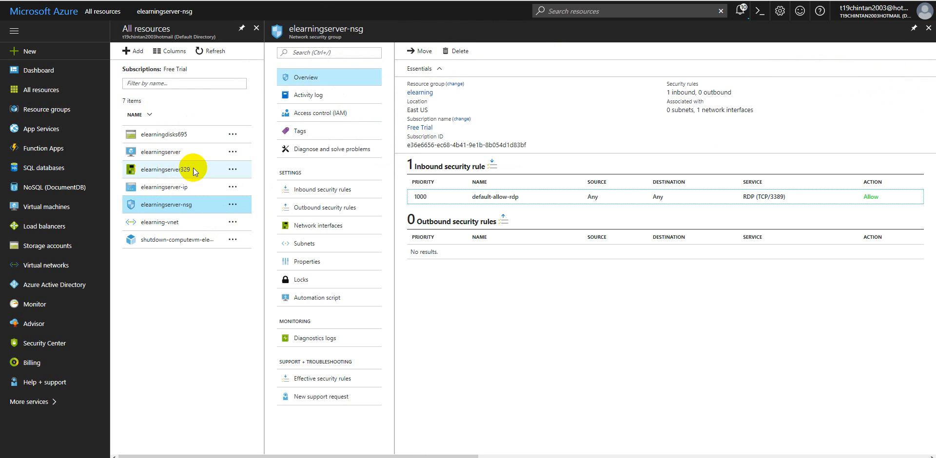
{"action": "left_click", "coordinate": [456, 50]}
{"action": "left_click", "coordinate": [414, 120]}
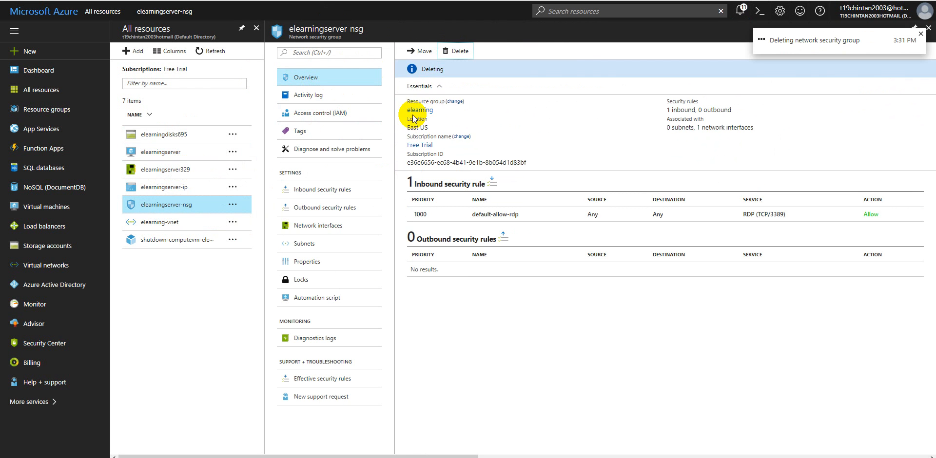
Step: Try to delete the elearning-vnet virtual network
{"action": "left_click", "coordinate": [166, 223]}
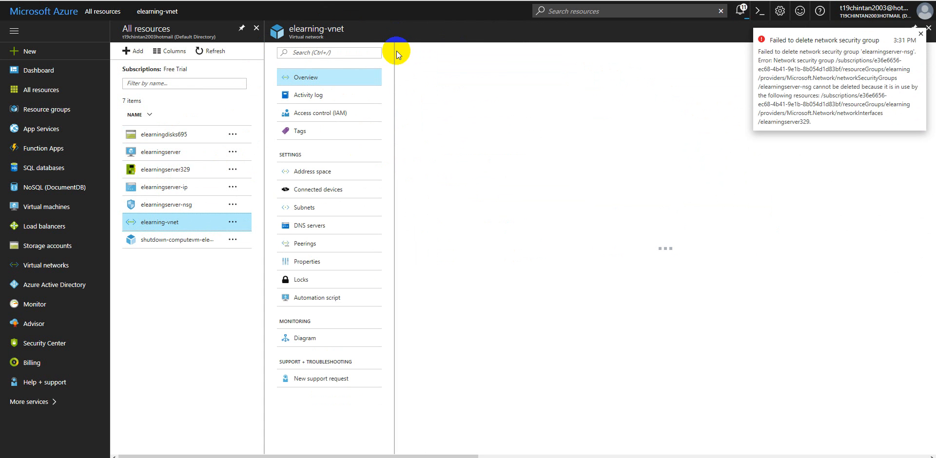
{"action": "left_click", "coordinate": [456, 50]}
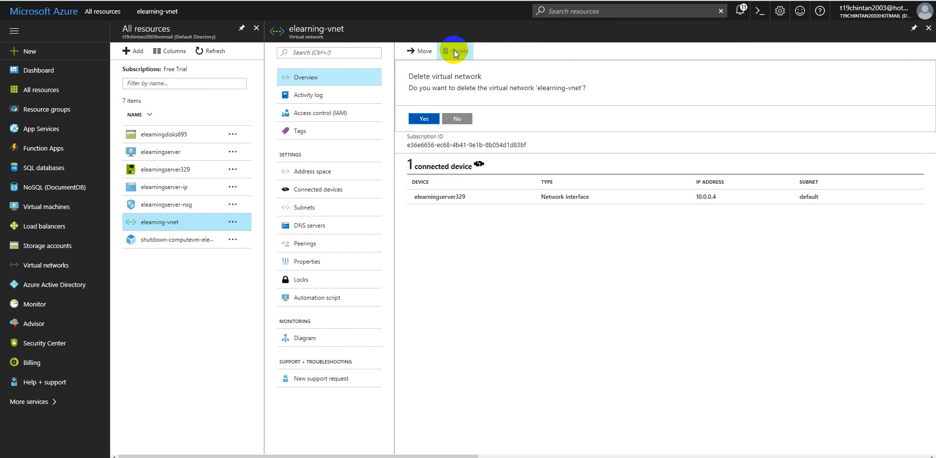
{"action": "left_click", "coordinate": [431, 126]}
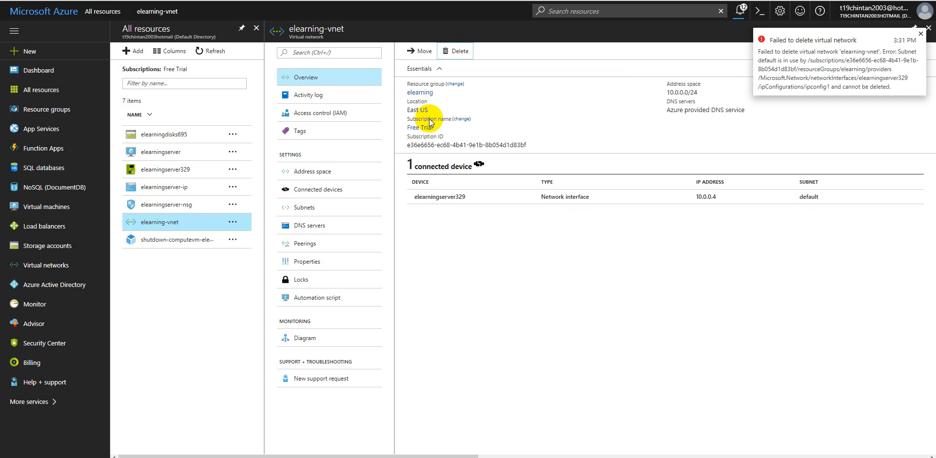
Step: View the shutdown-computevm-elearningserver schedule's overview, and return to the dashboard to check the remaining resources
{"action": "left_click", "coordinate": [215, 239]}
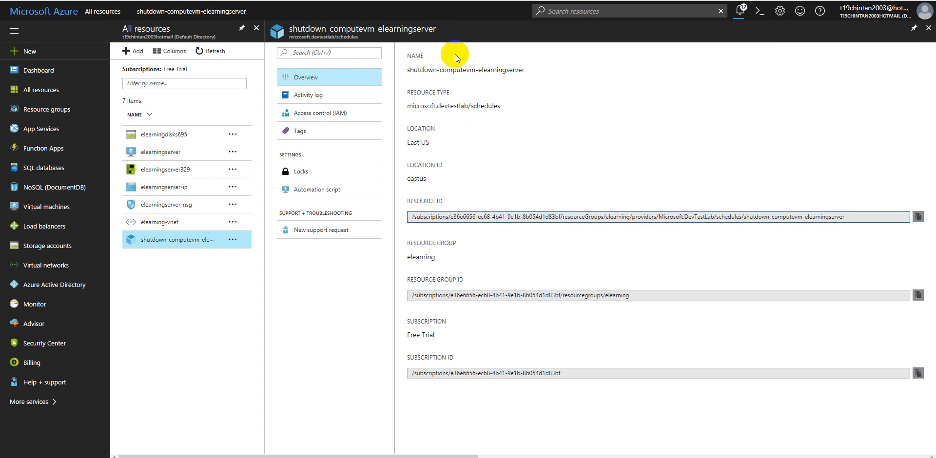
{"action": "left_click", "coordinate": [32, 72]}
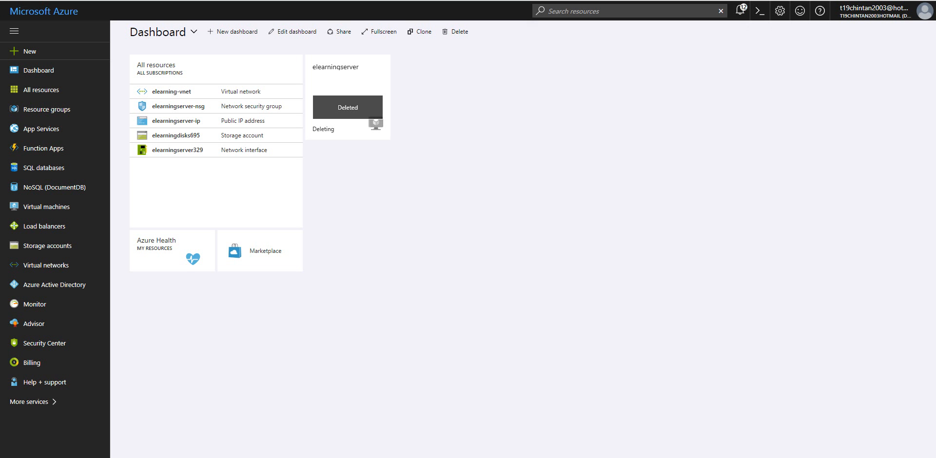
{"action": "left_click", "coordinate": [33, 73]}
Step: Start a new resource and open the marketplace's complete Compute listing
{"action": "left_click", "coordinate": [30, 54]}
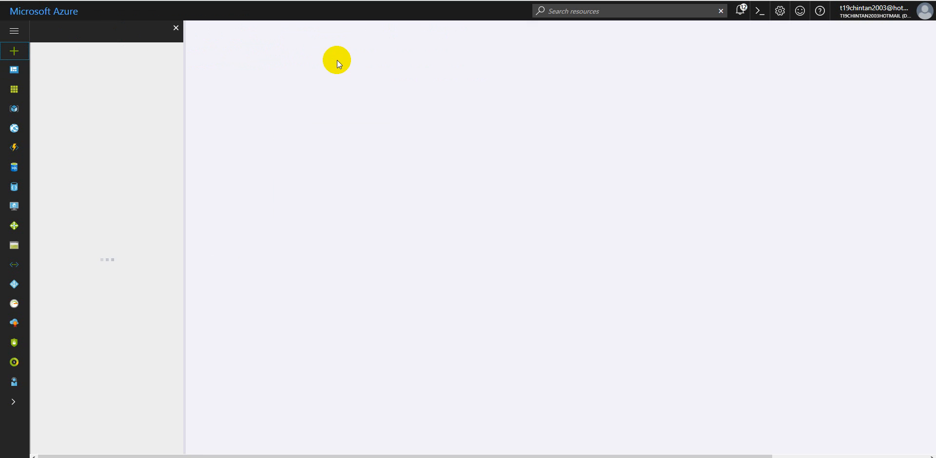
{"action": "left_click", "coordinate": [13, 55]}
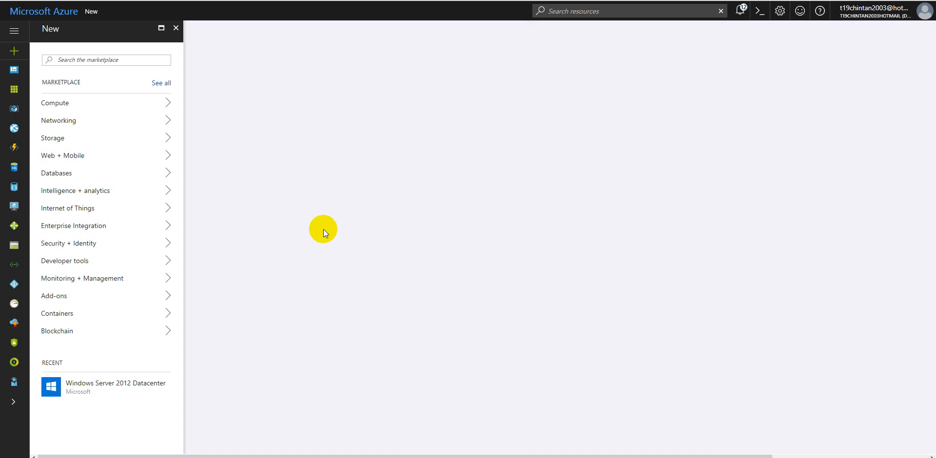
{"action": "left_click", "coordinate": [66, 102]}
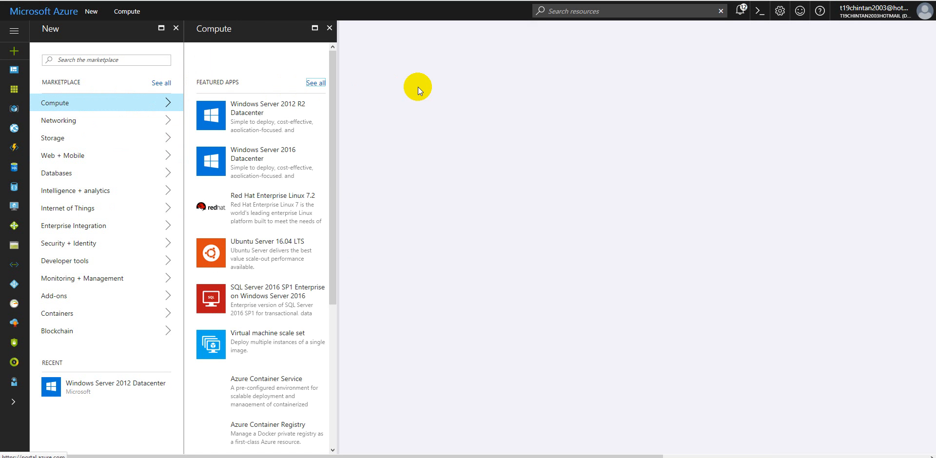
{"action": "left_click", "coordinate": [315, 83]}
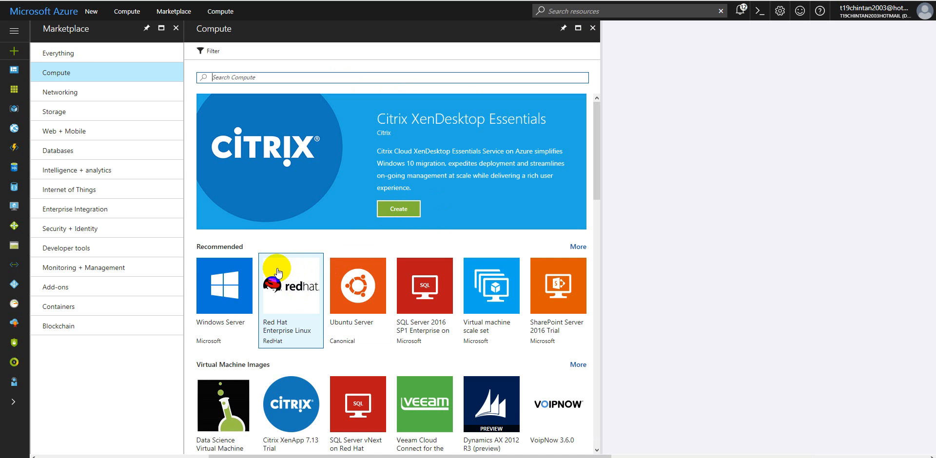
Step: Open the Red Hat Enterprise Linux 6.8 offer and read its description and pricing terms
{"action": "left_click", "coordinate": [287, 287]}
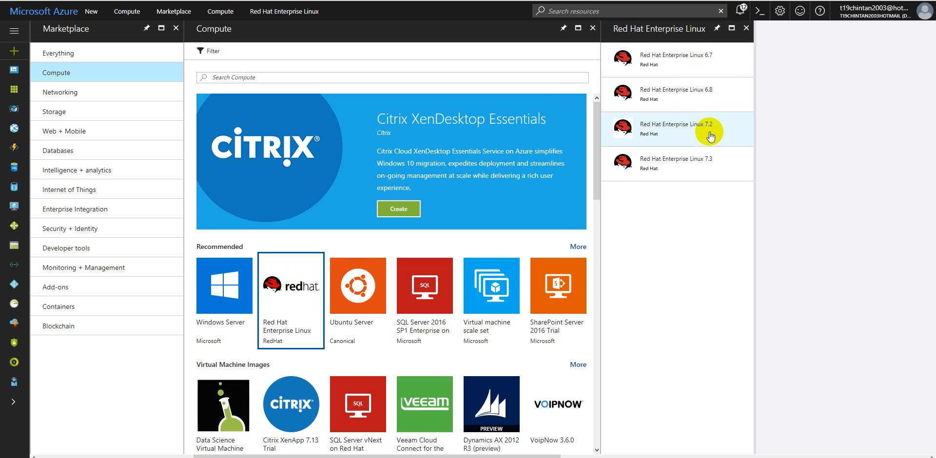
{"action": "left_click", "coordinate": [699, 103]}
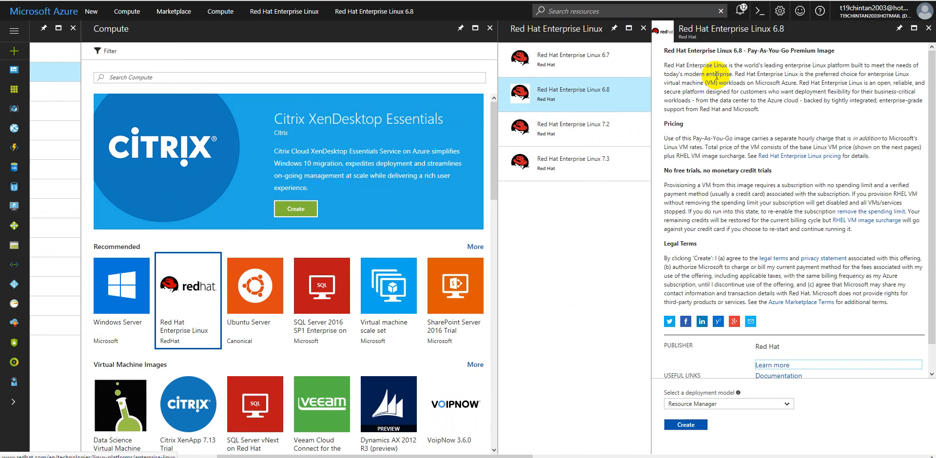
{"action": "left_click_drag", "start_coordinate": [667, 70], "coordinate": [824, 109]}
{"action": "left_click", "coordinate": [823, 109]}
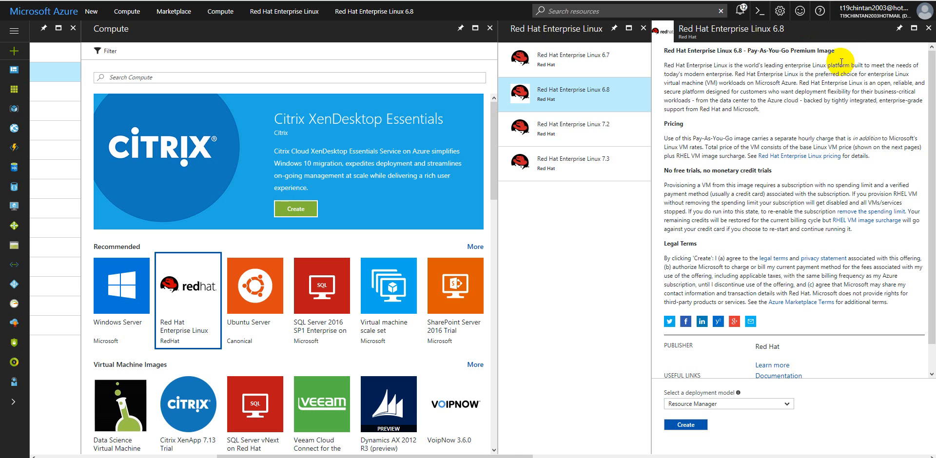
{"action": "left_click_drag", "start_coordinate": [666, 140], "coordinate": [796, 173]}
{"action": "left_click", "coordinate": [795, 173]}
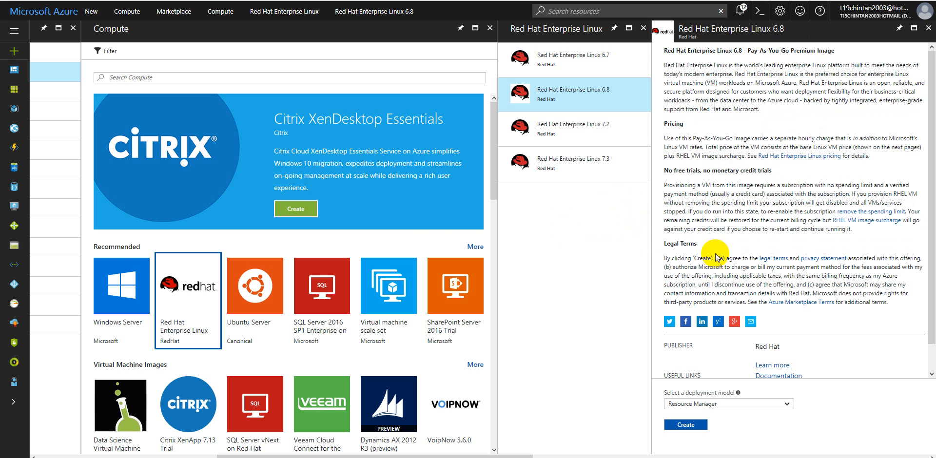
Step: View the Red Hat Enterprise Linux 6.7 and 7.3 offers, and examine the operating system images in the Compute listing
{"action": "left_click", "coordinate": [549, 63]}
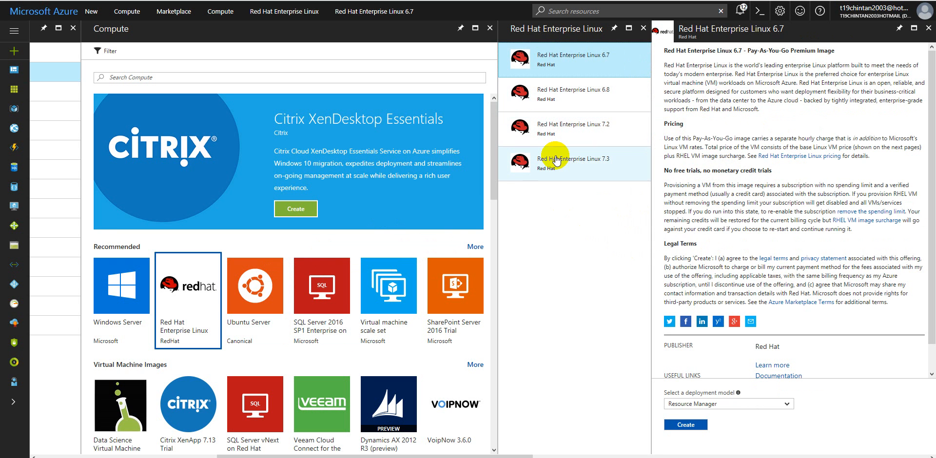
{"action": "left_click", "coordinate": [607, 156]}
{"action": "scroll", "coordinate": [304, 278], "scroll_direction": "down", "scroll_amount": 5}
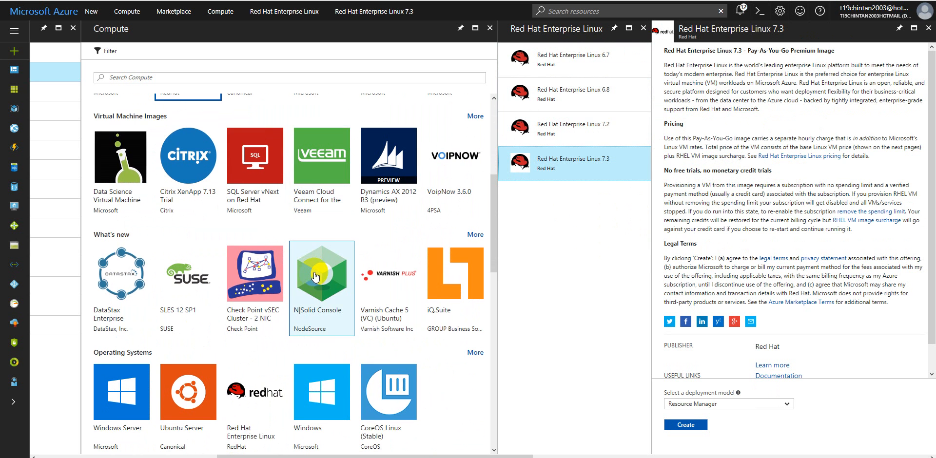
{"action": "scroll", "coordinate": [316, 277], "scroll_direction": "up", "scroll_amount": 5}
{"action": "scroll", "coordinate": [263, 239], "scroll_direction": "down", "scroll_amount": 6}
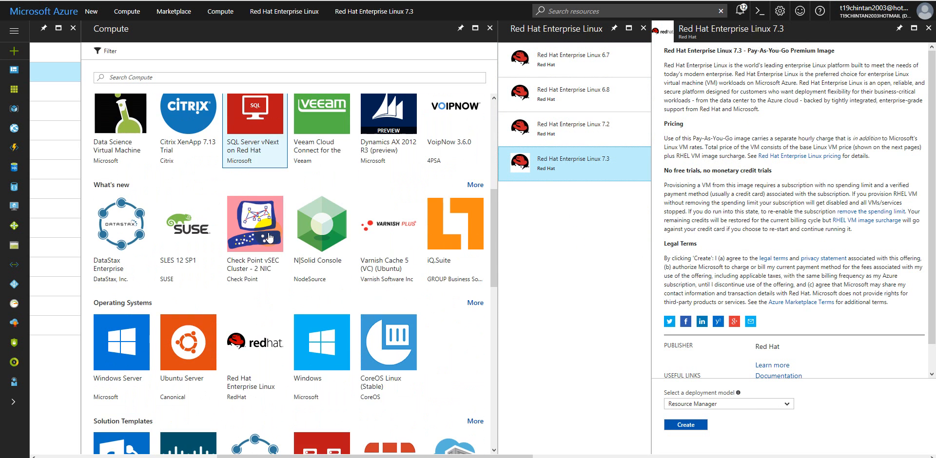
{"action": "scroll", "coordinate": [269, 238], "scroll_direction": "up", "scroll_amount": 1}
{"action": "scroll", "coordinate": [271, 230], "scroll_direction": "down", "scroll_amount": 2}
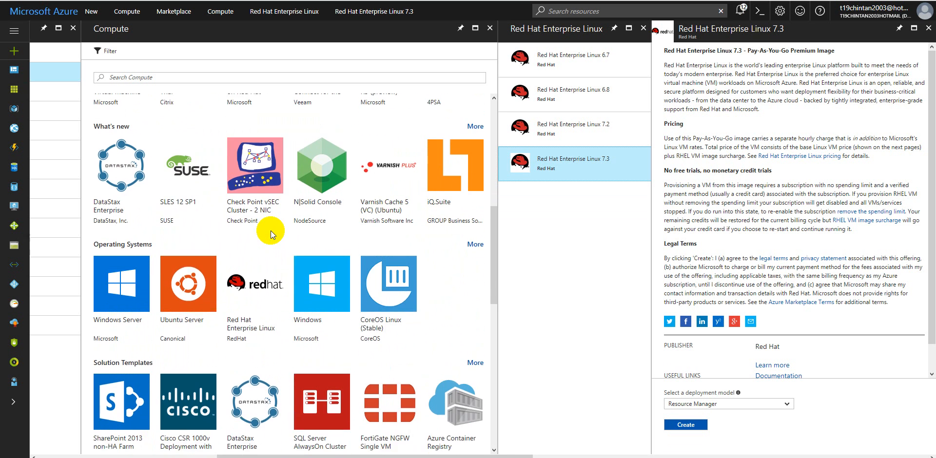
{"action": "scroll", "coordinate": [266, 230], "scroll_direction": "down", "scroll_amount": 2}
{"action": "left_click", "coordinate": [195, 204]}
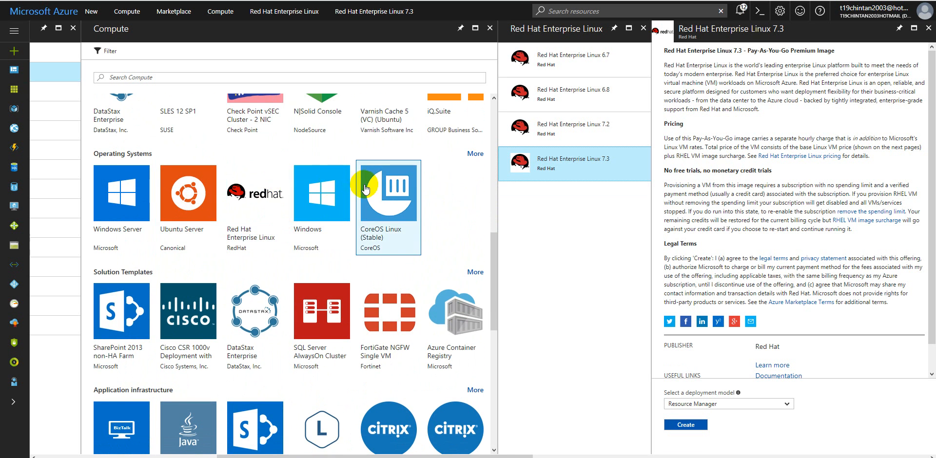
Step: Open the CoreOS Linux (Stable) offer and start creating a virtual machine with the Resource Manager deployment model
{"action": "left_click", "coordinate": [388, 192]}
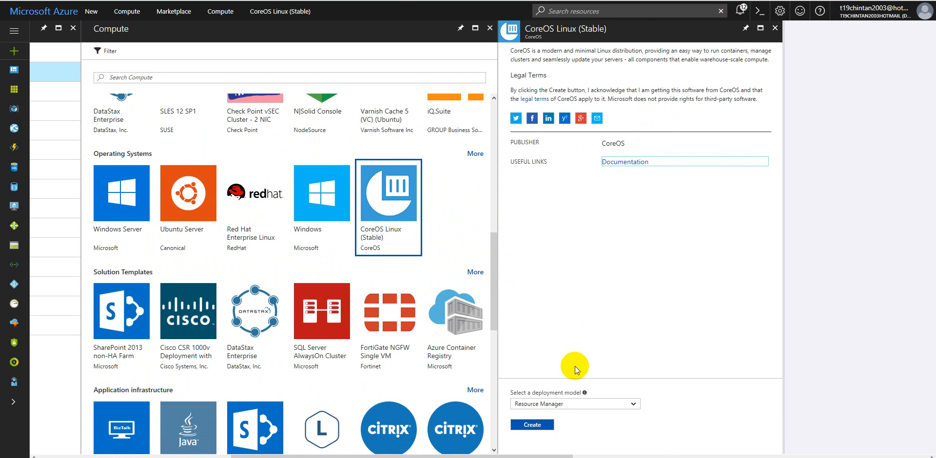
{"action": "left_click", "coordinate": [547, 409]}
{"action": "left_click", "coordinate": [536, 423]}
{"action": "left_click", "coordinate": [539, 424]}
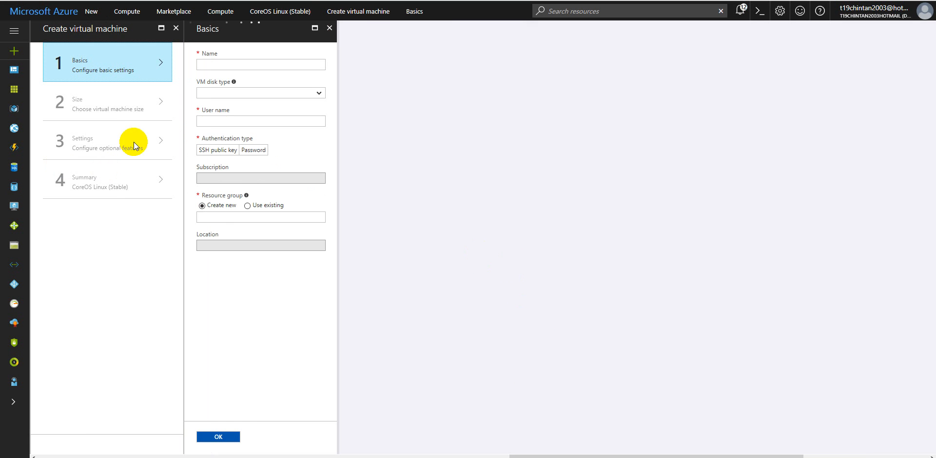
Step: Compare the fields required for Password and SSH public key authentication, and leave SSH public key selected
{"action": "left_click", "coordinate": [229, 65]}
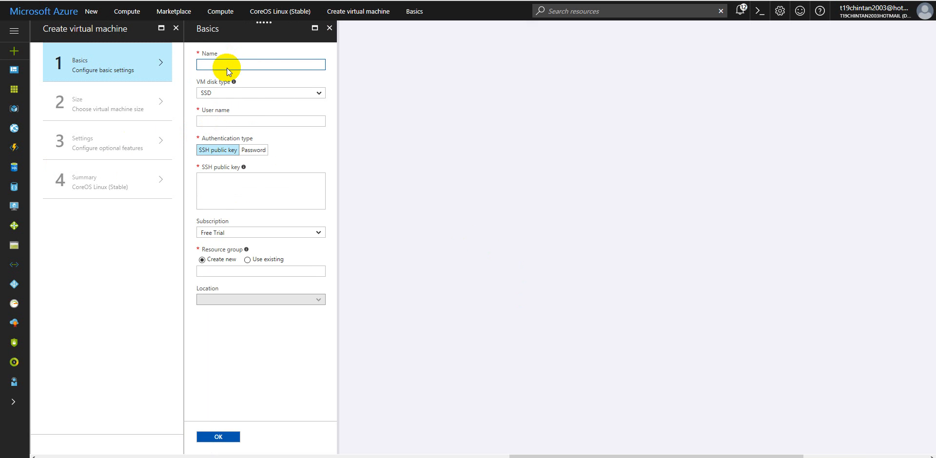
{"action": "left_click", "coordinate": [251, 150]}
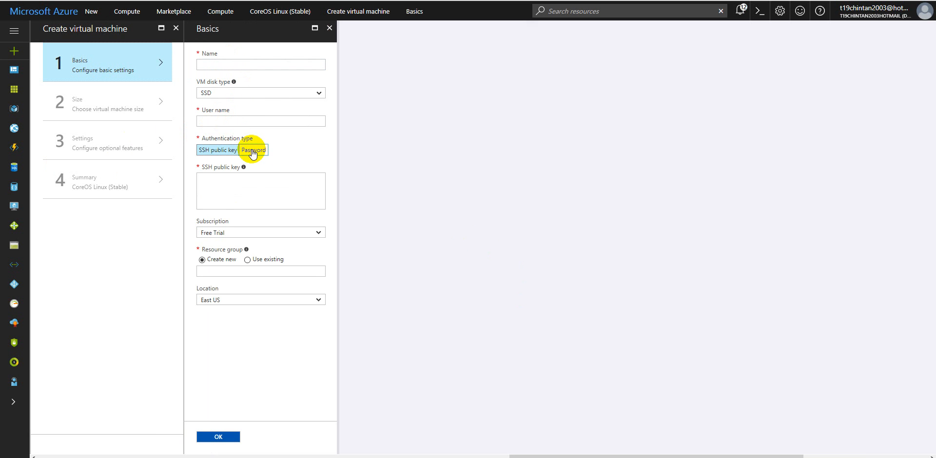
{"action": "left_click", "coordinate": [222, 154]}
{"action": "left_click", "coordinate": [251, 150]}
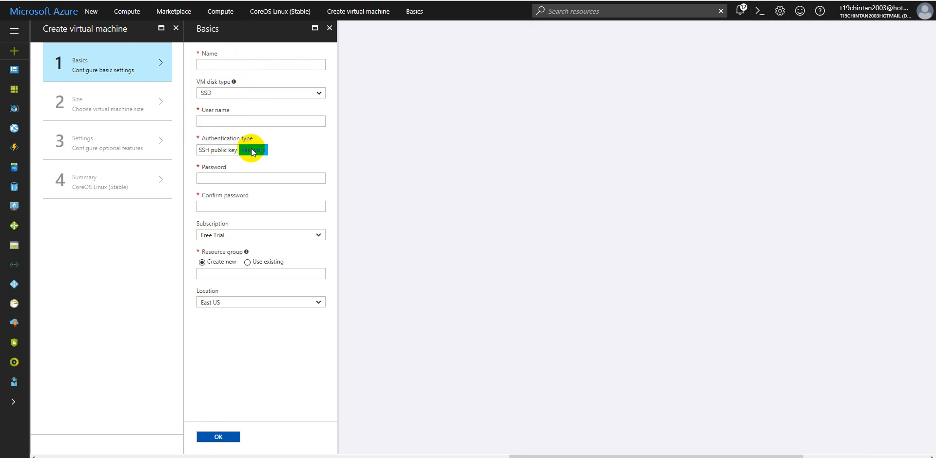
{"action": "left_click", "coordinate": [218, 151]}
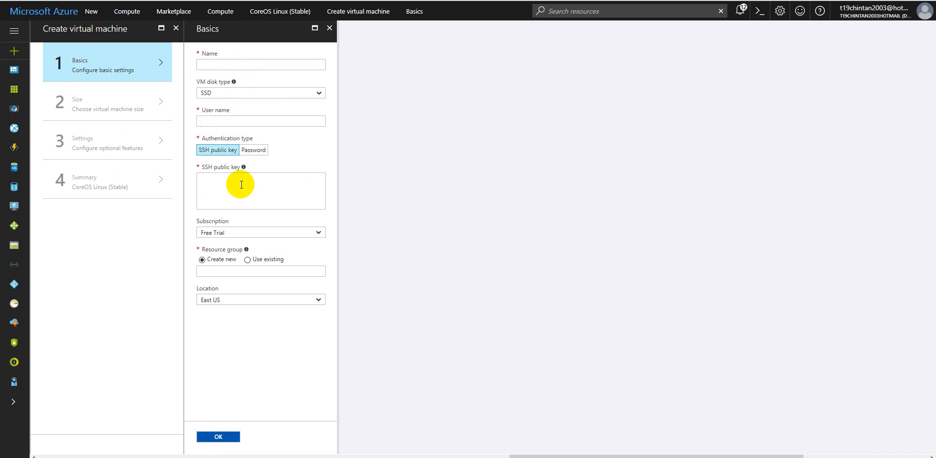
Step: Name the virtual machine linuxelearning and set its disk type to HDD
{"action": "left_click", "coordinate": [237, 65]}
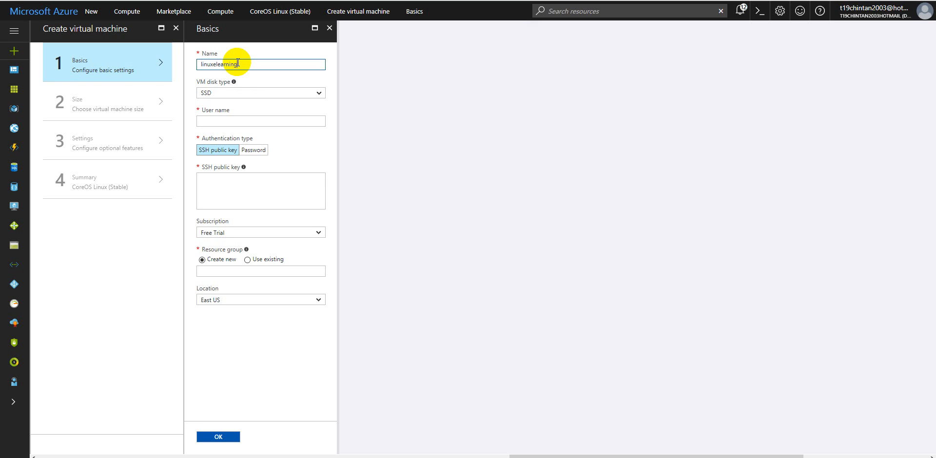
{"action": "key", "text": "Tab"}
{"action": "left_click", "coordinate": [228, 94]}
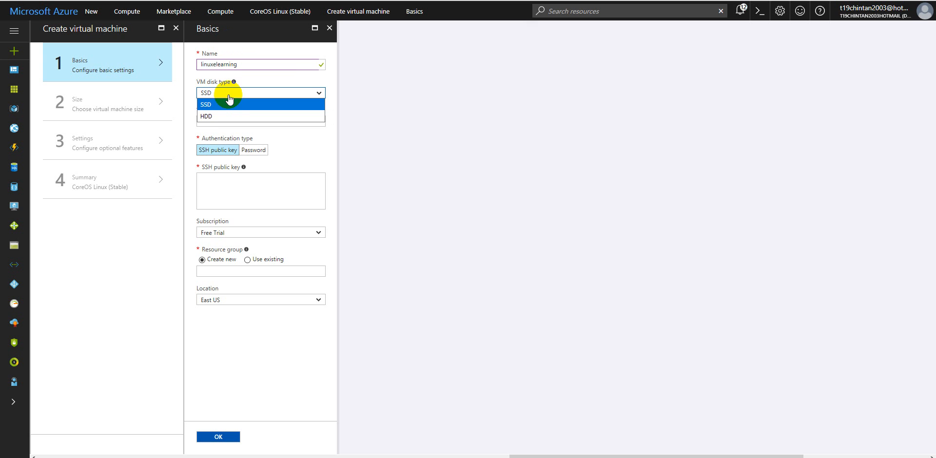
{"action": "left_click", "coordinate": [213, 117]}
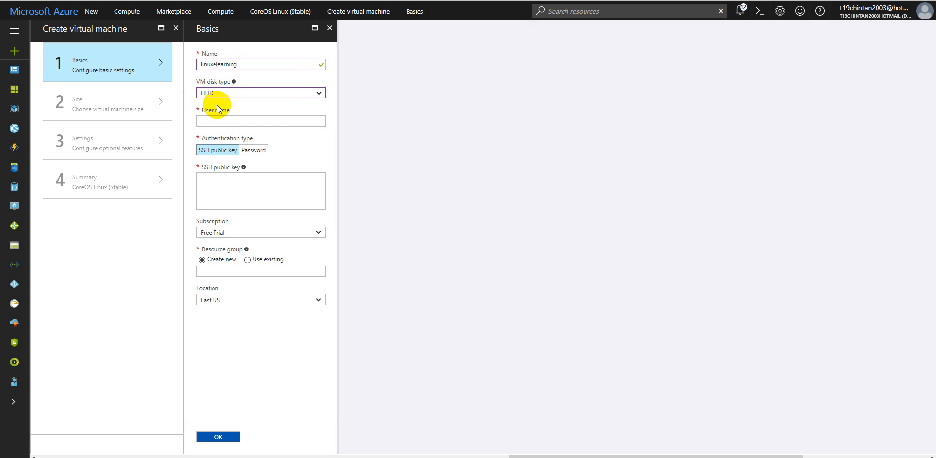
Step: Try to use administrator as the virtual machine's user name, and check the field's validation
{"action": "left_click", "coordinate": [216, 119]}
{"action": "type", "text": "administ"}
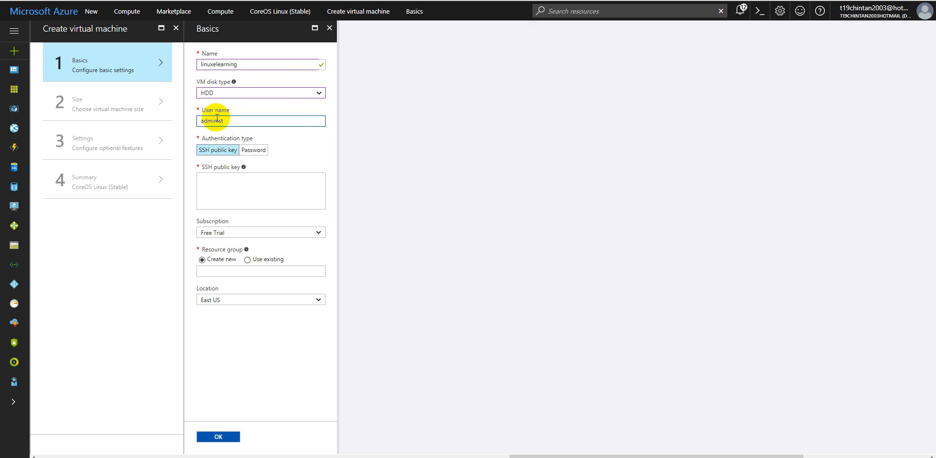
{"action": "type", "text": "rator"}
{"action": "left_click", "coordinate": [246, 191]}
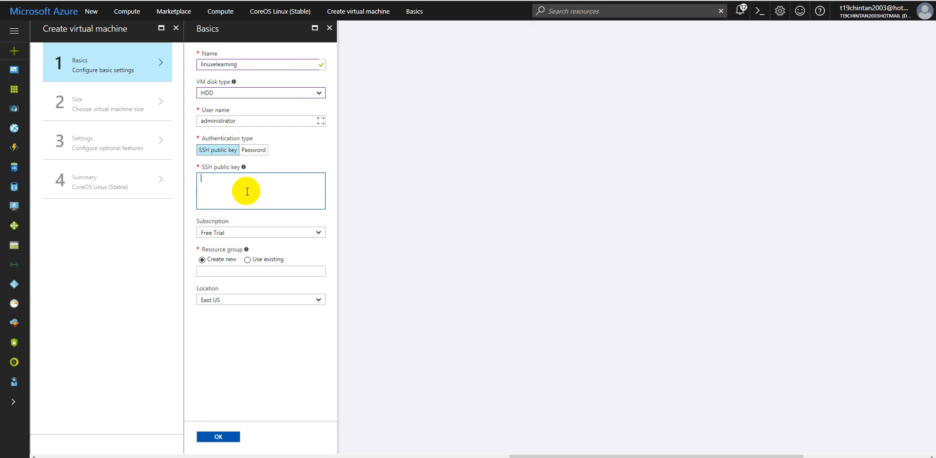
{"action": "mouse_move", "coordinate": [322, 124]}
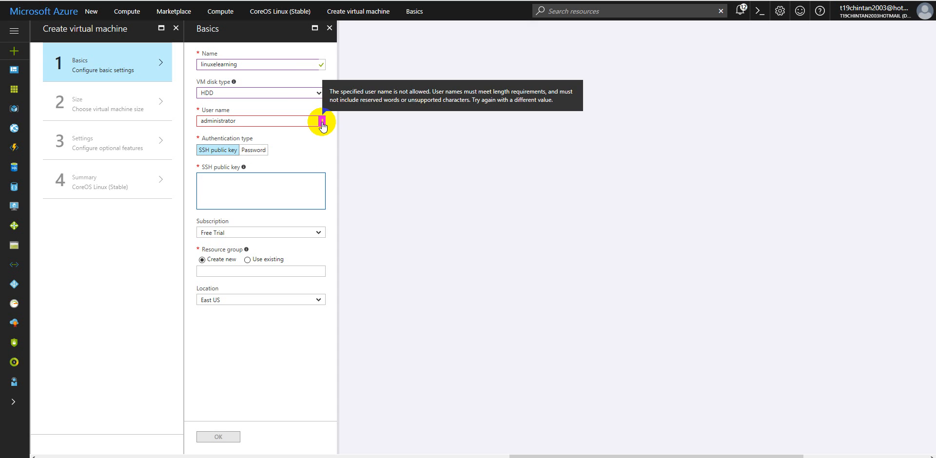
Step: Set the virtual machine's user name to elearningadmin
{"action": "double_click", "coordinate": [284, 120]}
{"action": "type", "text": "elearningadmin"}
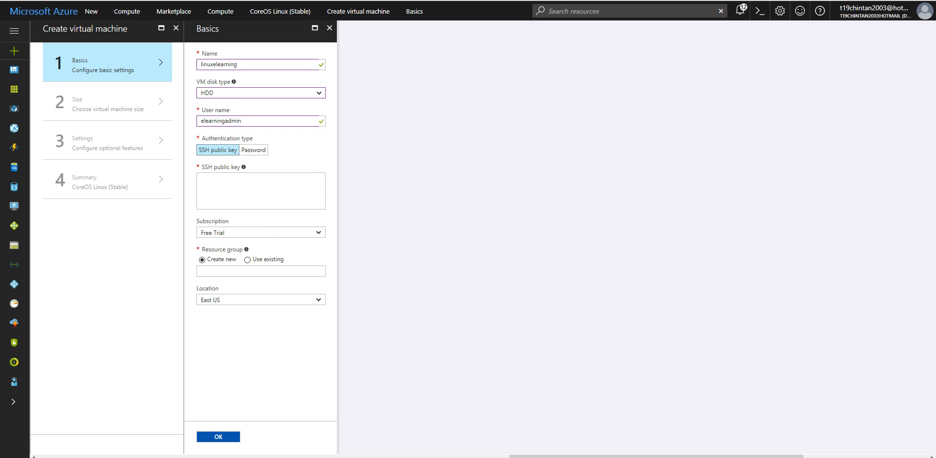
Step: Switch to PuTTY Key Generator, generate a 2048-bit RSA key pair, and review its fingerprint, comment and passphrase fields
{"action": "left_click_drag", "start_coordinate": [62, 76], "coordinate": [267, 51]}
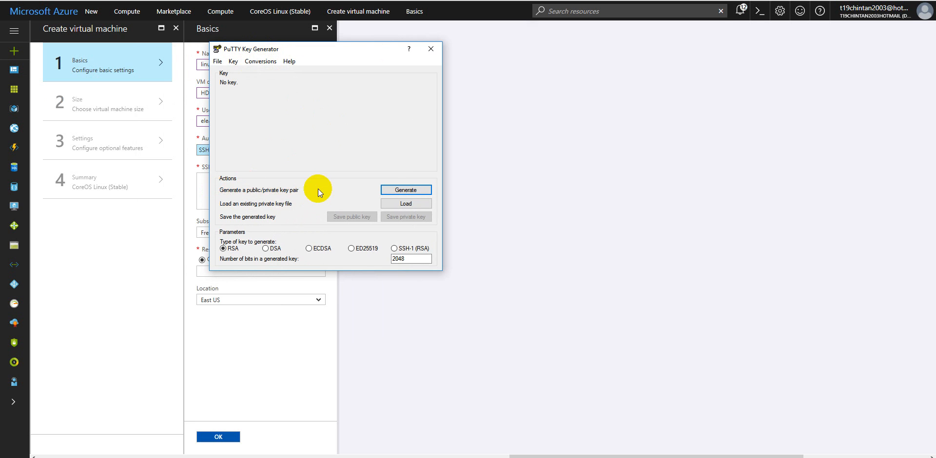
{"action": "left_click", "coordinate": [397, 192]}
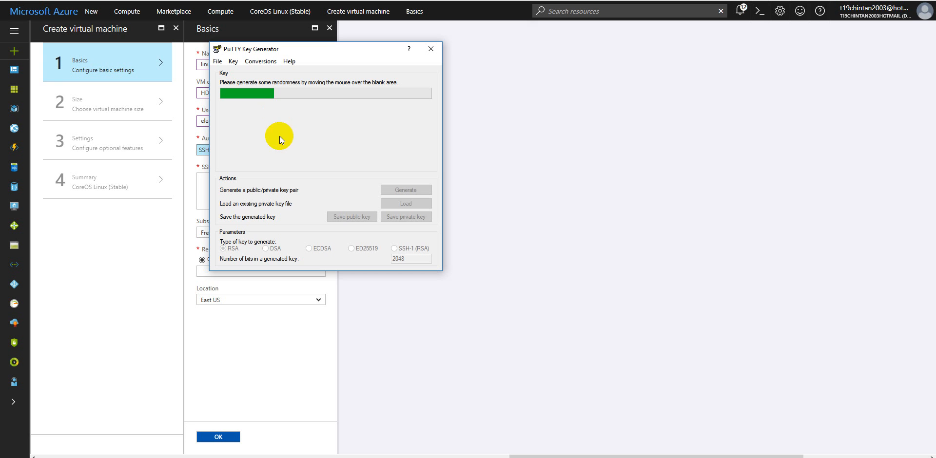
{"action": "left_click_drag", "start_coordinate": [293, 48], "coordinate": [453, 39]}
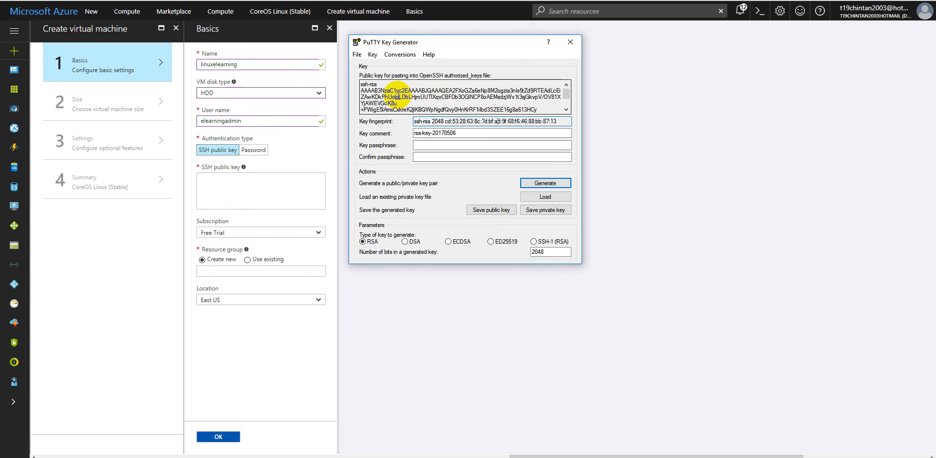
{"action": "left_click_drag", "start_coordinate": [413, 122], "coordinate": [561, 121]}
{"action": "left_click_drag", "start_coordinate": [471, 135], "coordinate": [409, 135]}
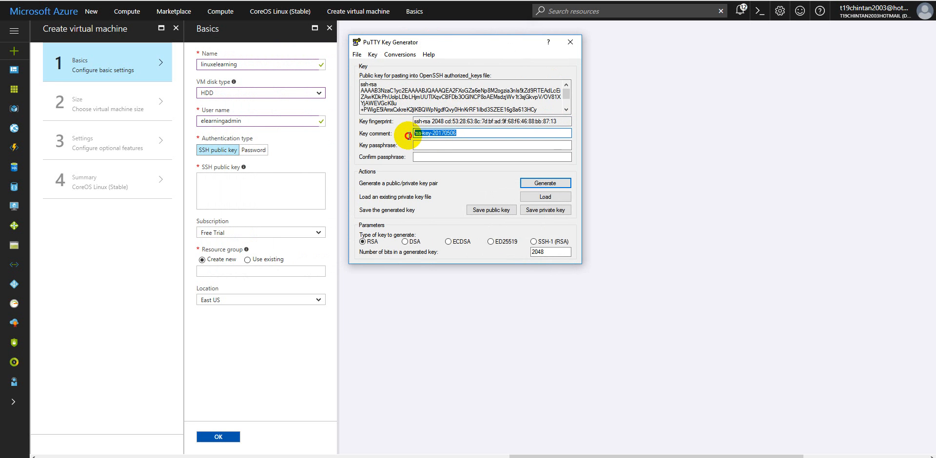
{"action": "left_click", "coordinate": [430, 157]}
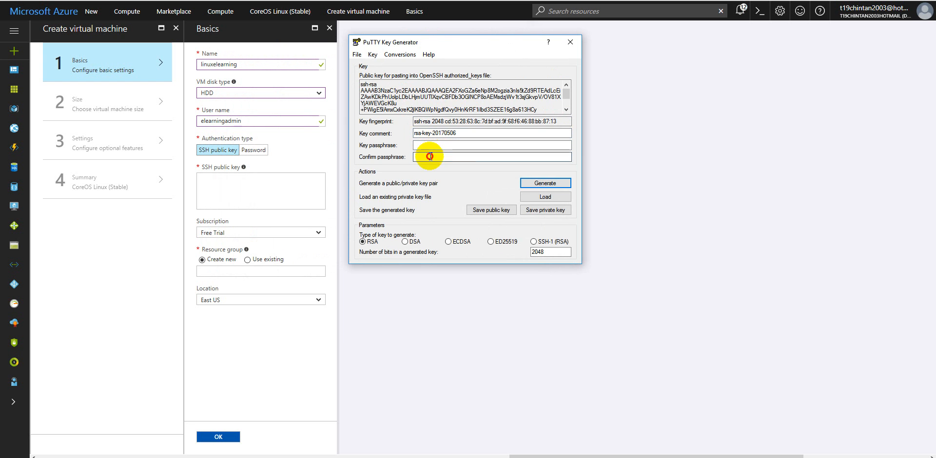
Step: Save the generated public key to the Desktop as publickey, overwriting the existing file
{"action": "left_click", "coordinate": [499, 210]}
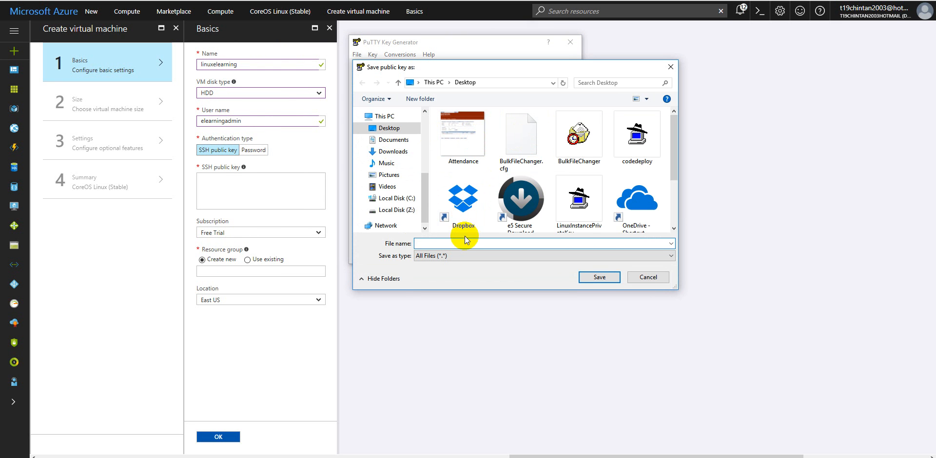
{"action": "type", "text": "publ"}
{"action": "left_click", "coordinate": [456, 254]}
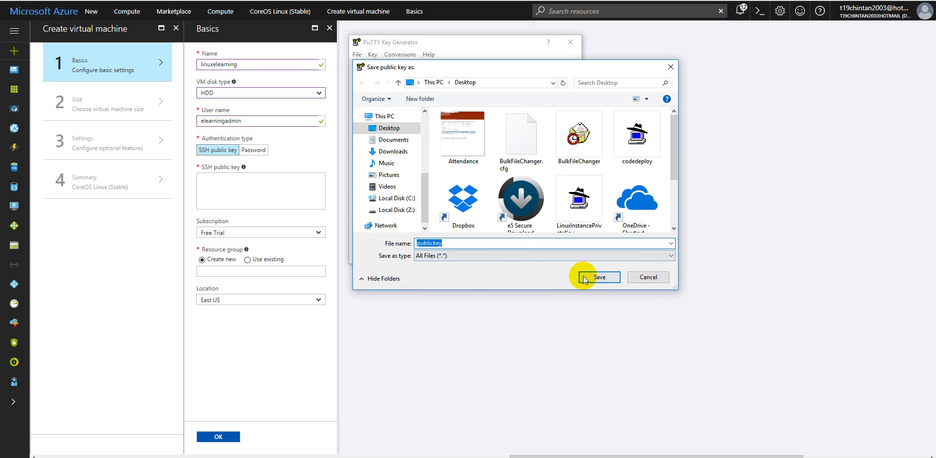
{"action": "left_click", "coordinate": [584, 279]}
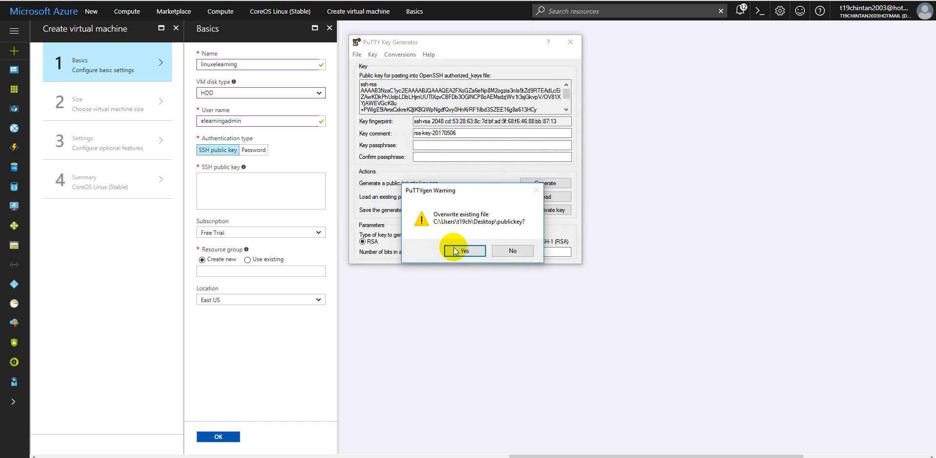
{"action": "left_click", "coordinate": [454, 251]}
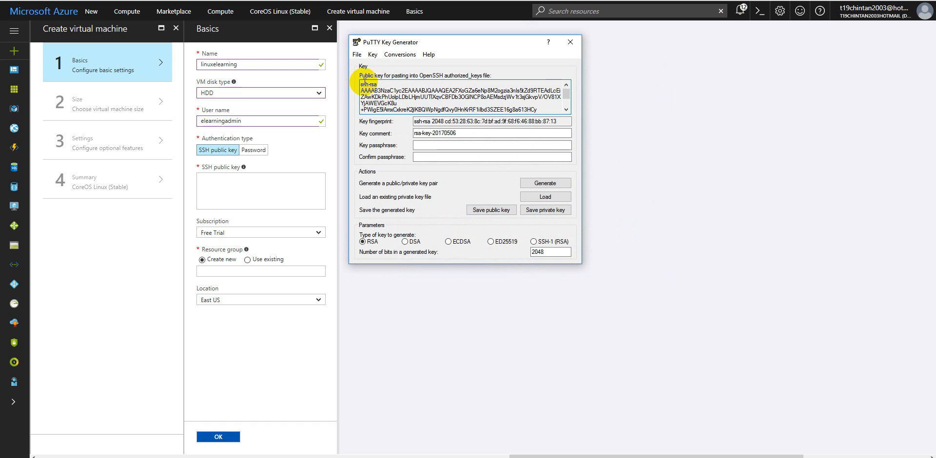
Step: Copy the full generated public key into the virtual machine's SSH public key field, and check the pasted text
{"action": "left_click_drag", "start_coordinate": [365, 84], "coordinate": [535, 120]}
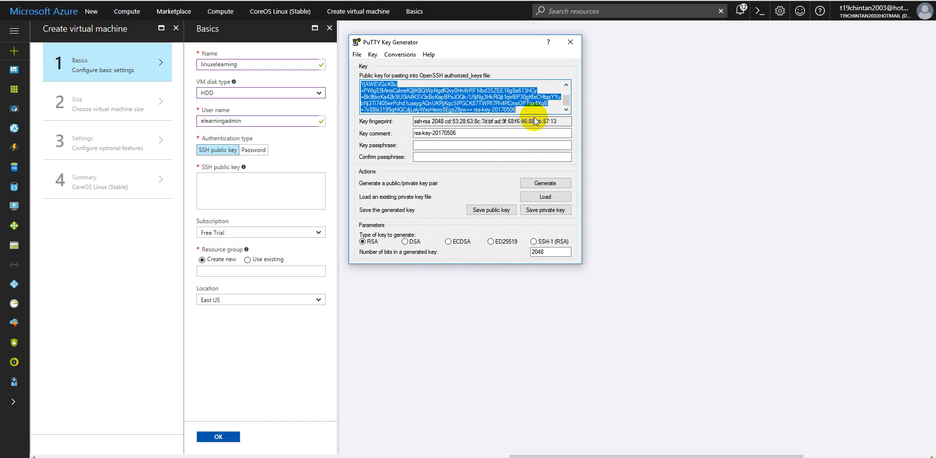
{"action": "left_click", "coordinate": [589, 130]}
{"action": "left_click", "coordinate": [279, 189]}
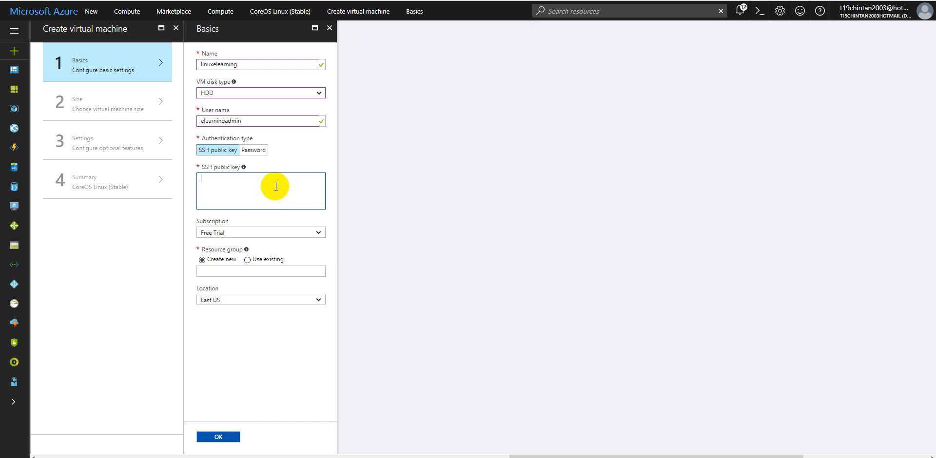
{"action": "key", "text": "ctrl+v"}
{"action": "scroll", "coordinate": [294, 200], "scroll_direction": "up", "scroll_amount": 5}
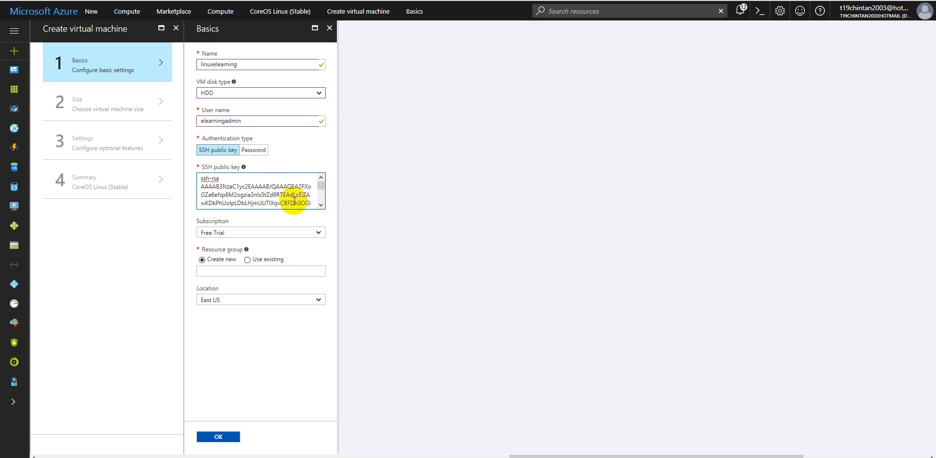
{"action": "scroll", "coordinate": [294, 200], "scroll_direction": "down", "scroll_amount": 5}
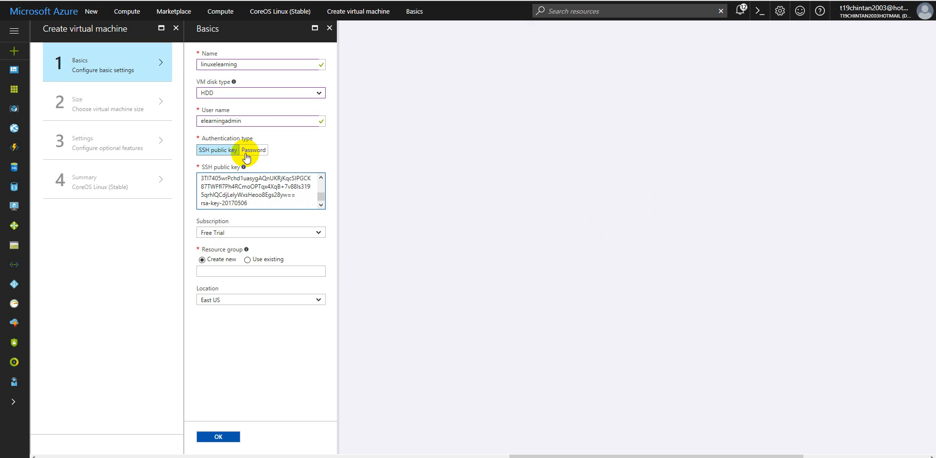
{"action": "double_click", "coordinate": [250, 122]}
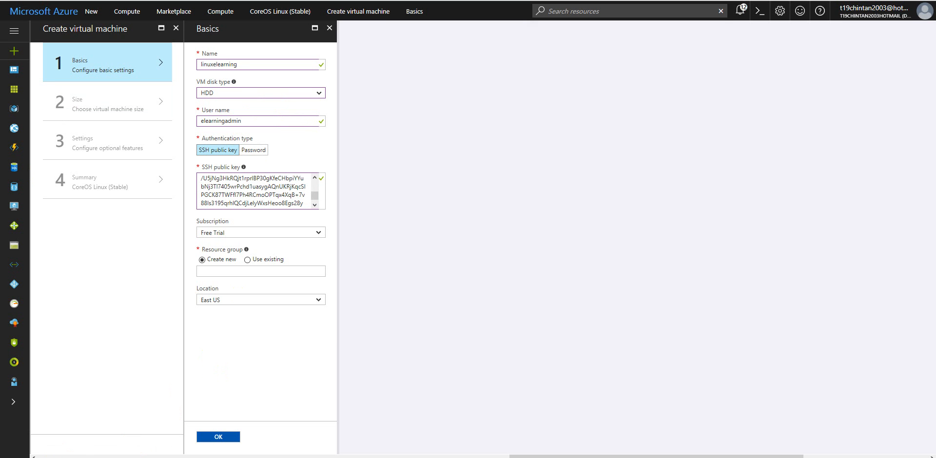
{"action": "key", "text": "ctrl+a"}
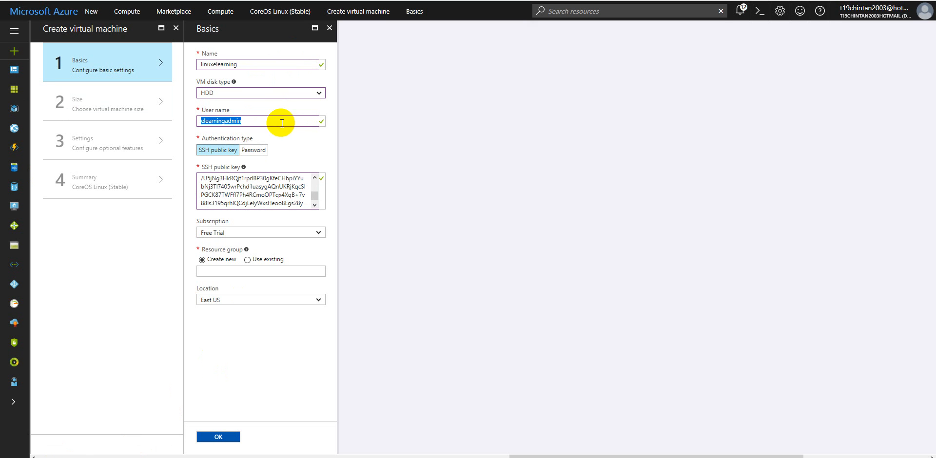
{"action": "left_click", "coordinate": [252, 121]}
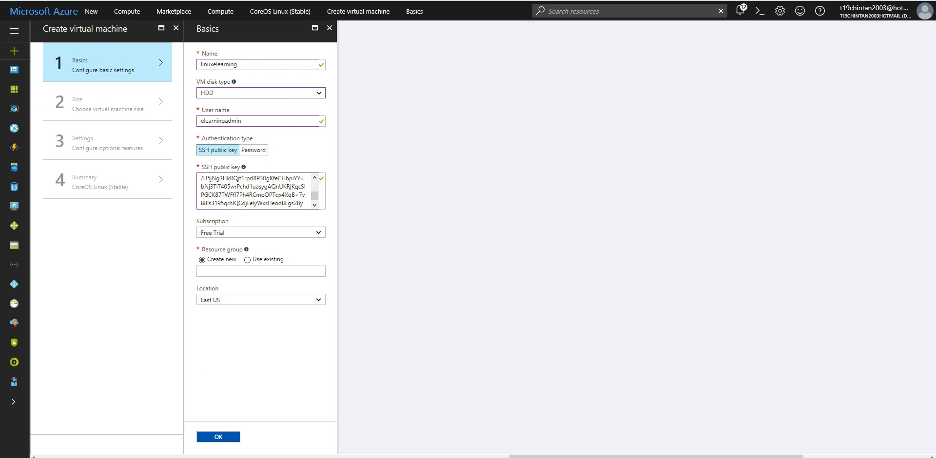
{"action": "key", "text": "Print"}
{"action": "left_click_drag", "start_coordinate": [189, 44], "coordinate": [396, 347]}
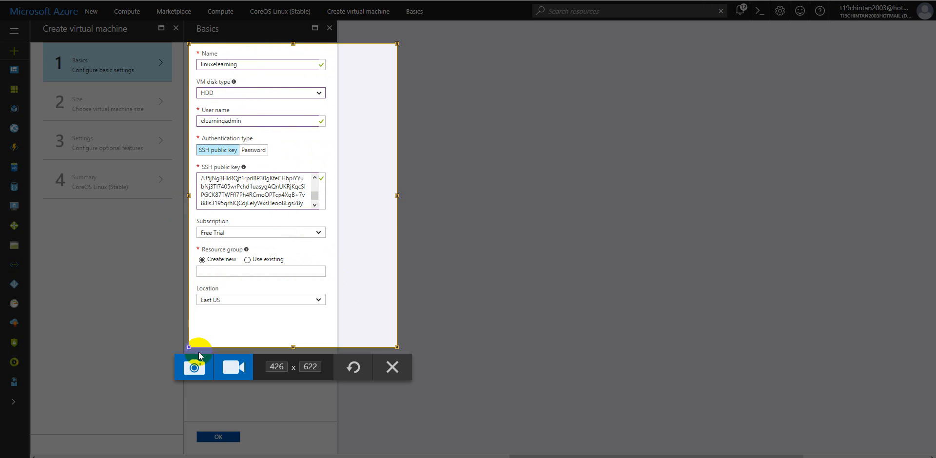
{"action": "left_click", "coordinate": [194, 362]}
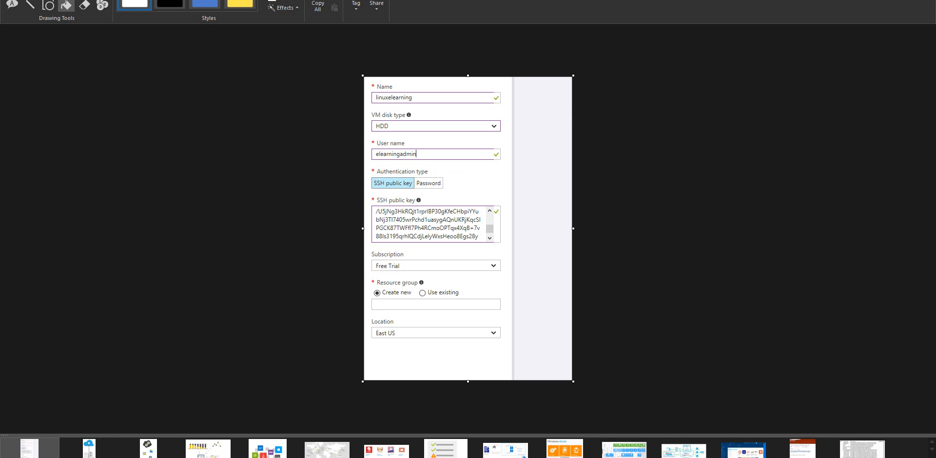
Step: Assign the virtual machine to the existing elearning resource group and confirm its basic settings
{"action": "left_click", "coordinate": [873, 0]}
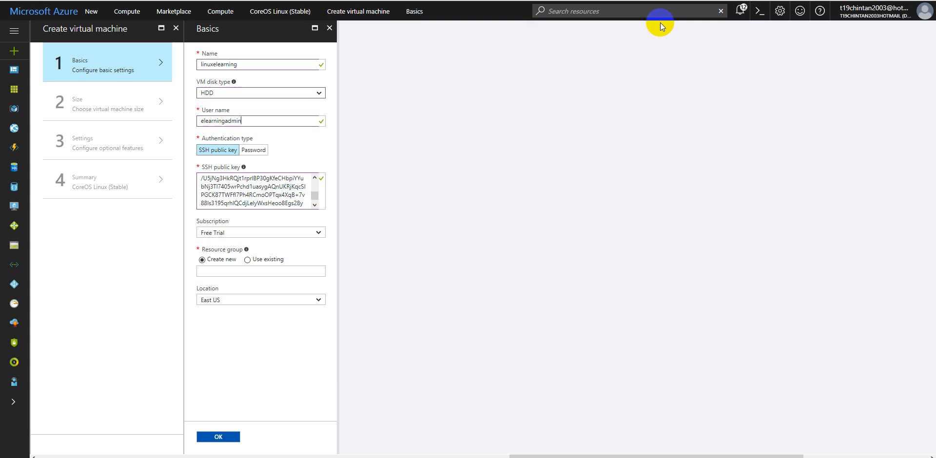
{"action": "left_click", "coordinate": [247, 261]}
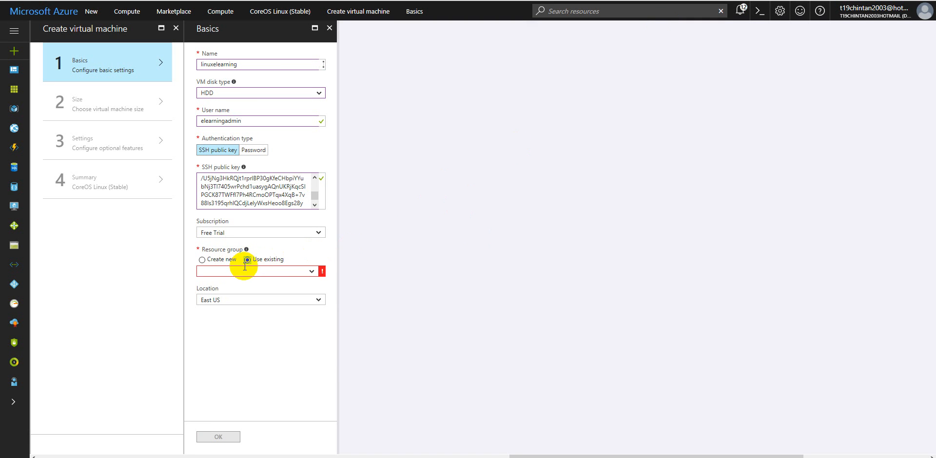
{"action": "left_click", "coordinate": [310, 273]}
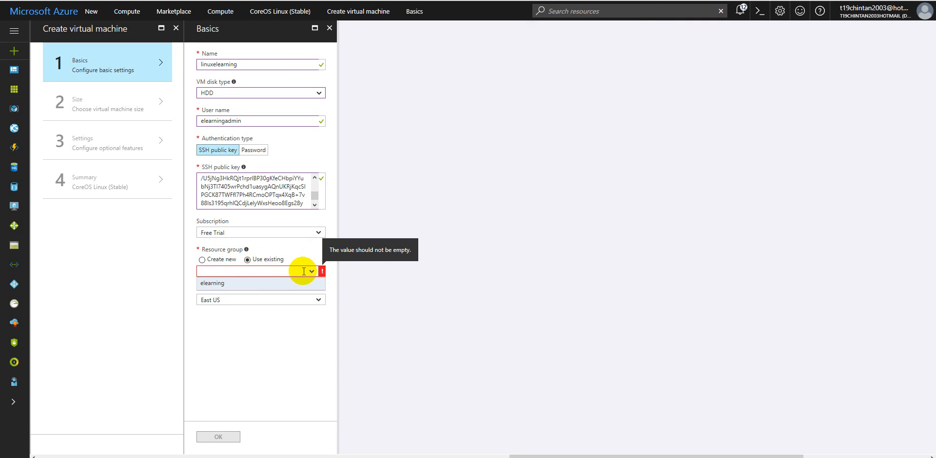
{"action": "left_click", "coordinate": [213, 284]}
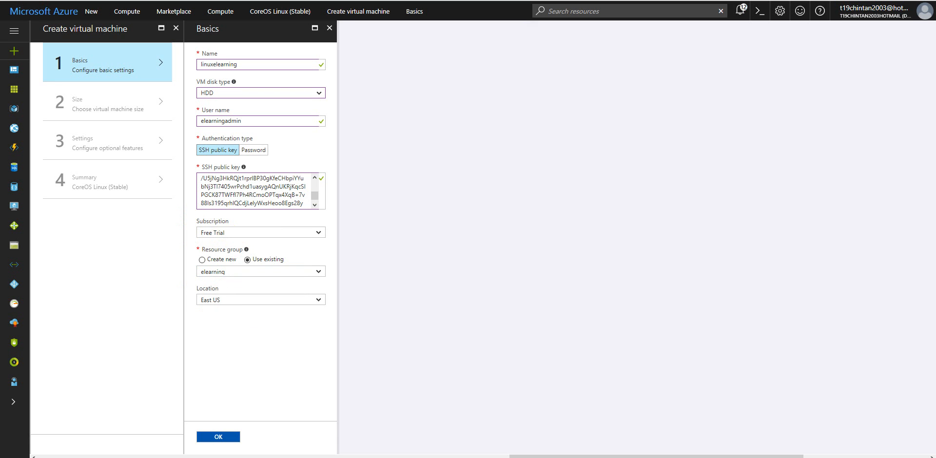
{"action": "left_click", "coordinate": [218, 437]}
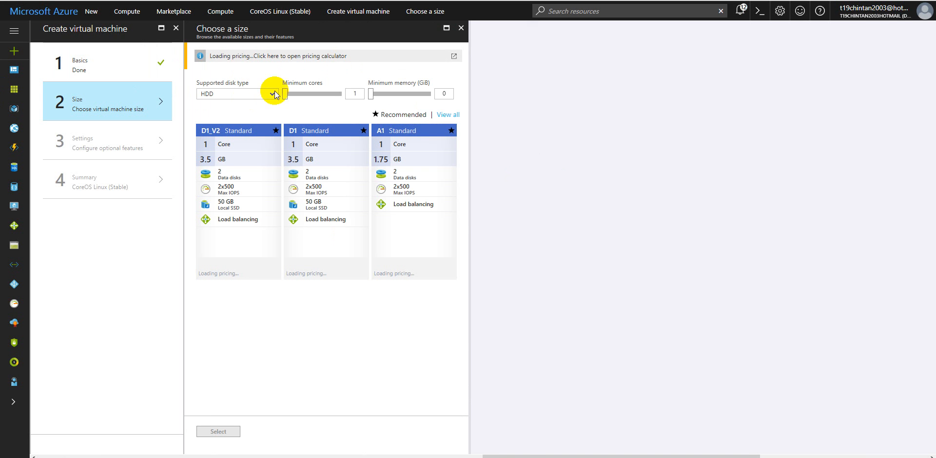
Step: Show all available virtual machine sizes and choose A0 Basic with 1 core and 0.75 GB
{"action": "left_click", "coordinate": [447, 116]}
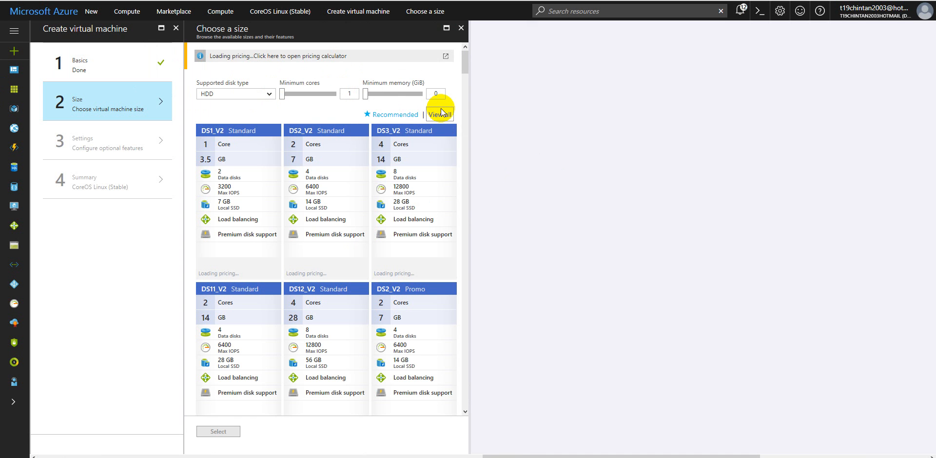
{"action": "scroll", "coordinate": [382, 188], "scroll_direction": "down", "scroll_amount": 5}
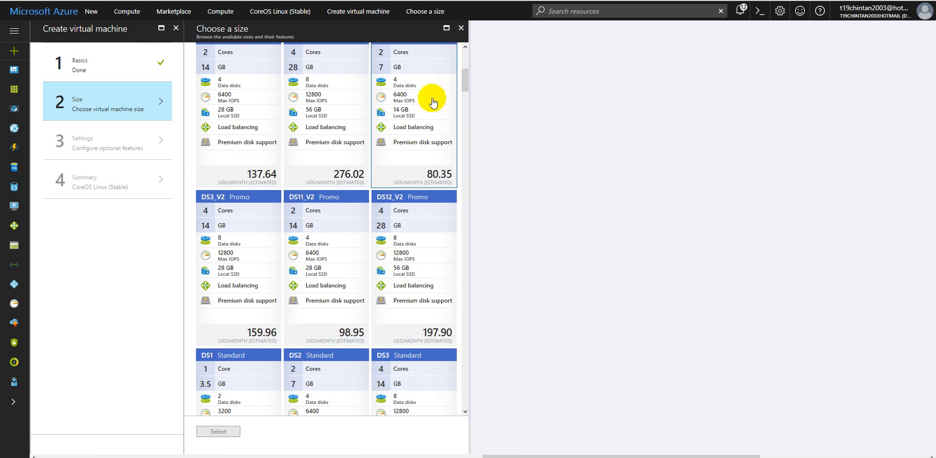
{"action": "left_click_drag", "start_coordinate": [468, 78], "coordinate": [487, 220]}
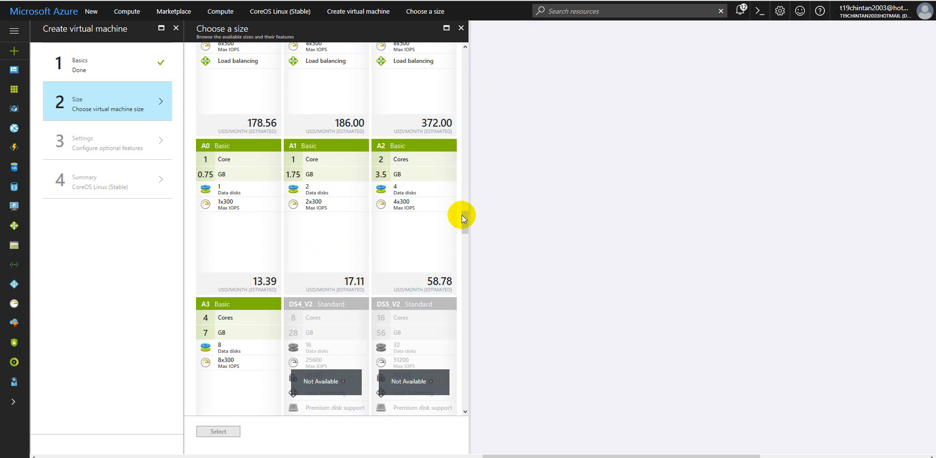
{"action": "left_click", "coordinate": [236, 167]}
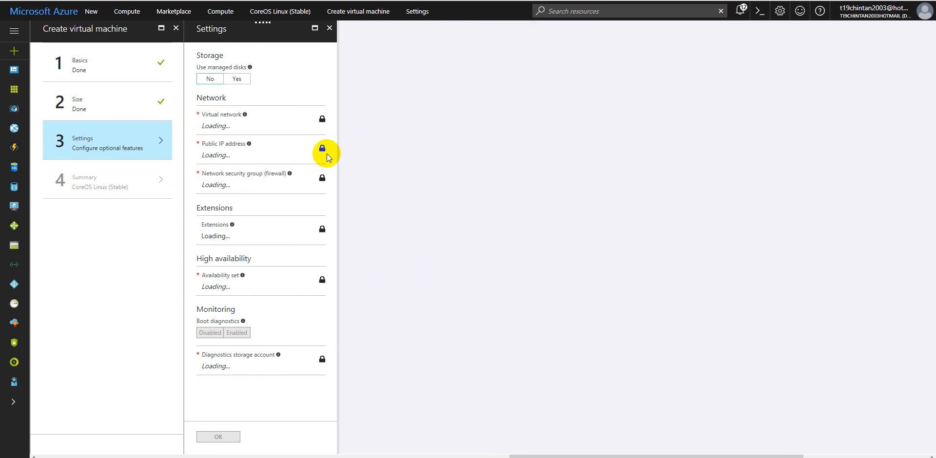
Step: Set managed disks to No, accept the other optional settings, and start deploying the virtual machine
{"action": "left_click", "coordinate": [210, 79]}
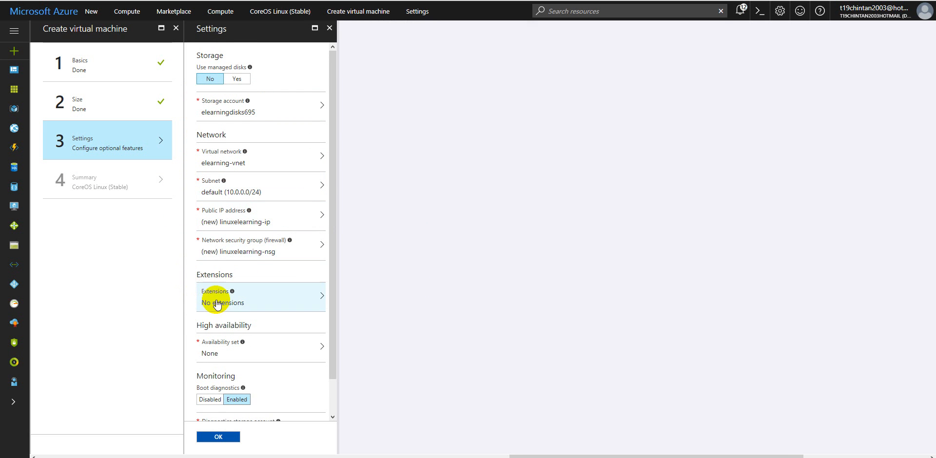
{"action": "scroll", "coordinate": [224, 290], "scroll_direction": "down", "scroll_amount": 1}
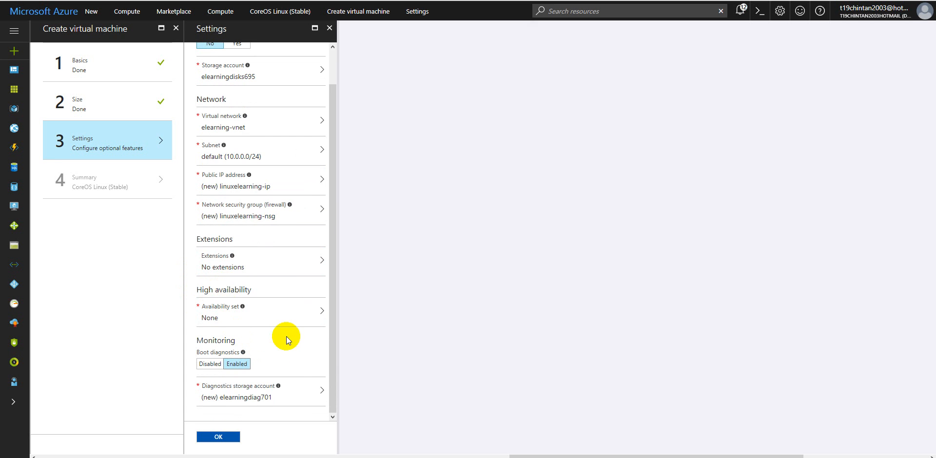
{"action": "left_click", "coordinate": [218, 437]}
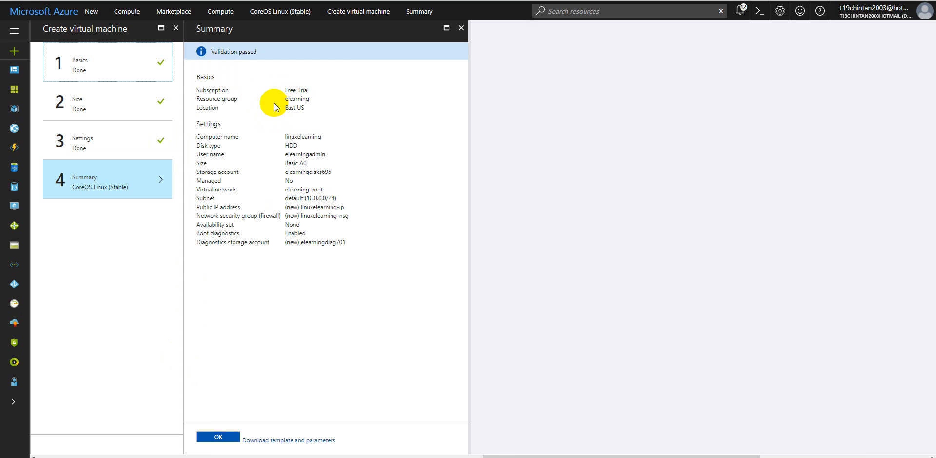
{"action": "left_click", "coordinate": [217, 437]}
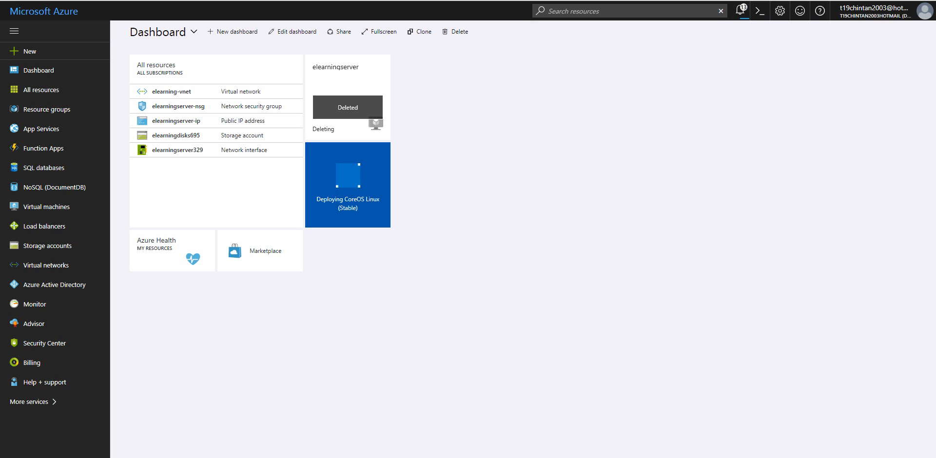
{"action": "left_click_drag", "start_coordinate": [505, 46], "coordinate": [0, 36]}
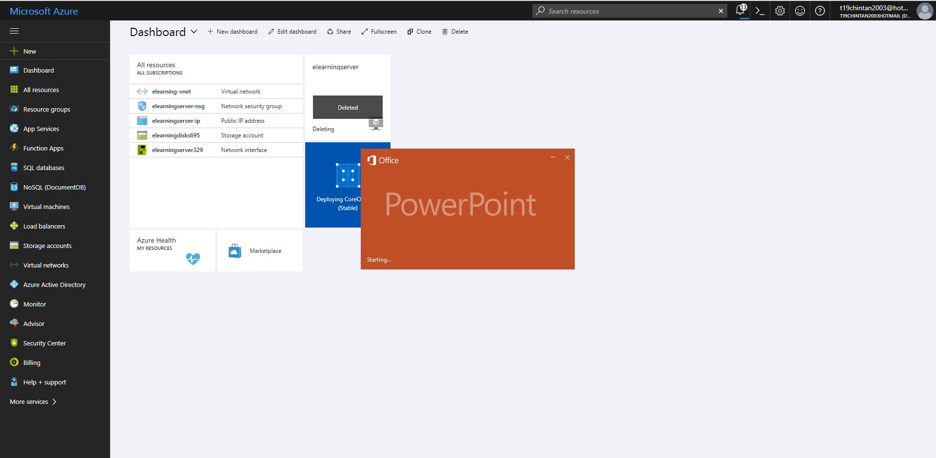
{"action": "left_click_drag", "start_coordinate": [433, 208], "coordinate": [0, 191]}
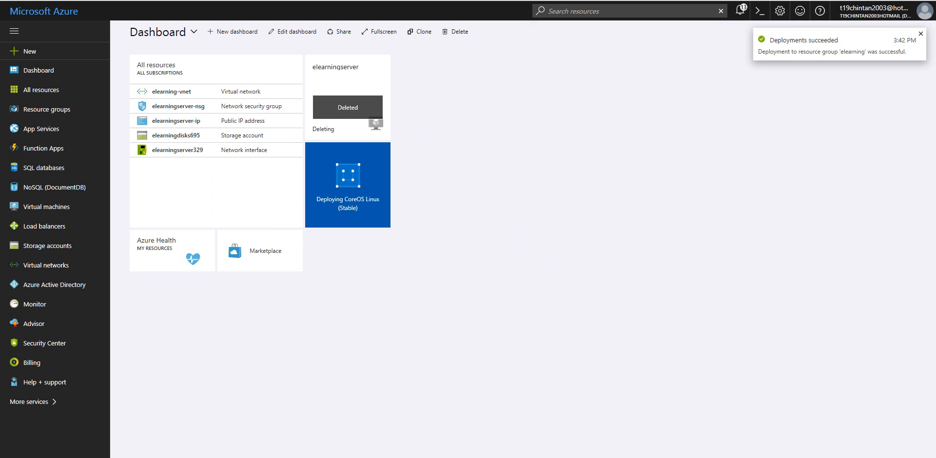
Step: Open the deployed linuxelearning virtual machine, check its SSH connection command, and return to its overview
{"action": "left_click", "coordinate": [322, 188]}
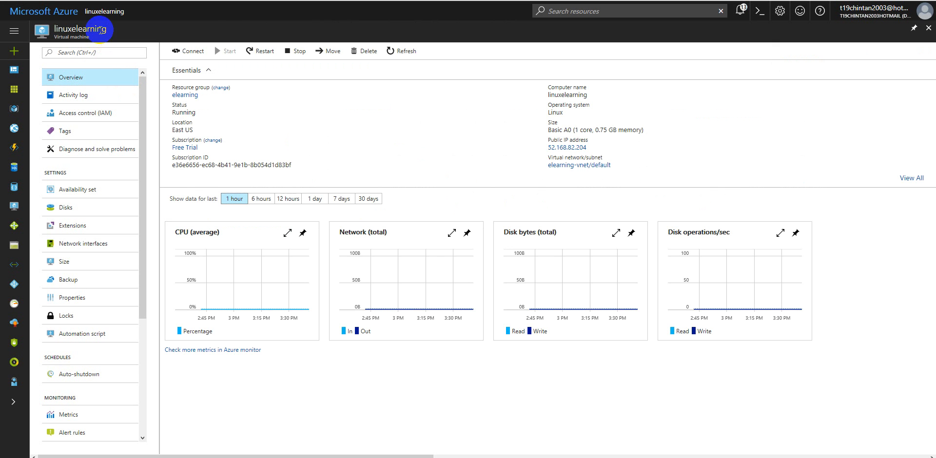
{"action": "left_click", "coordinate": [190, 52]}
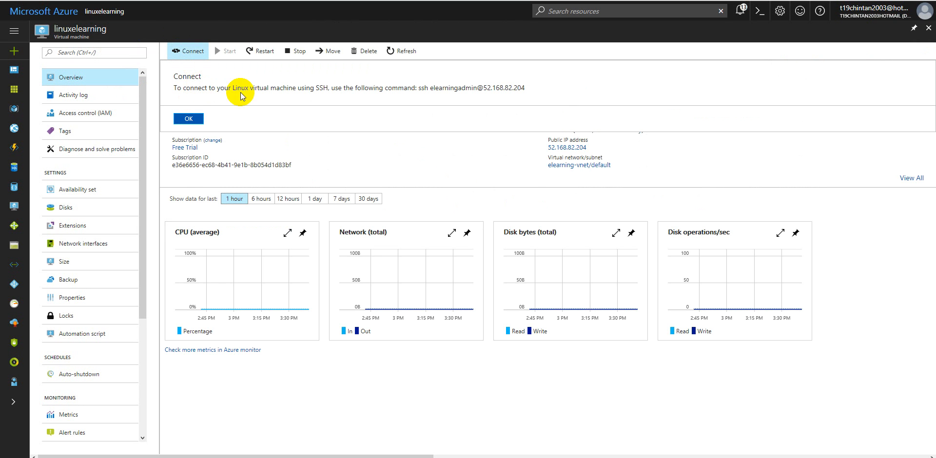
{"action": "left_click_drag", "start_coordinate": [418, 88], "coordinate": [539, 91]}
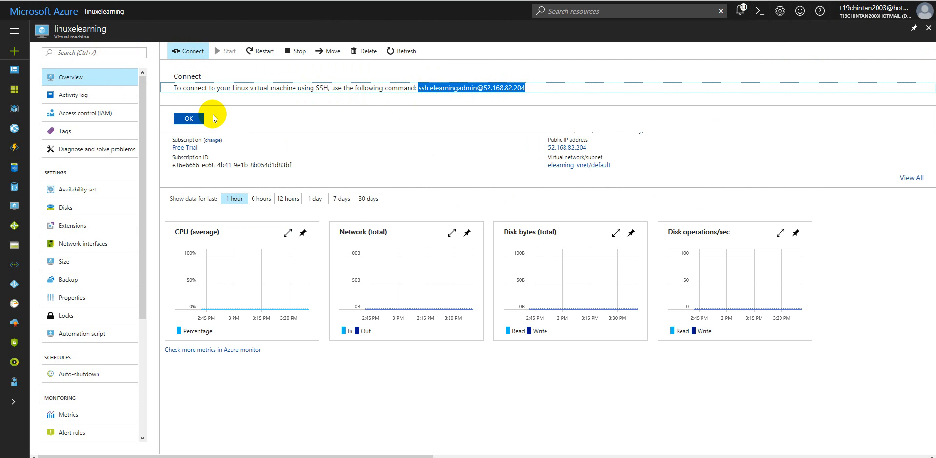
{"action": "left_click", "coordinate": [189, 120]}
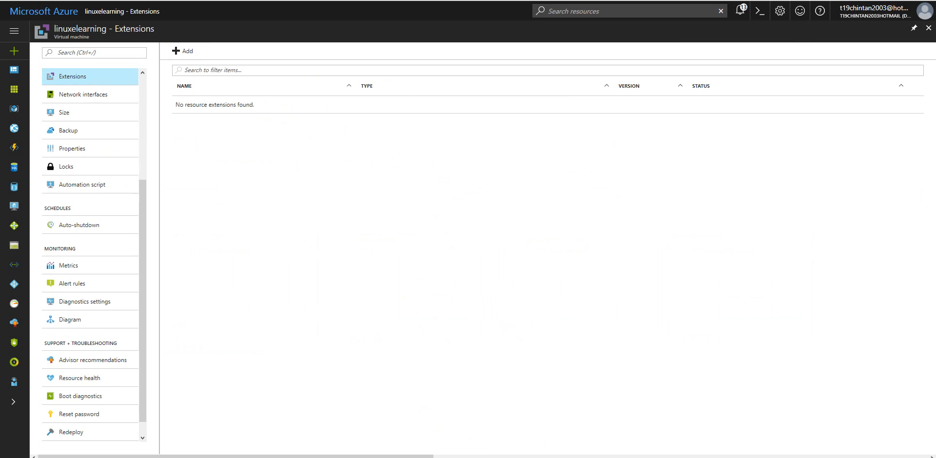
{"action": "scroll", "coordinate": [143, 110], "scroll_direction": "up", "scroll_amount": 3}
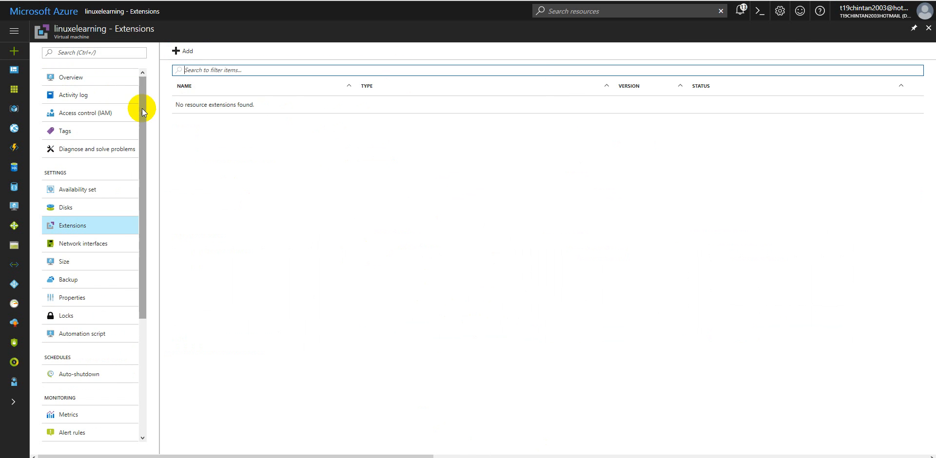
{"action": "left_click", "coordinate": [89, 78]}
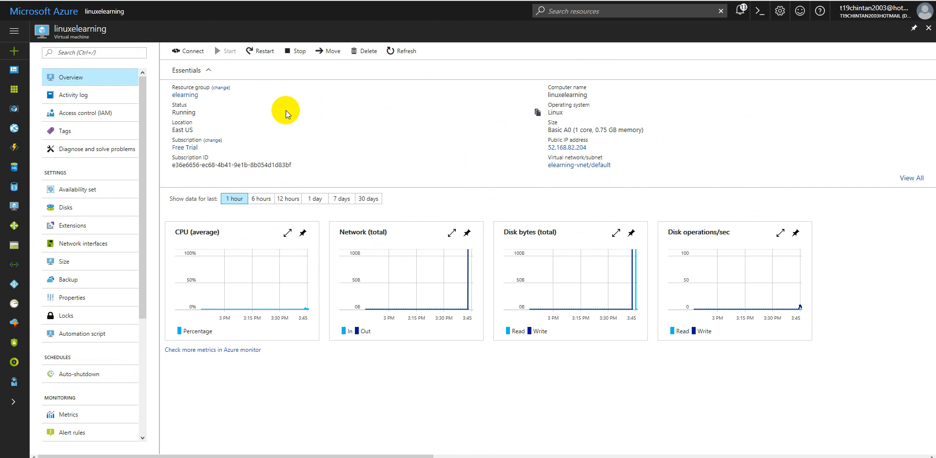
Step: Open the virtual machine's credential reset settings and set the mode to Reset password
{"action": "left_click_drag", "start_coordinate": [145, 129], "coordinate": [138, 266]}
{"action": "left_click", "coordinate": [88, 400]}
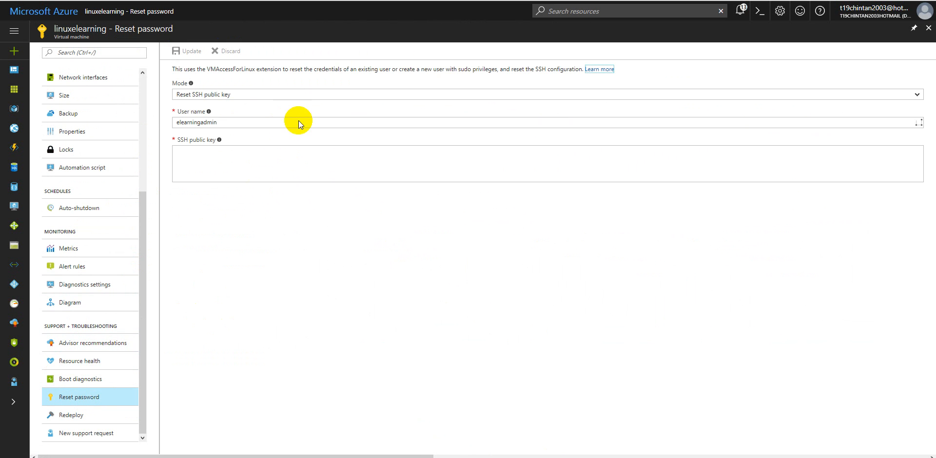
{"action": "left_click", "coordinate": [231, 95]}
{"action": "left_click", "coordinate": [223, 106]}
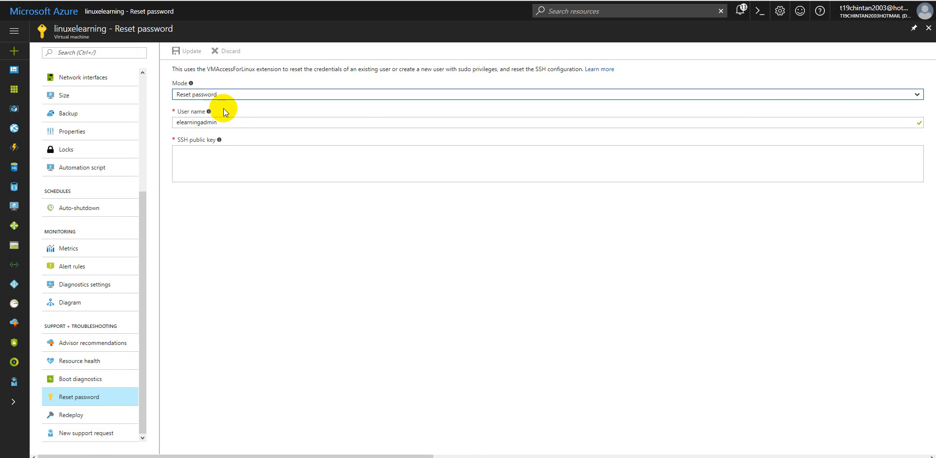
Step: Try to enter and confirm a new password for elearningadmin, and check the user name and password fields
{"action": "left_click", "coordinate": [251, 152]}
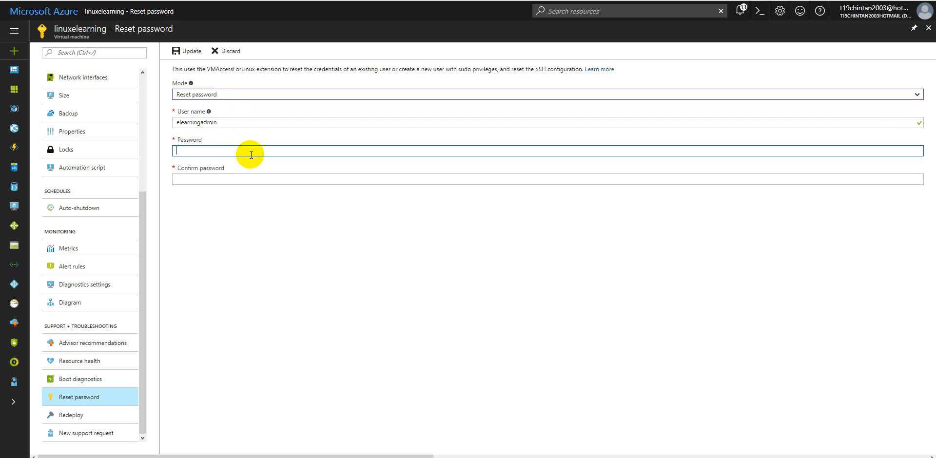
{"action": "type", "text": "•••••••••"}
{"action": "key", "text": "Tab"}
{"action": "type", "text": "•••••••"}
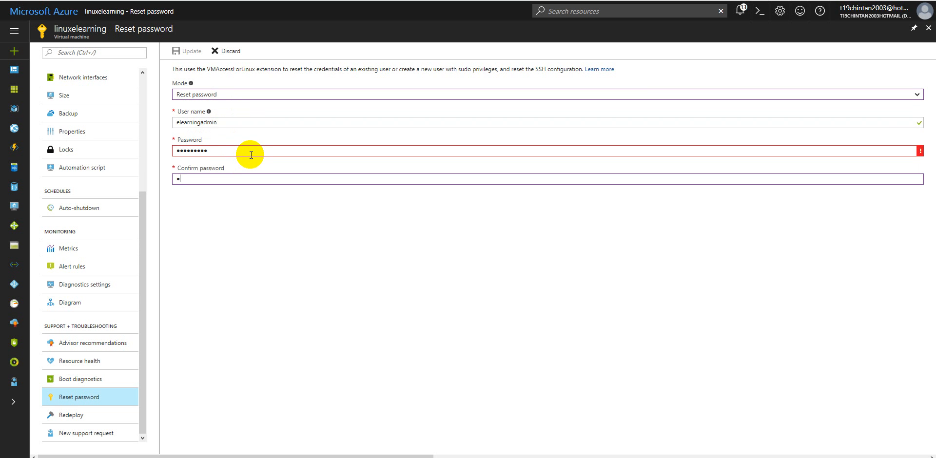
{"action": "type", "text": "••"}
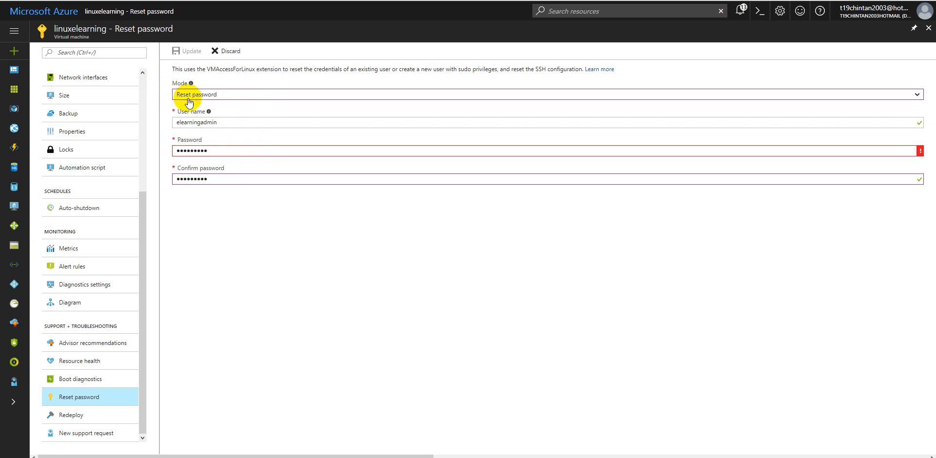
{"action": "left_click_drag", "start_coordinate": [220, 122], "coordinate": [166, 122]}
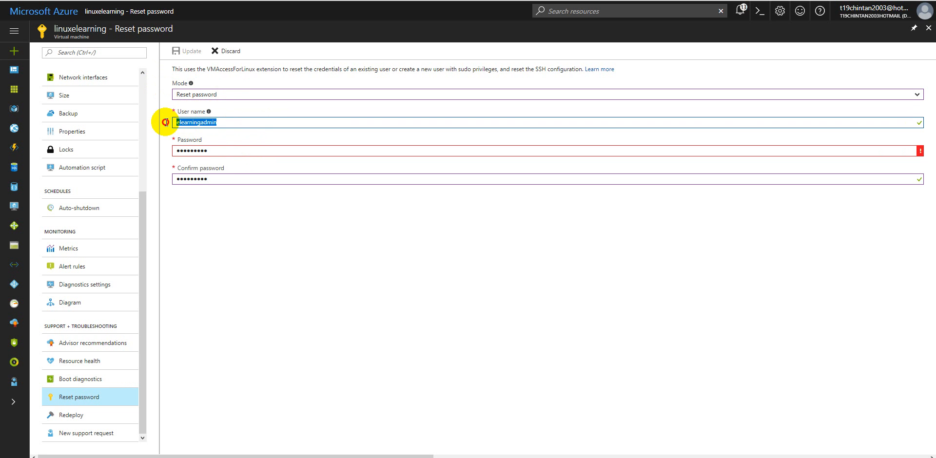
{"action": "left_click_drag", "start_coordinate": [209, 151], "coordinate": [164, 151]}
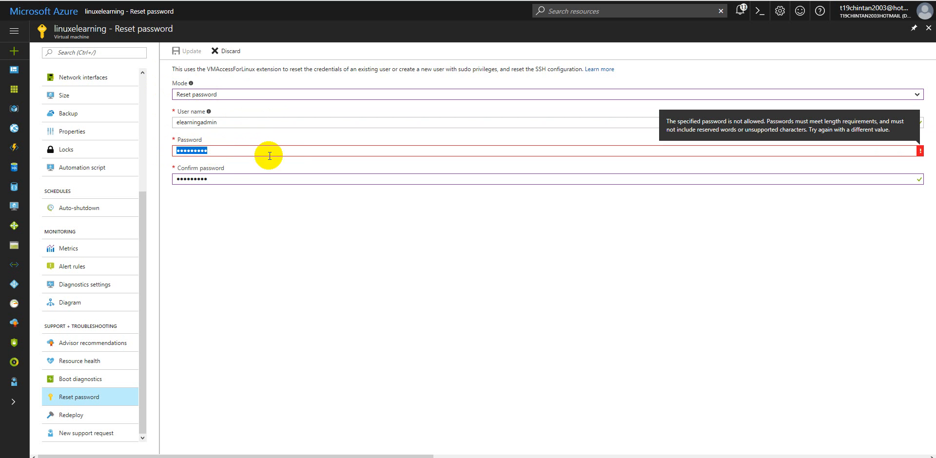
Step: Replace the rejected password with a longer one and try to confirm it
{"action": "double_click", "coordinate": [294, 156]}
{"action": "type", "text": "•••••"}
{"action": "key", "text": "BackSpace"}
{"action": "key", "text": "BackSpace"}
{"action": "key", "text": "BackSpace"}
{"action": "key", "text": "BackSpace"}
{"action": "type", "text": "••••••••••••••"}
{"action": "key", "text": "Tab"}
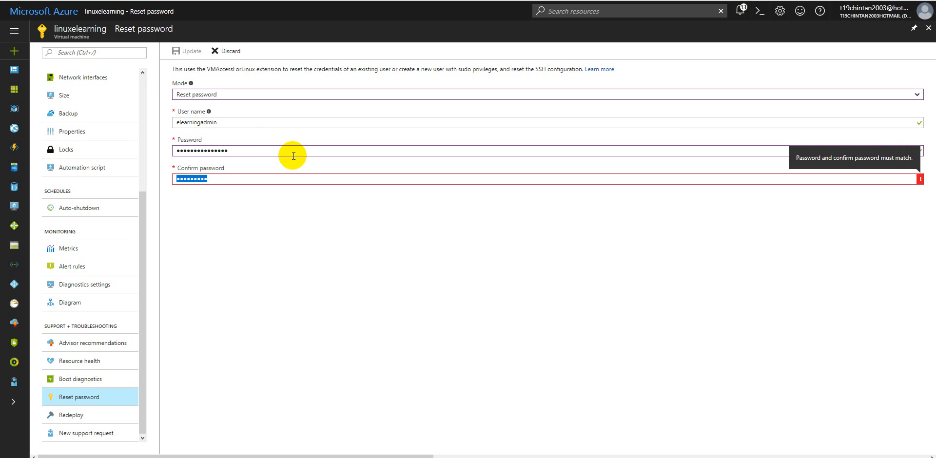
{"action": "type", "text": "•••••••••••••••"}
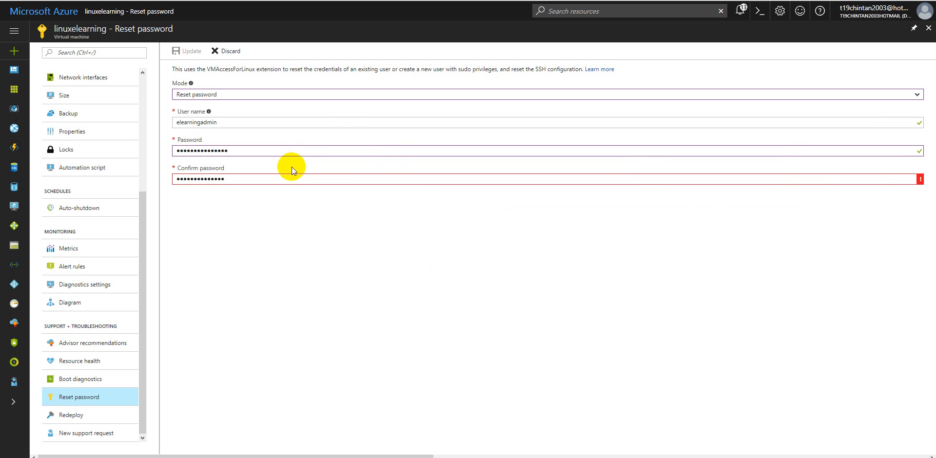
{"action": "double_click", "coordinate": [816, 180]}
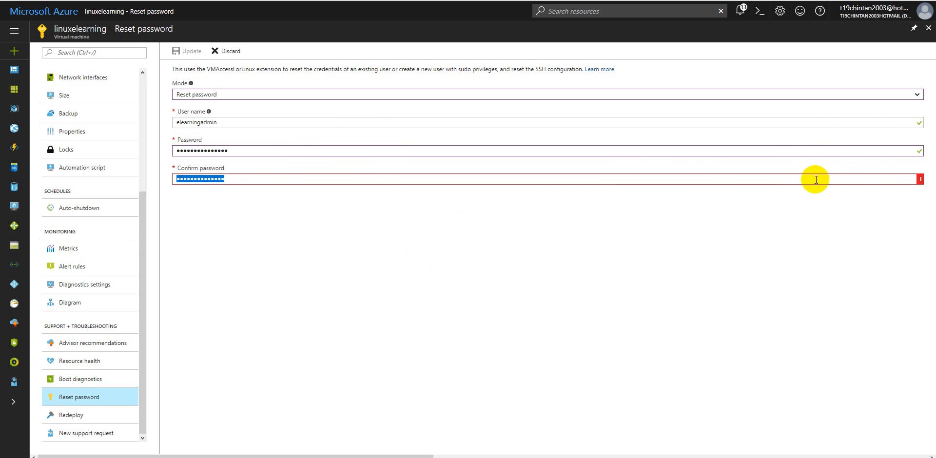
Step: Re-enter the new password for elearningadmin in both password fields and submit the password reset
{"action": "double_click", "coordinate": [455, 142]}
{"action": "double_click", "coordinate": [443, 154]}
{"action": "type", "text": "••••••••••••••"}
{"action": "key", "text": "Tab"}
{"action": "type", "text": "••••••••••••••"}
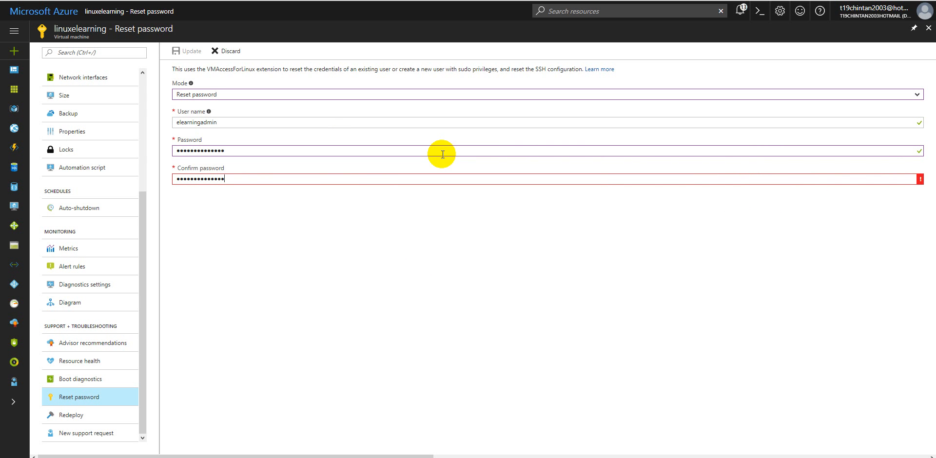
{"action": "left_click", "coordinate": [190, 52]}
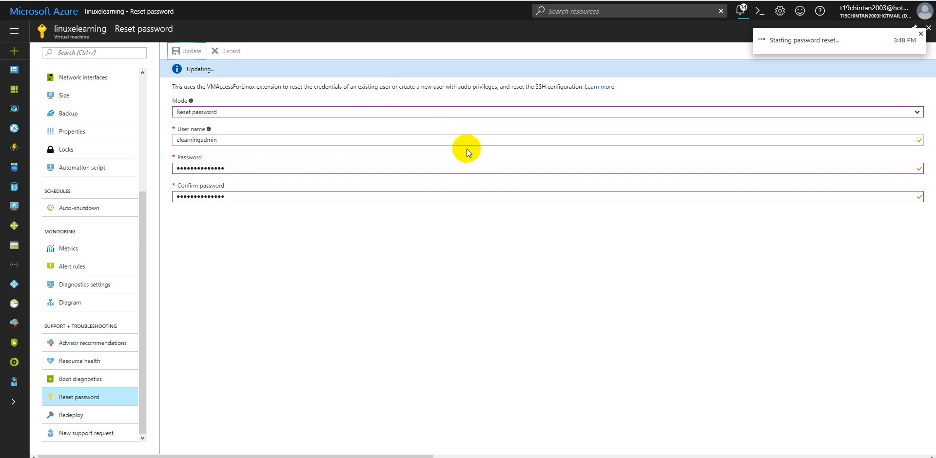